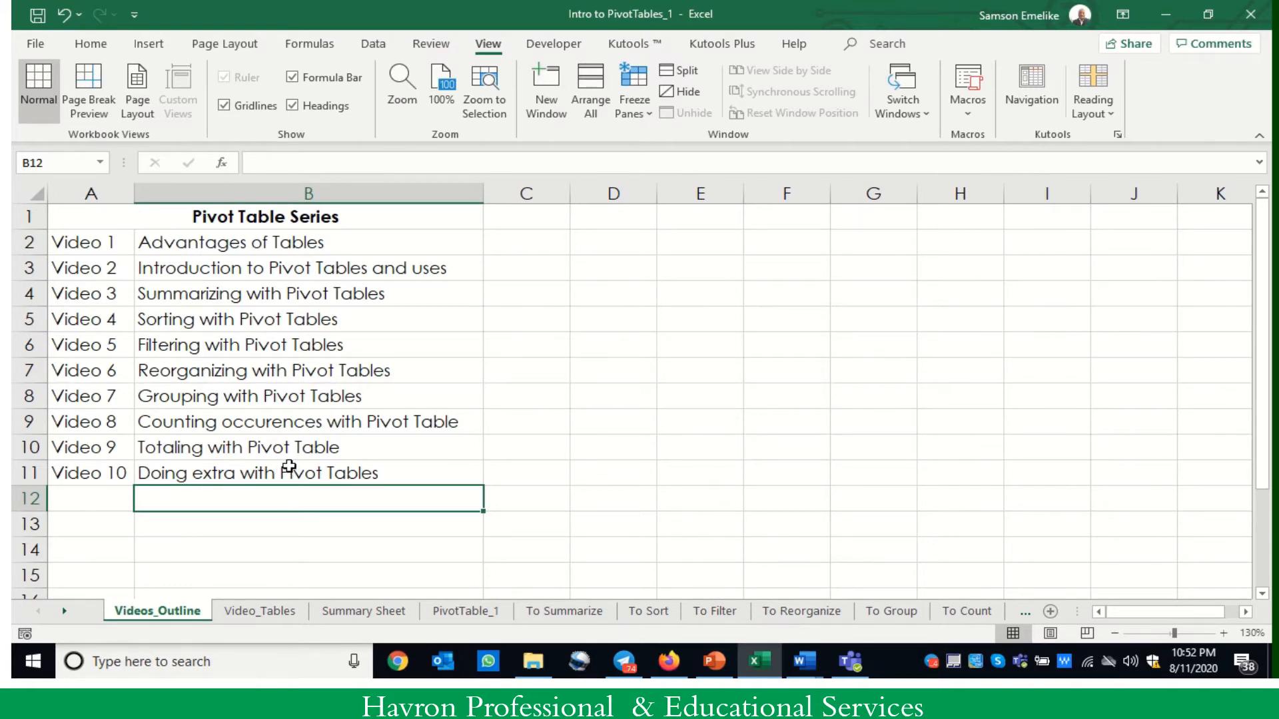
# - Open the Video_Tables sheet and check cells inside and outside the staff orders table
pyautogui.click(257, 614)
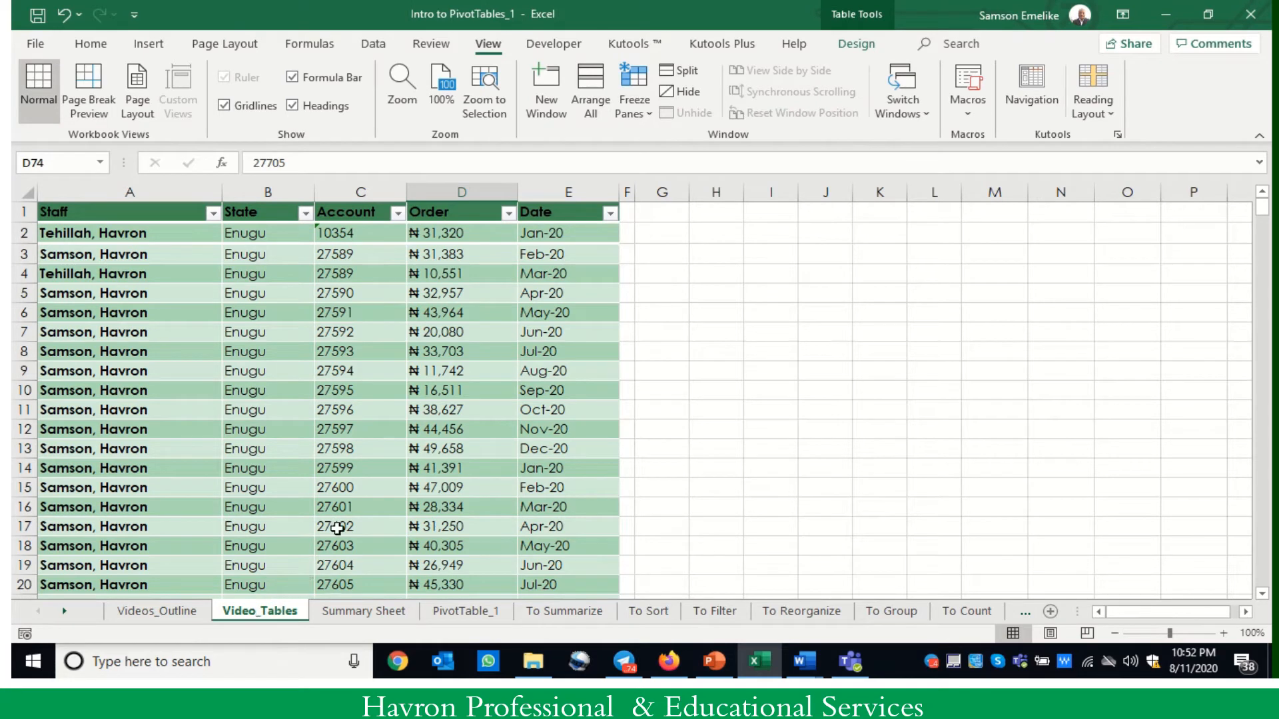
pyautogui.click(390, 369)
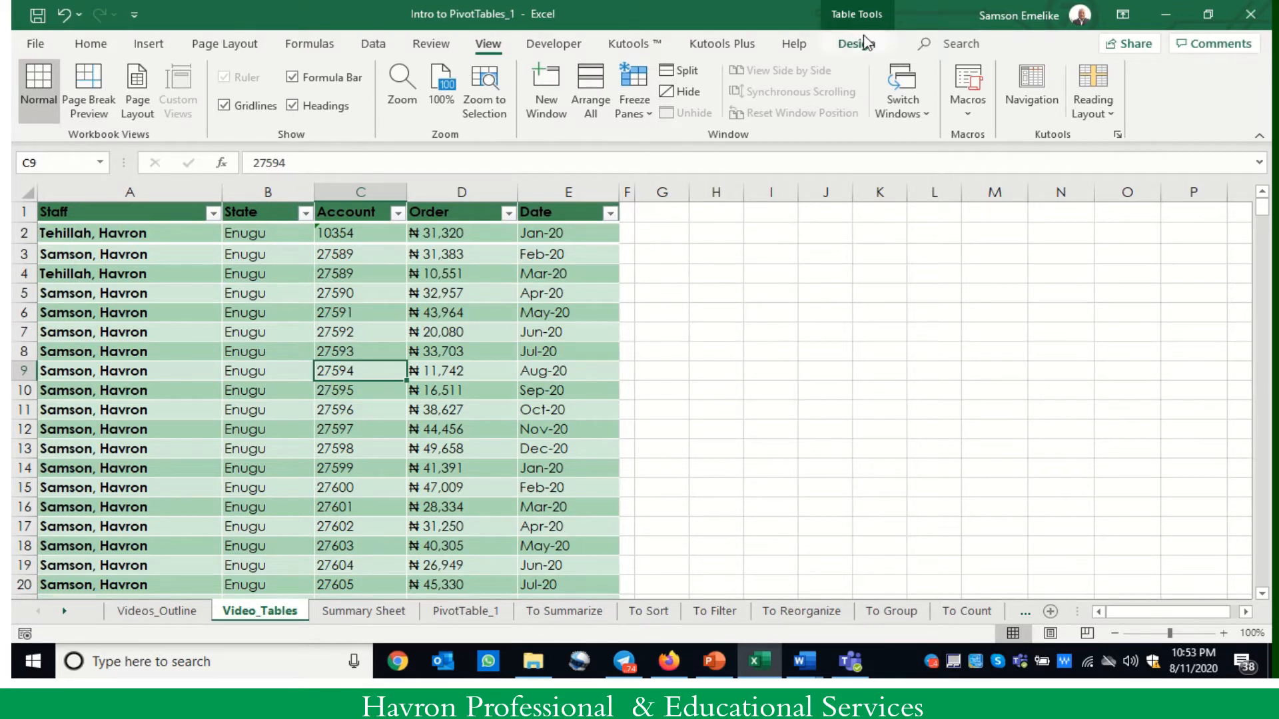
pyautogui.click(854, 307)
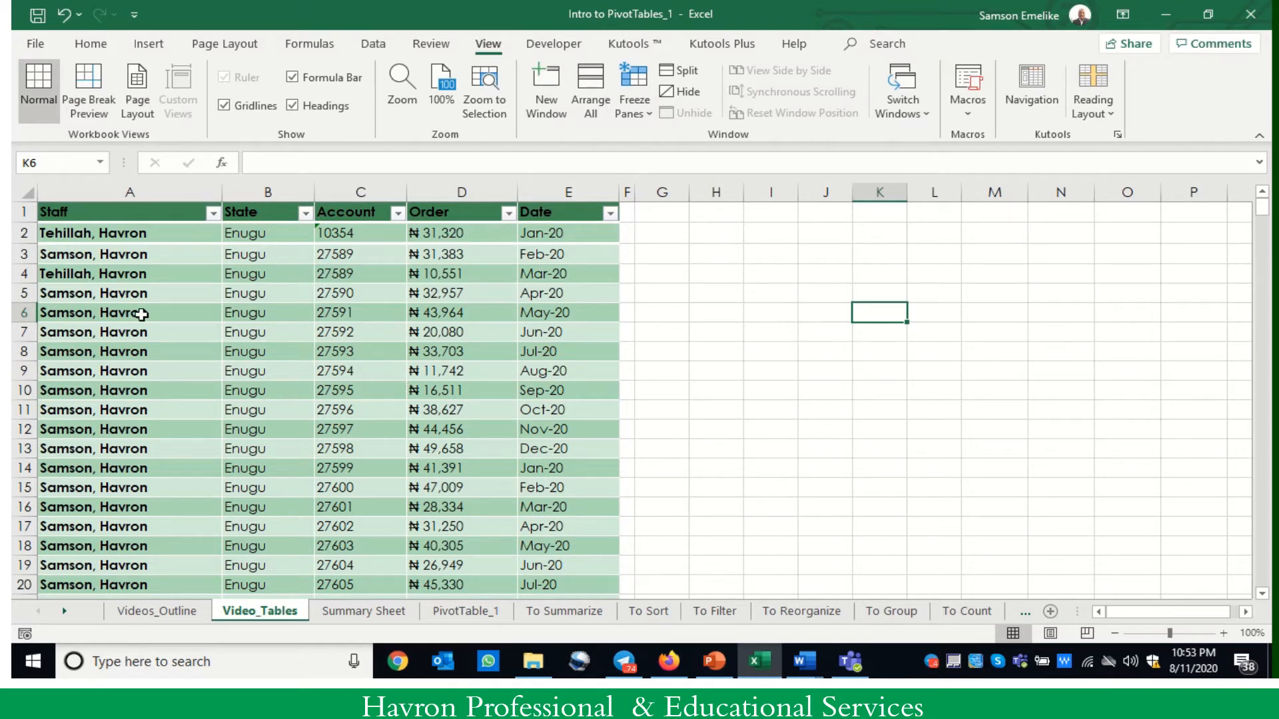
pyautogui.click(261, 409)
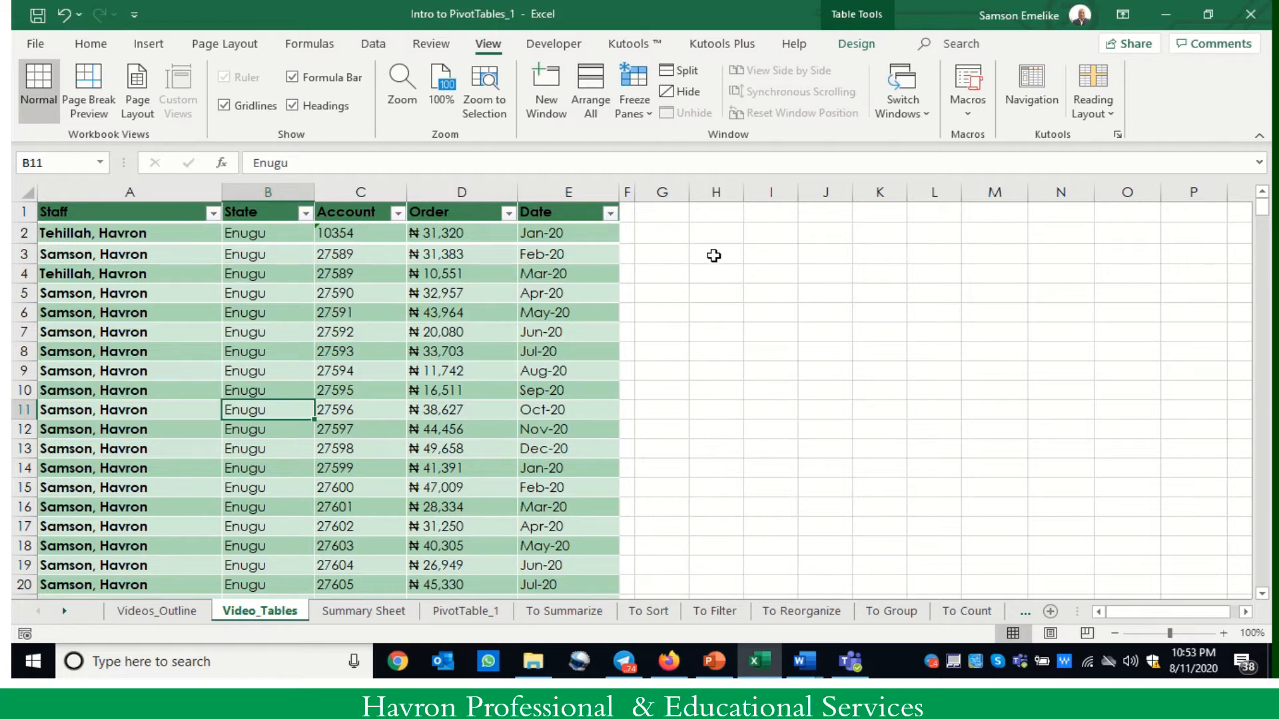
# - Enter the header row Day and Team 1 through Team 5 in cells H5 to M5
pyautogui.click(714, 294)
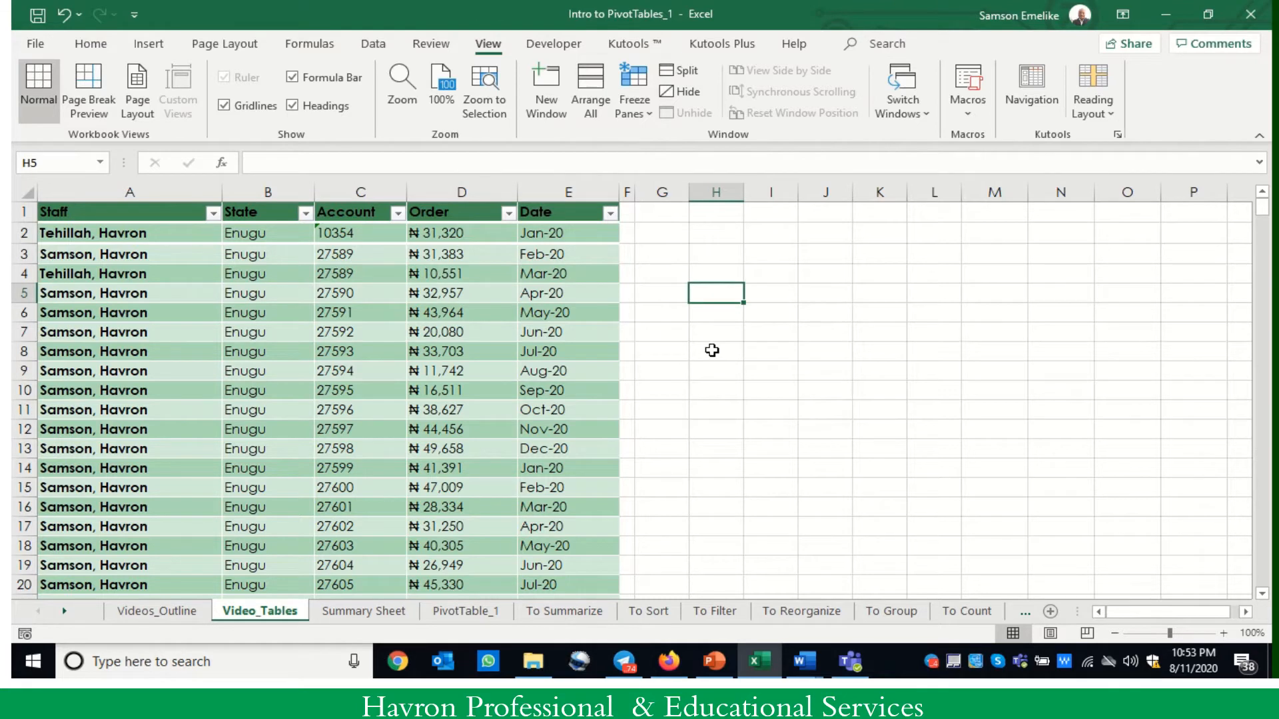
pyautogui.write('Da')
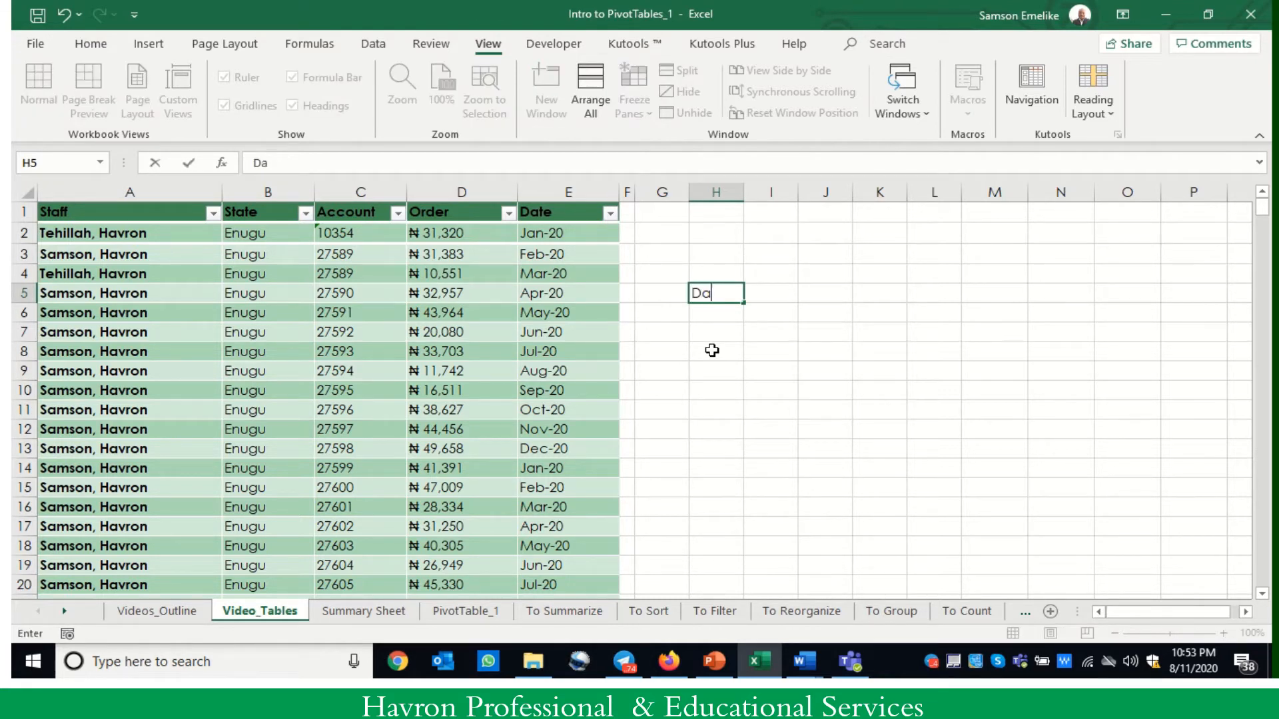
pyautogui.write('y')
pyautogui.press('Tab')
pyautogui.write('Team')
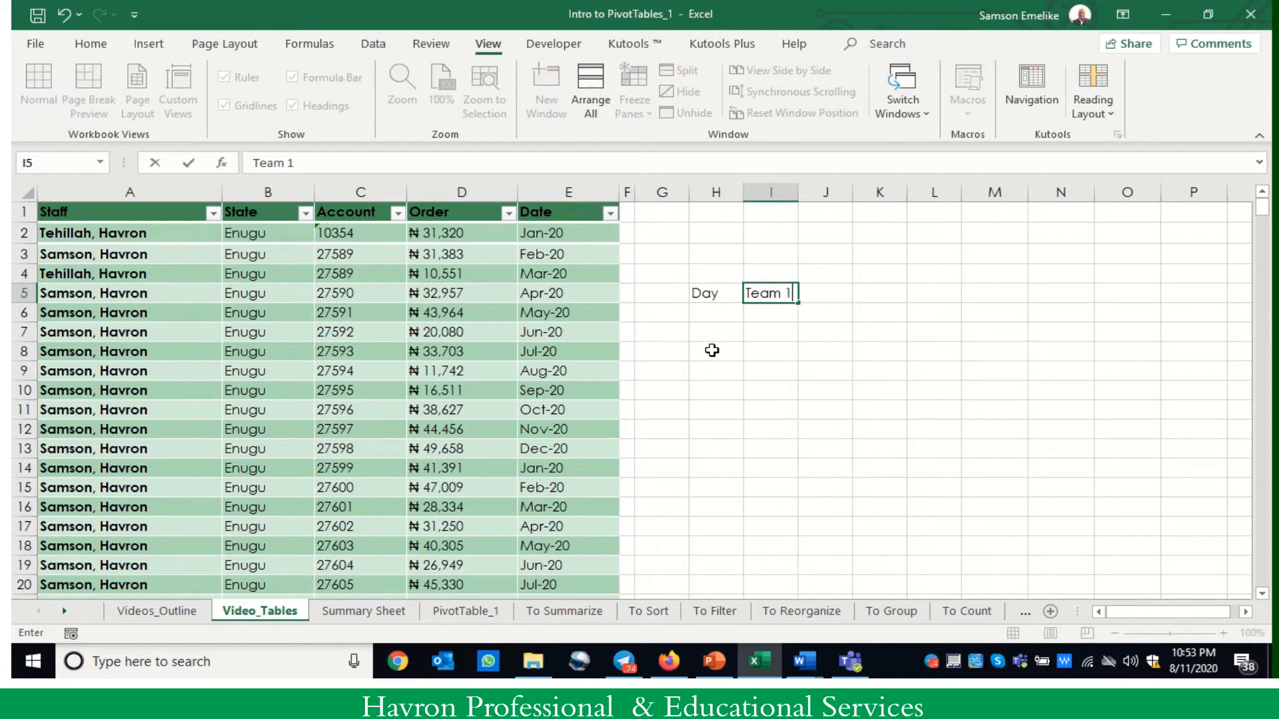
pyautogui.hotkey('ctrl', 'Return')
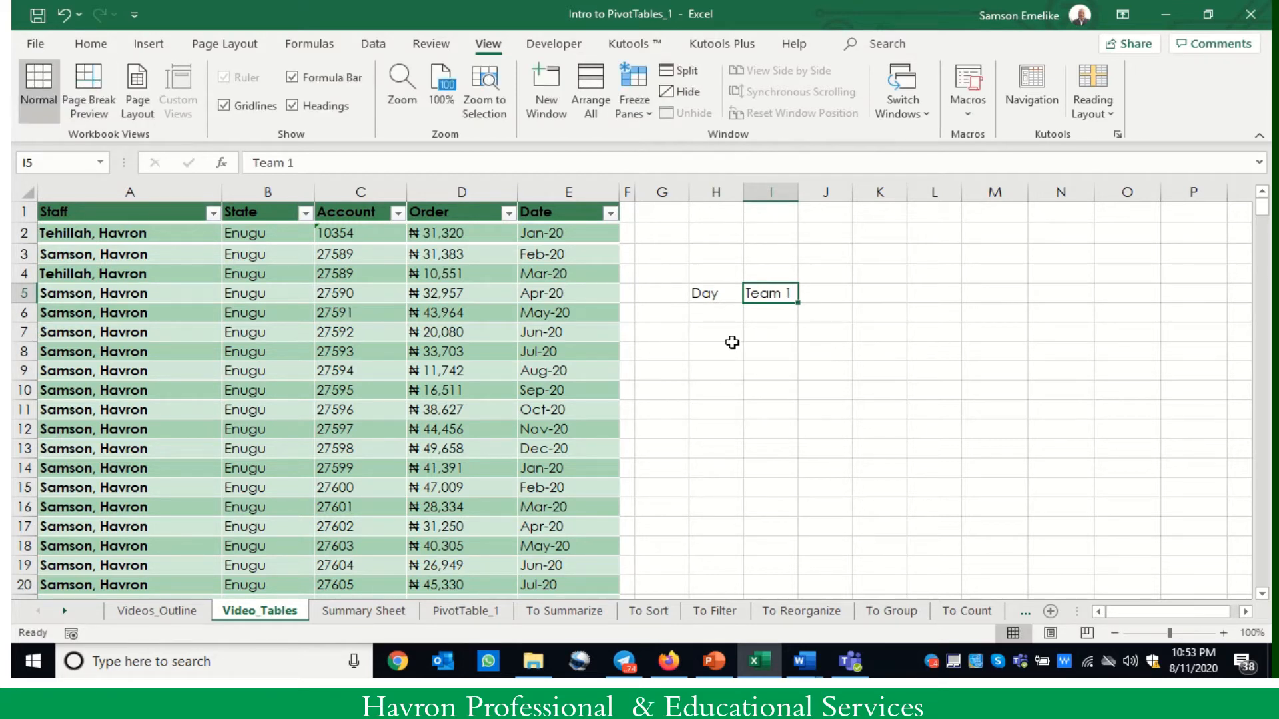
pyautogui.moveTo(797, 303); pyautogui.dragTo(1049, 313)
# - Fill the weekdays Mon through Sun under the Day header, in cells H6 to H12
pyautogui.click(716, 311)
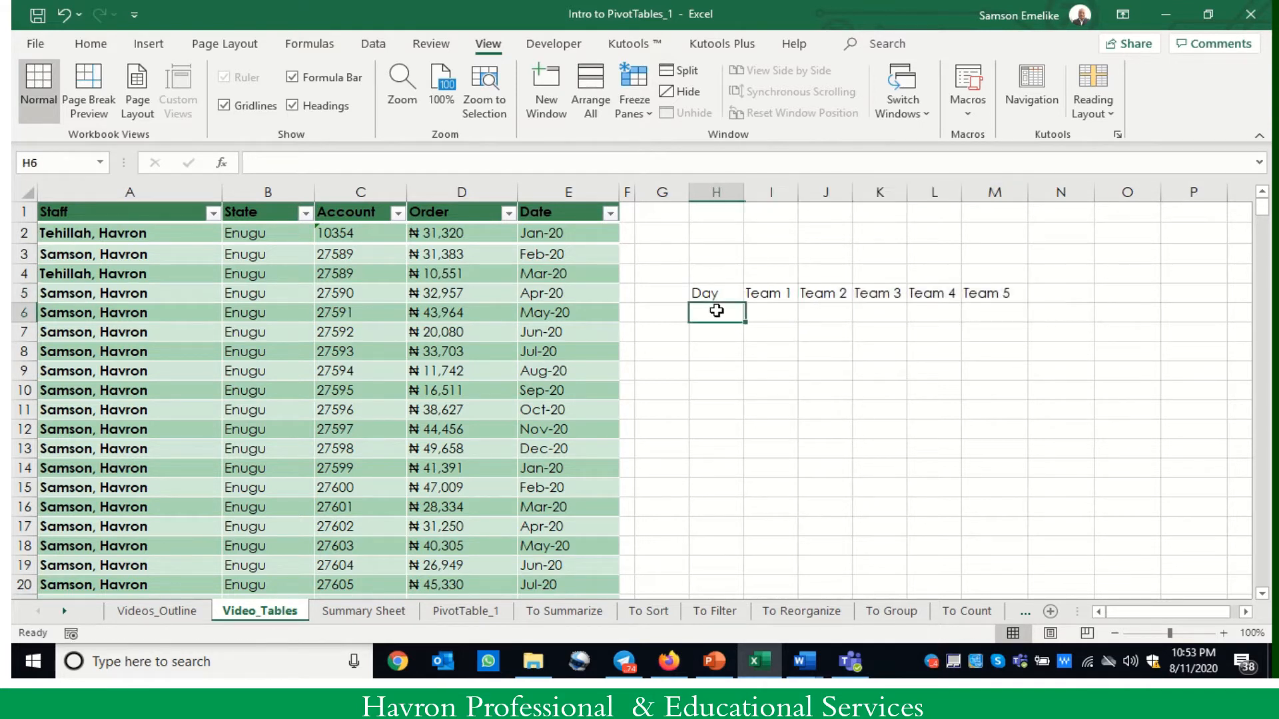
pyautogui.write('Mon')
pyautogui.hotkey('ctrl', 'Return')
pyautogui.moveTo(743, 322); pyautogui.dragTo(757, 443)
# - Enter the formula =RANDBETWEEN(1000,5000) in cell I6 for Team 1 on Mon
pyautogui.click(767, 313)
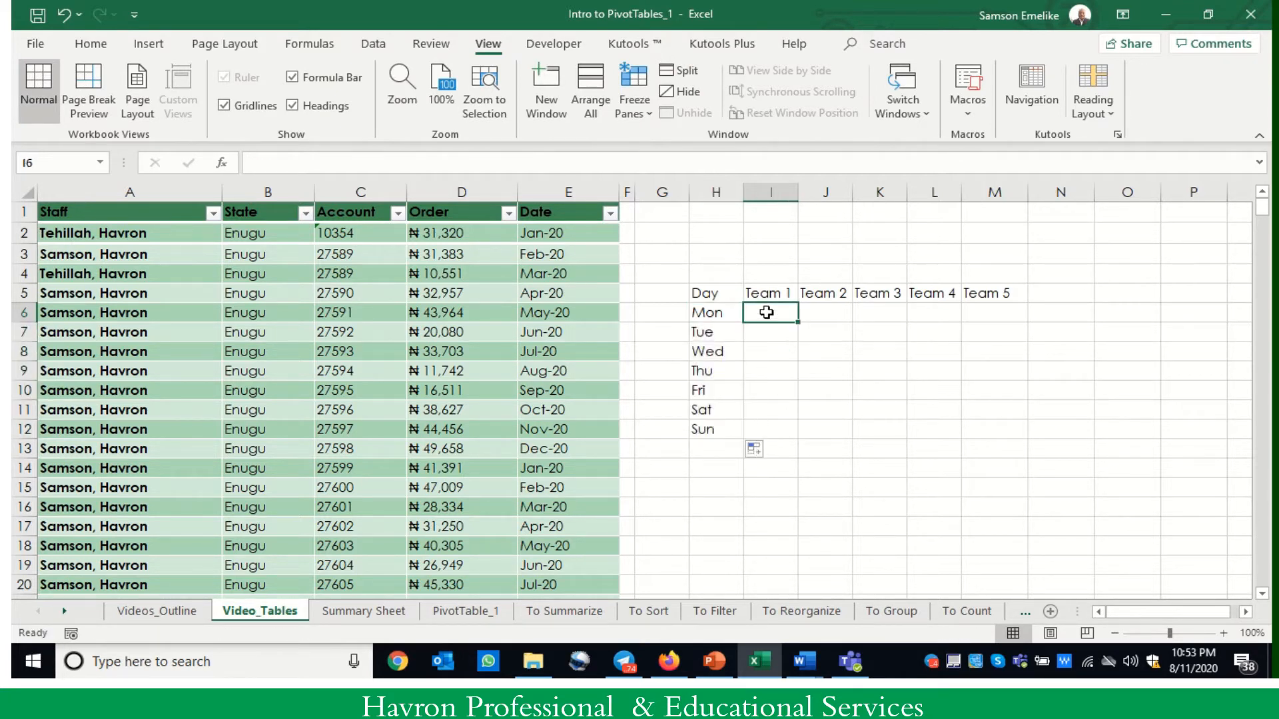
pyautogui.write('=ran')
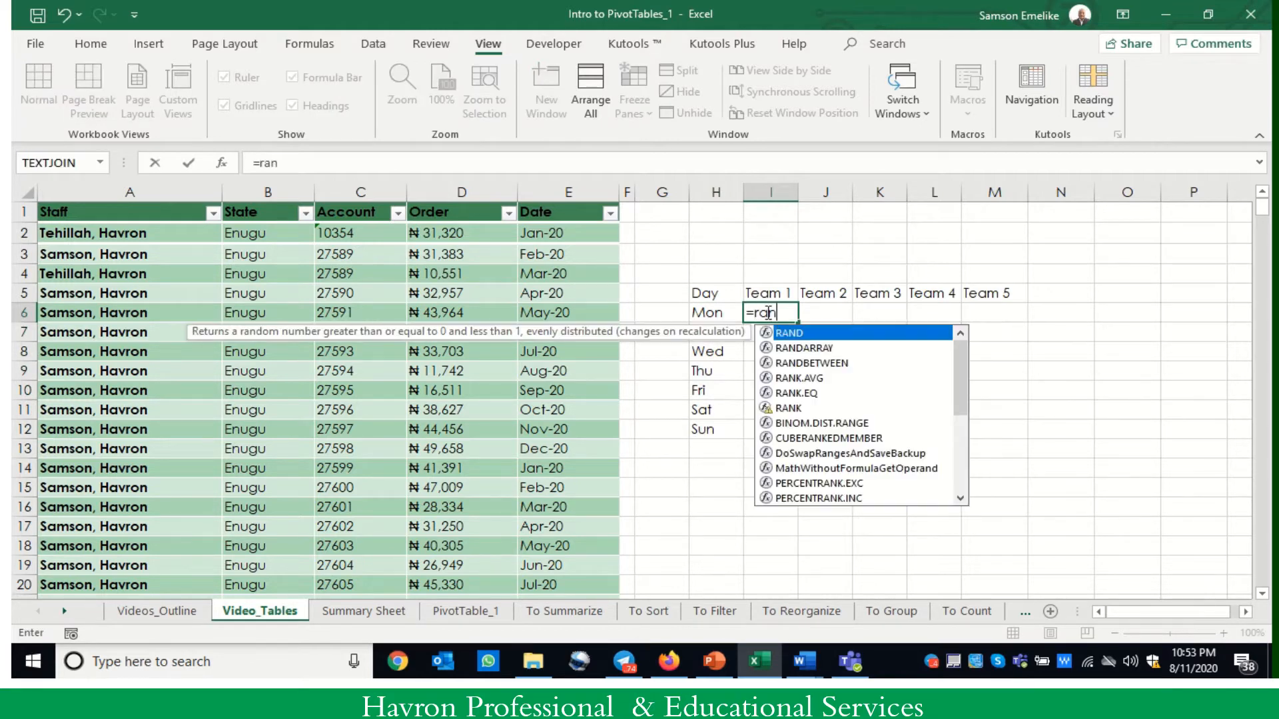
pyautogui.write('db')
pyautogui.press('Tab')
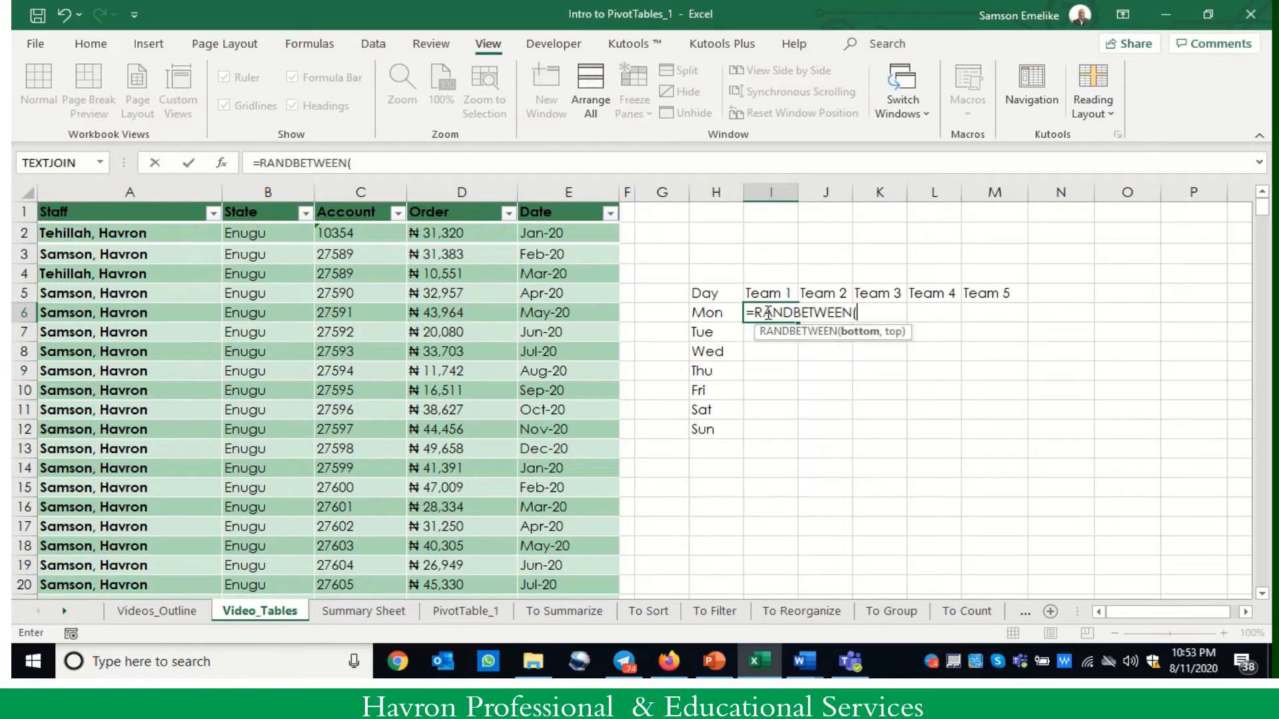
pyautogui.write('1000,')
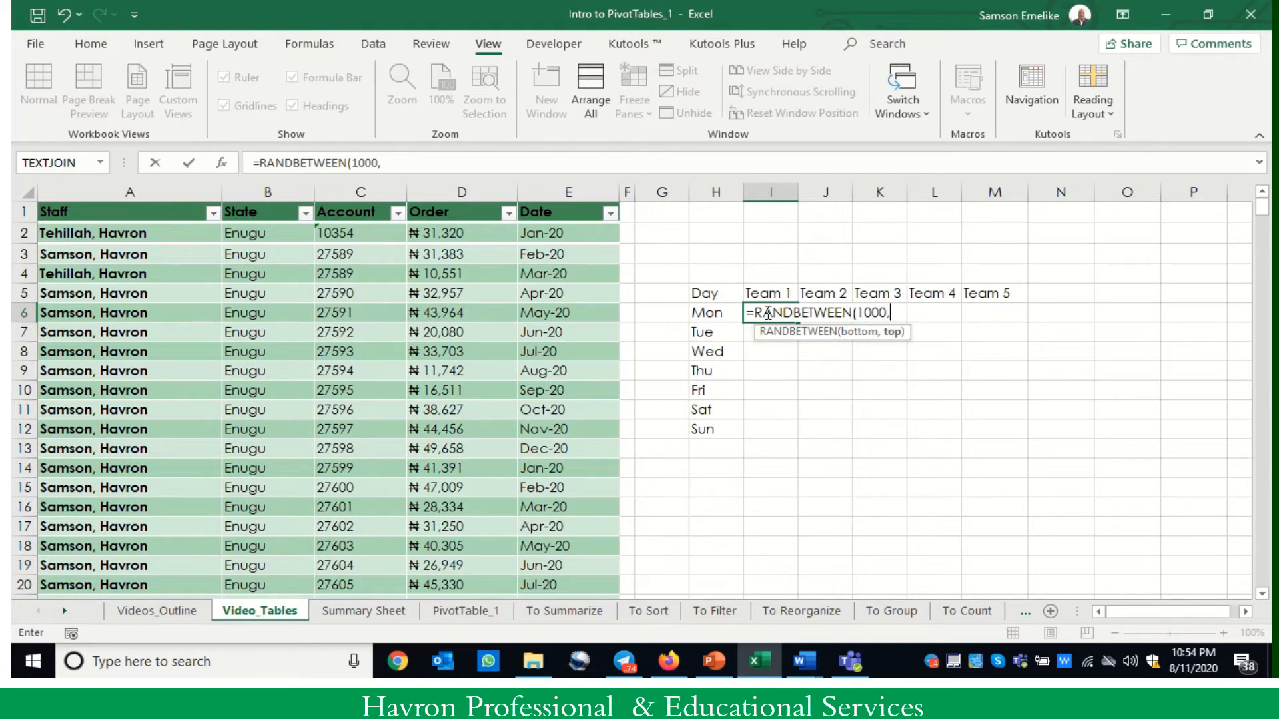
pyautogui.write('5000')
pyautogui.hotkey('ctrl', 'Return')
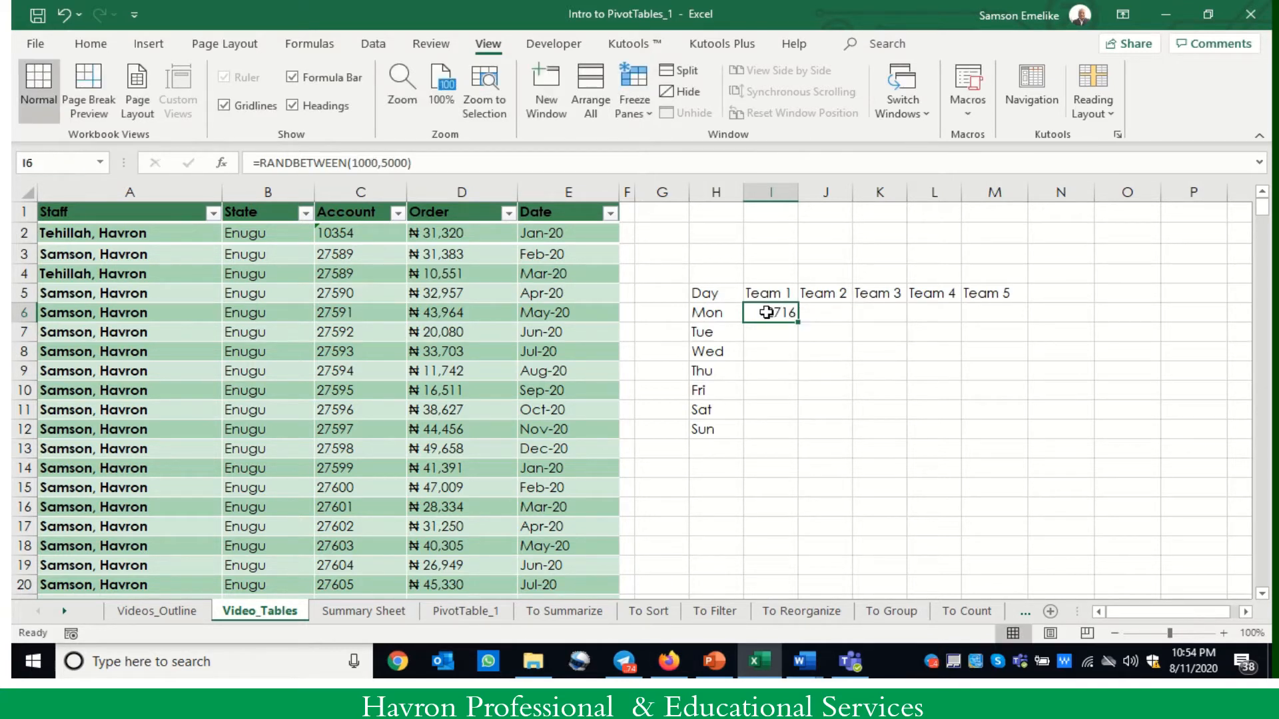
# - Fill the random-number formula across to Team 5 and down to Sun, and convert the results in place to values only
pyautogui.moveTo(799, 324); pyautogui.dragTo(1029, 324)
pyautogui.doubleClick(1028, 323)
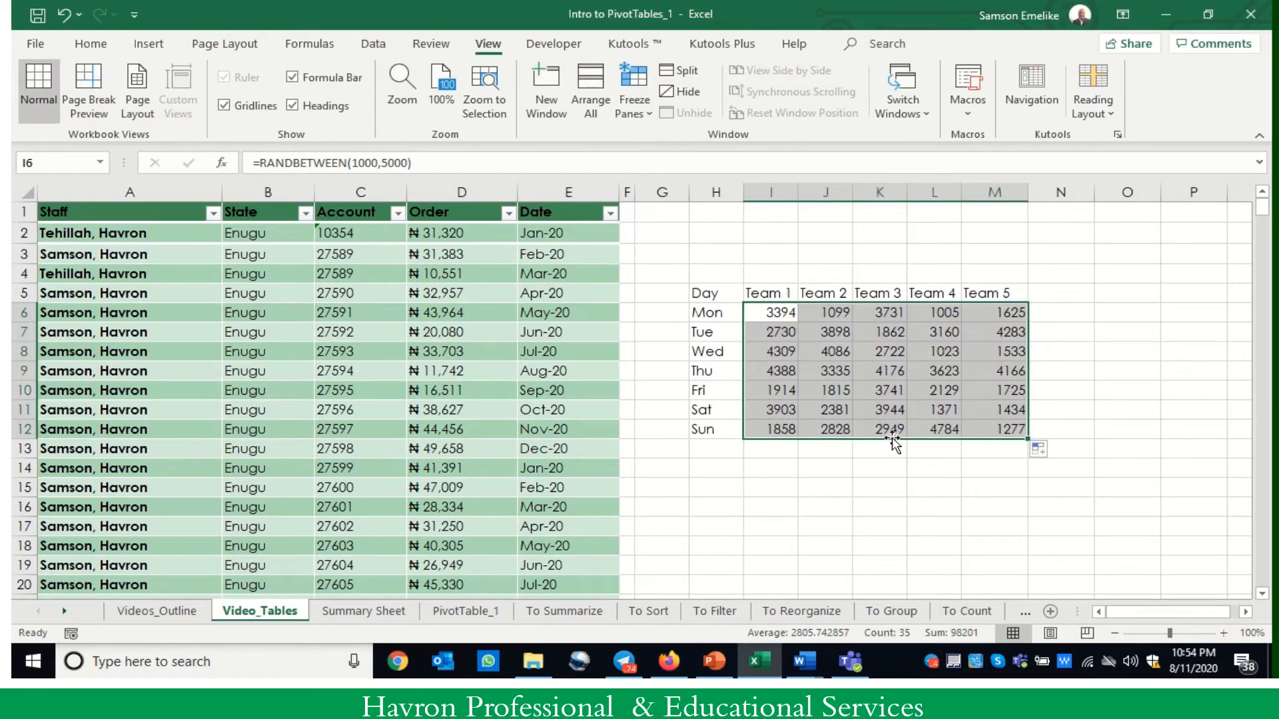
pyautogui.rightClick(893, 439)
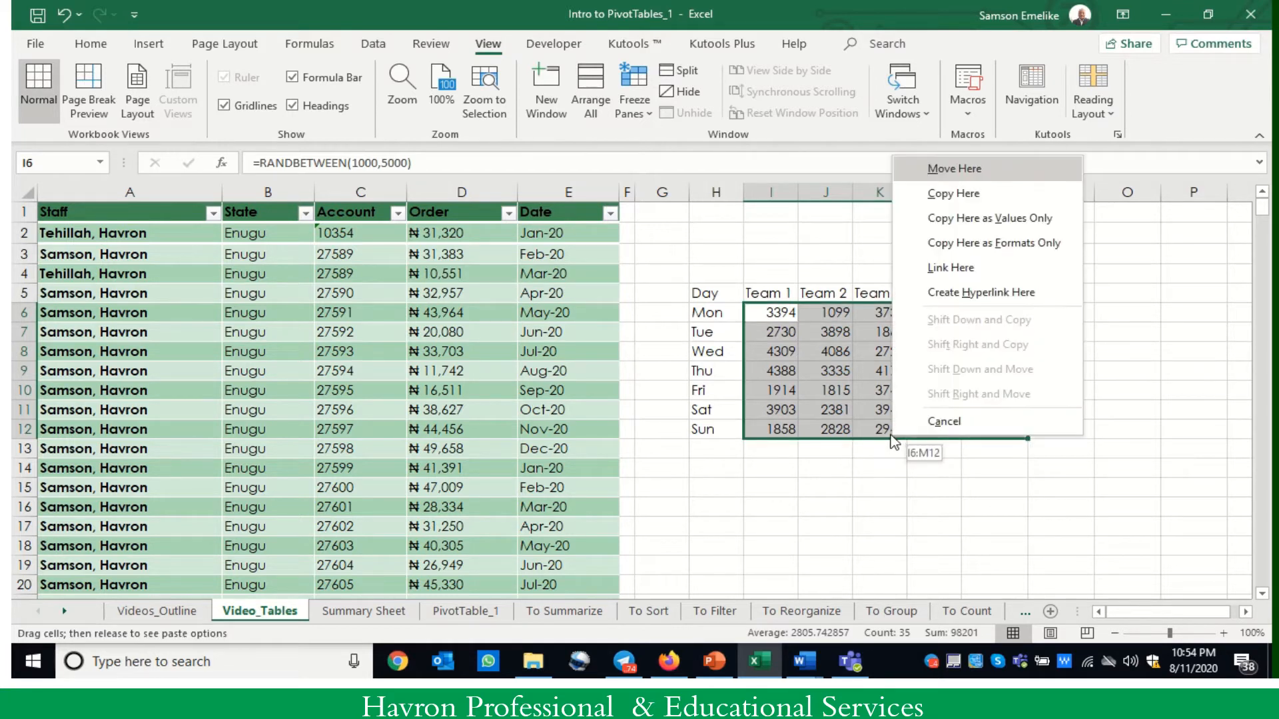
pyautogui.click(977, 219)
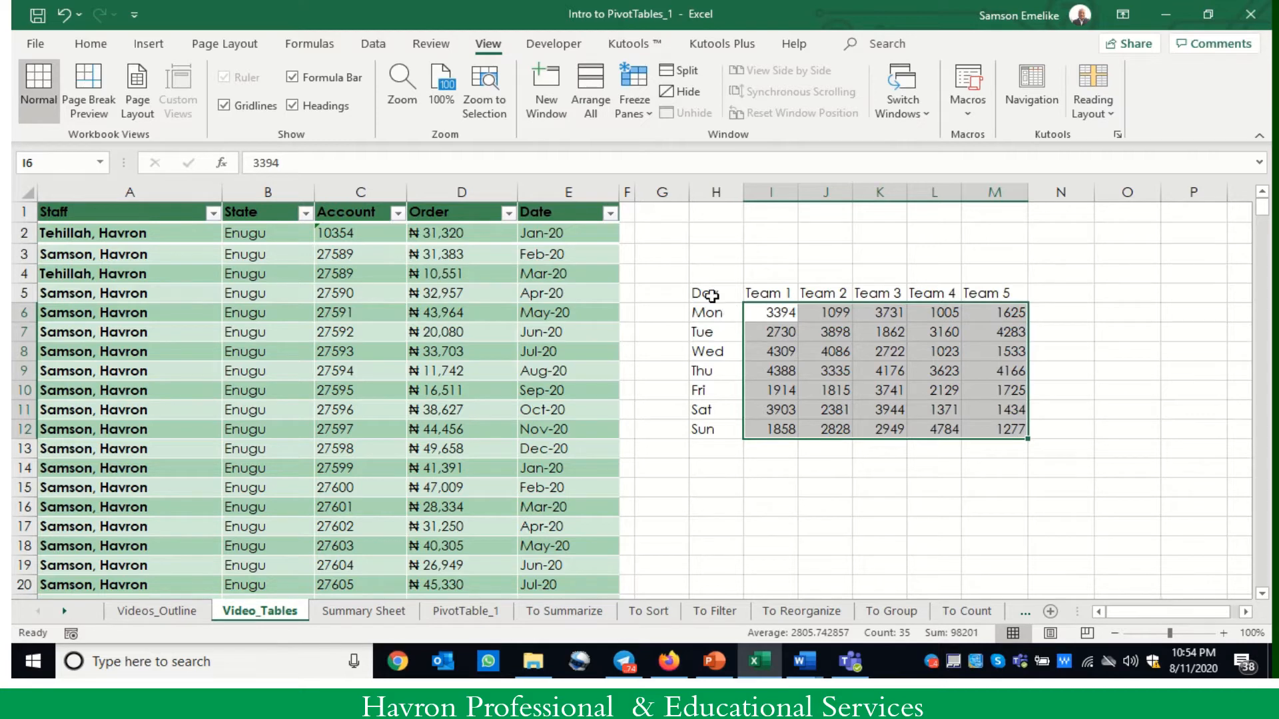
# - Apply borders to all cells of the Day and Team range H5:M12
pyautogui.moveTo(712, 296); pyautogui.dragTo(996, 431)
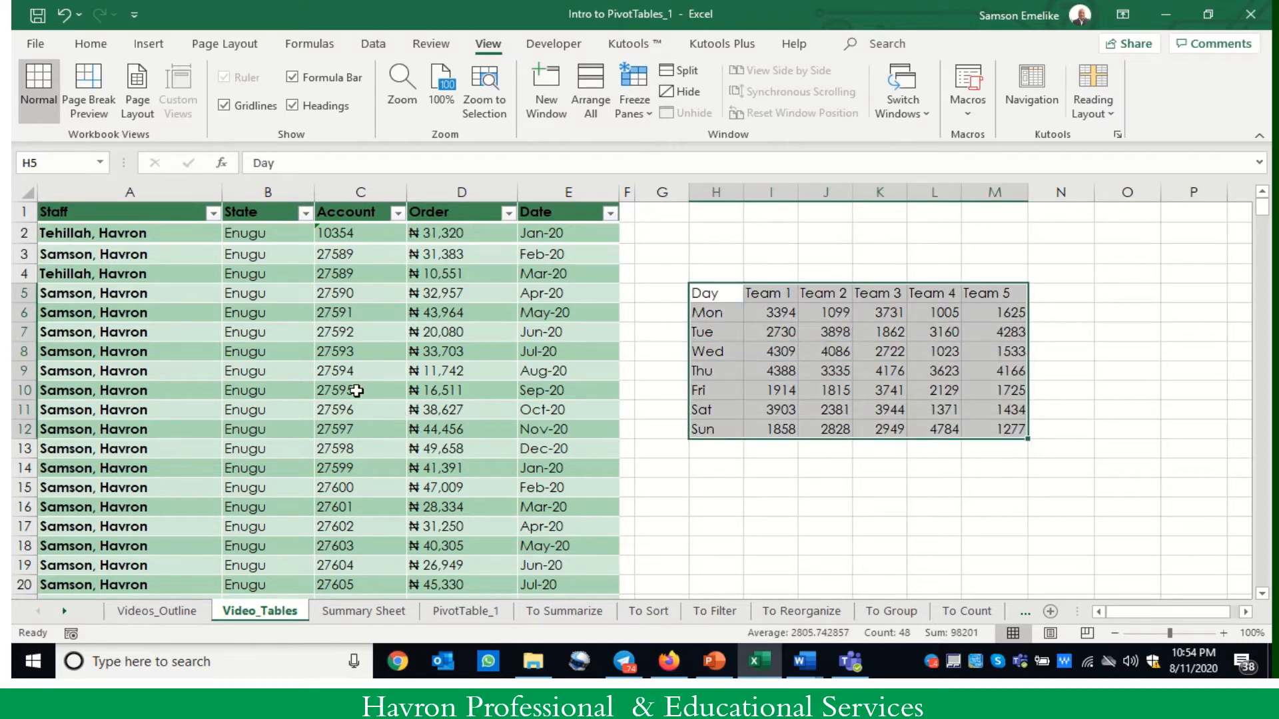
pyautogui.click(91, 43)
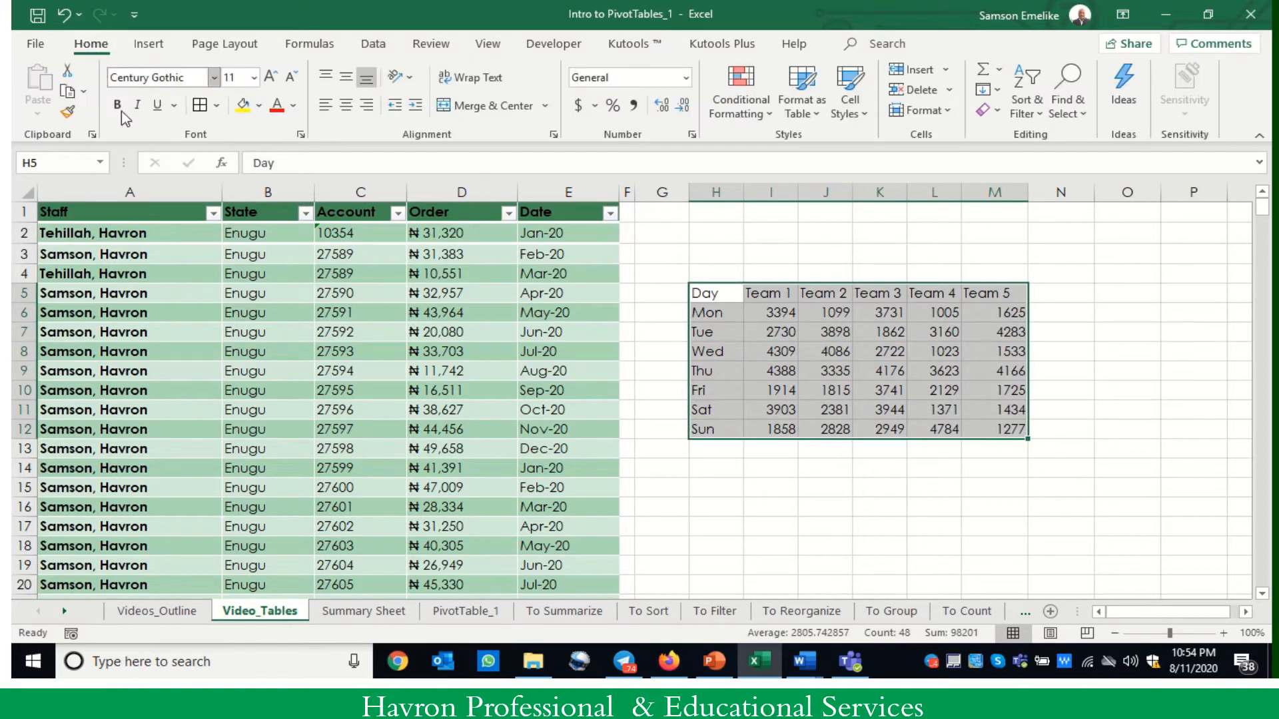
pyautogui.click(200, 105)
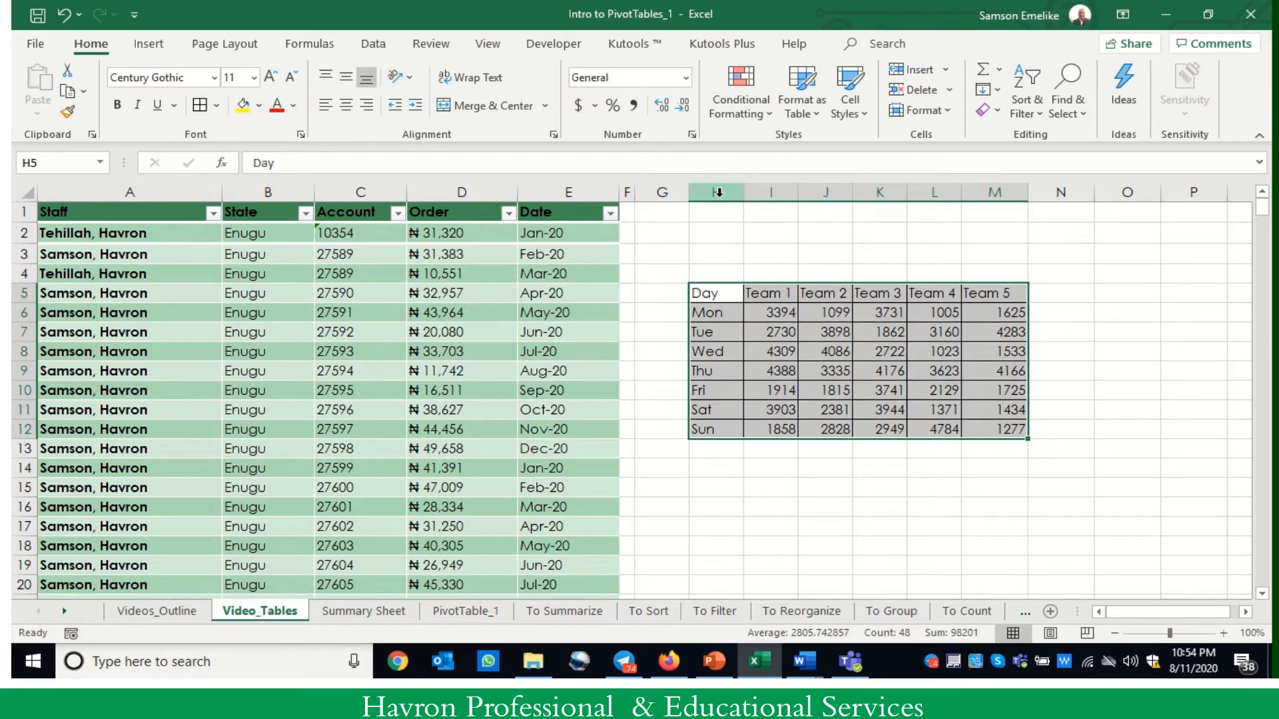
# - AutoFit the widths of columns H through M to their contents
pyautogui.moveTo(718, 193); pyautogui.dragTo(985, 193)
pyautogui.doubleClick(961, 192)
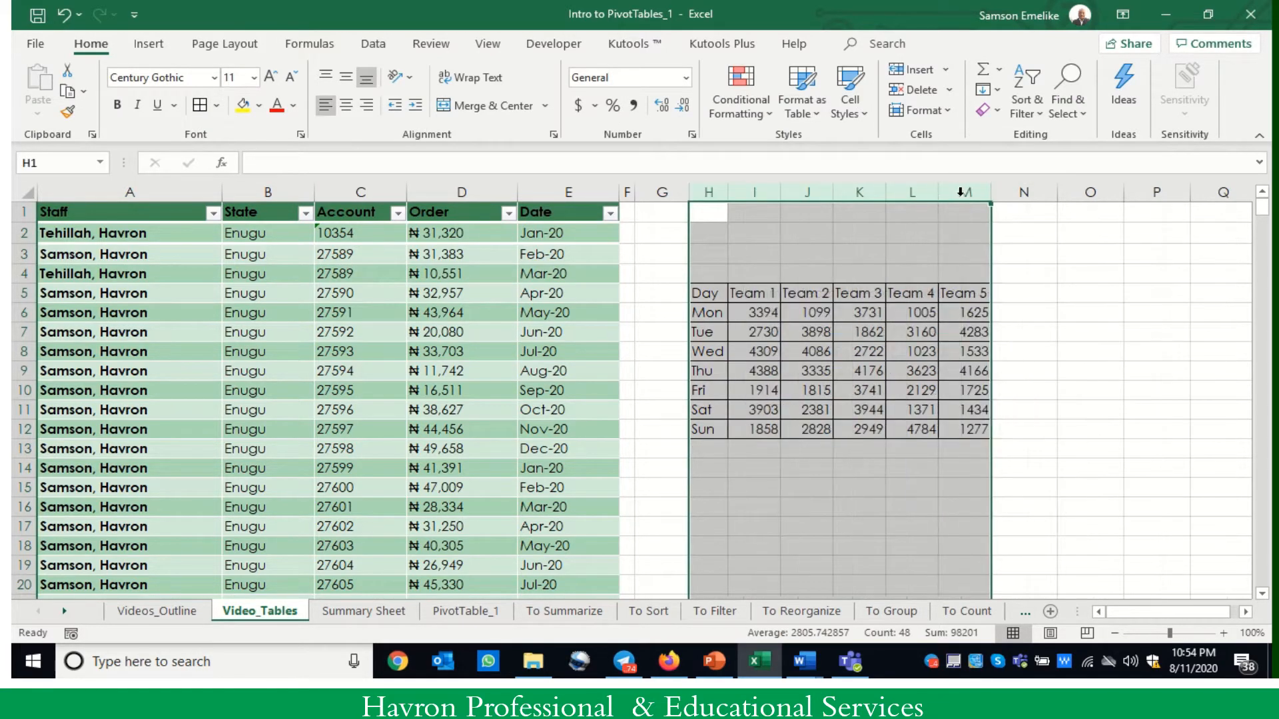
pyautogui.click(1073, 508)
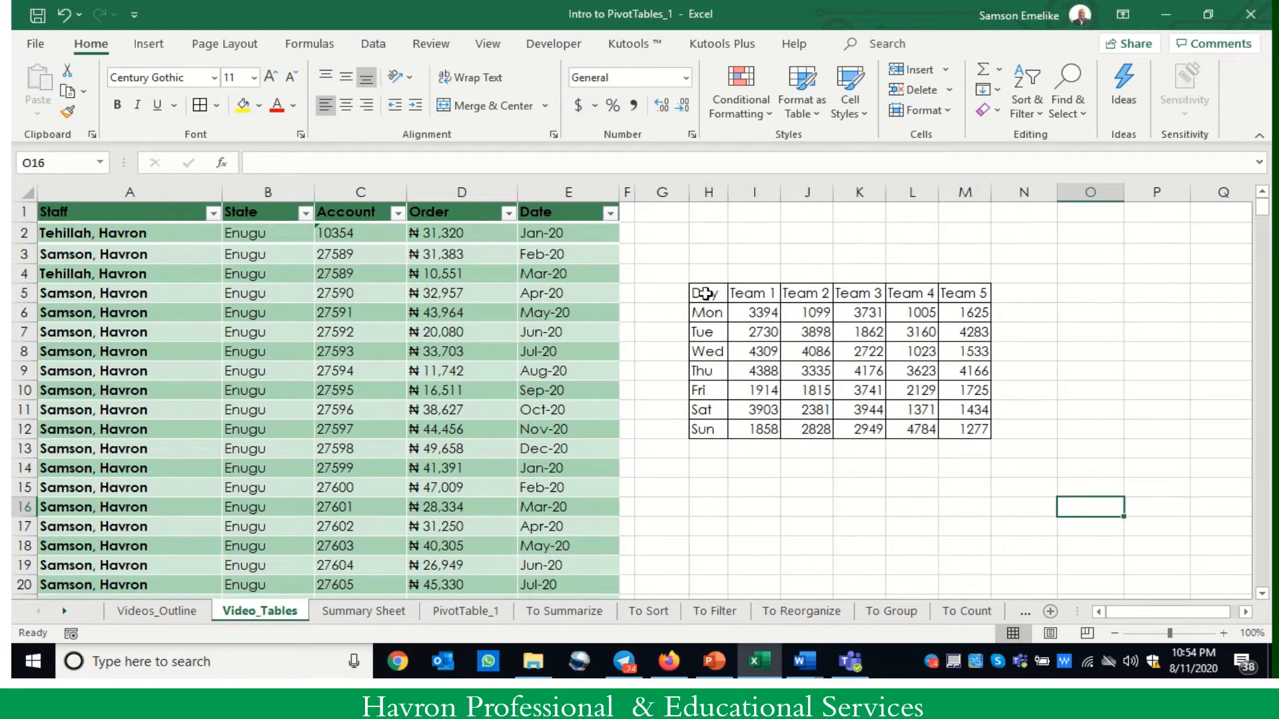
# - Copy the bordered range H5:M12 to a second block starting at cell H15
pyautogui.moveTo(704, 293); pyautogui.dragTo(976, 433)
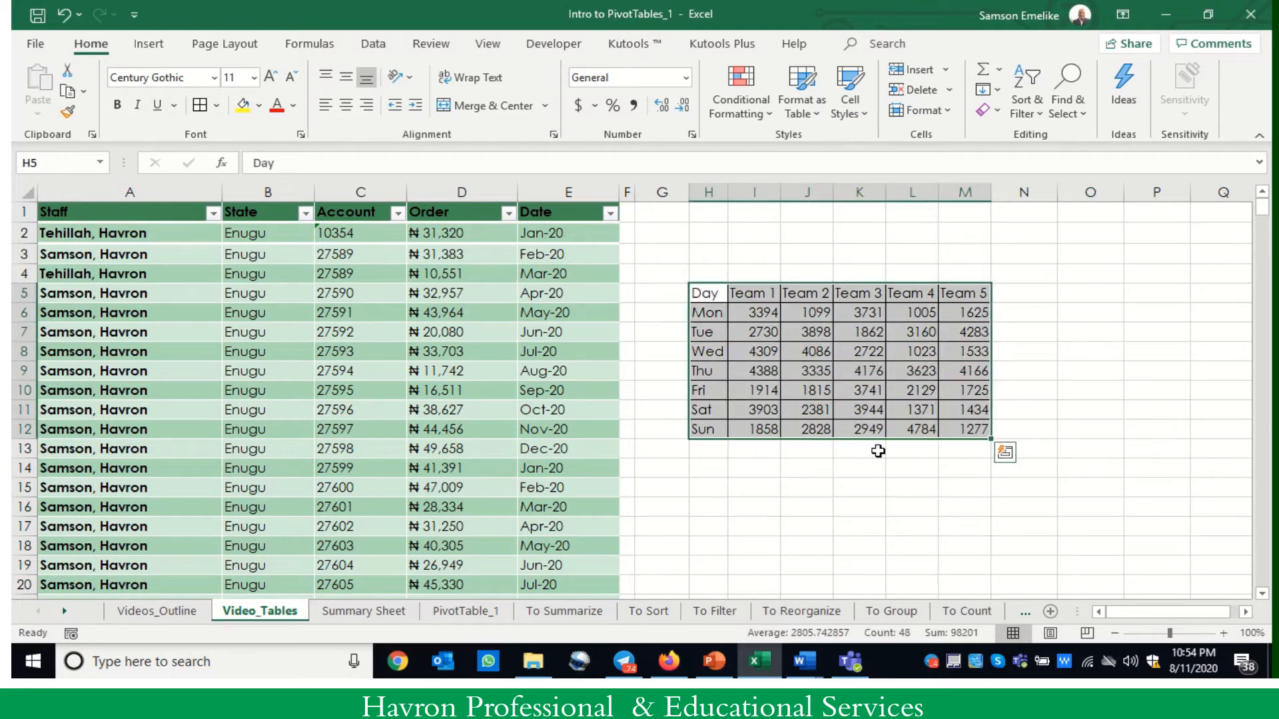
pyautogui.moveTo(865, 448)
pyautogui.mouseDown()
pyautogui.moveTo(886, 611)
pyautogui.moveTo(896, 526)
pyautogui.moveTo(857, 429)
pyautogui.mouseUp()
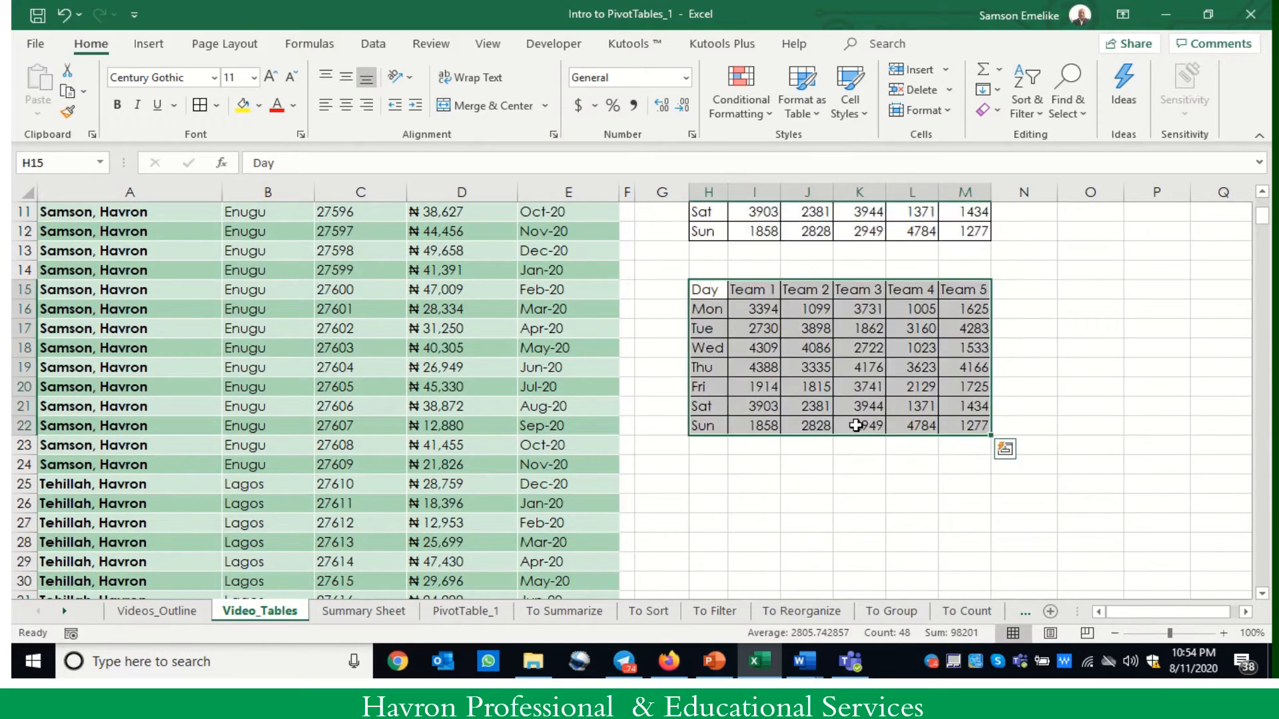
pyautogui.scroll(4, 856, 423)
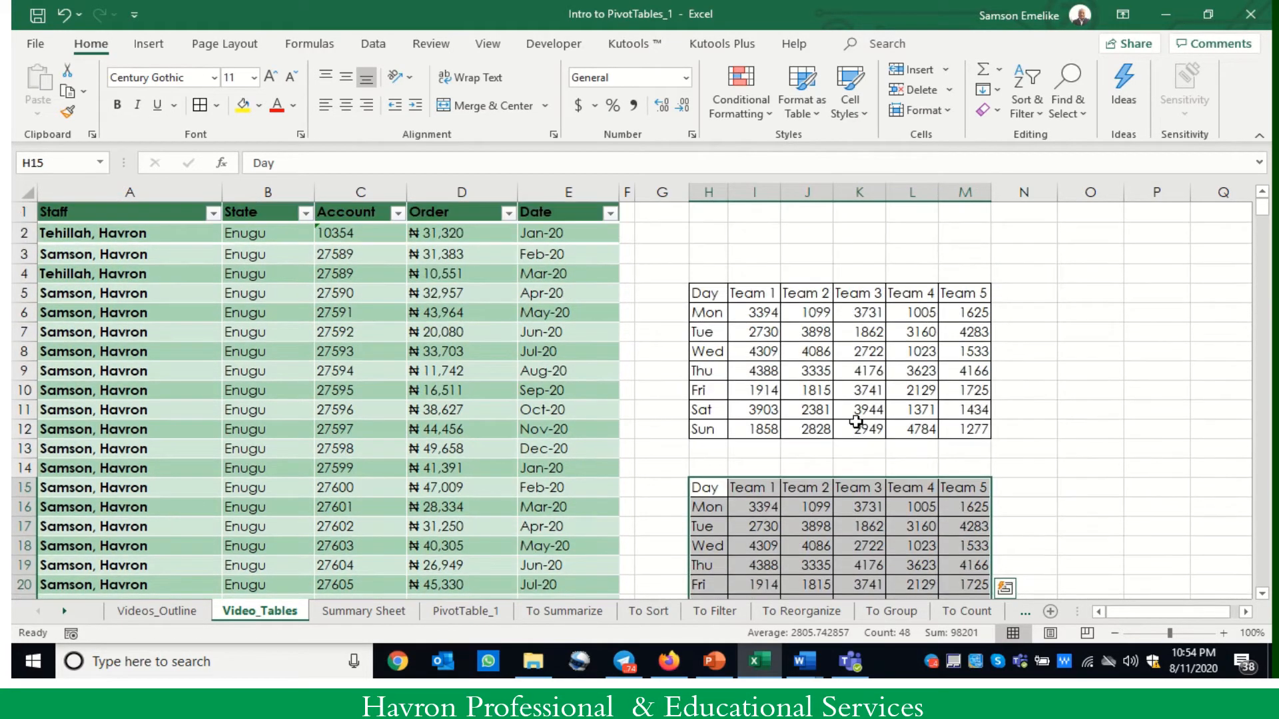
pyautogui.click(768, 348)
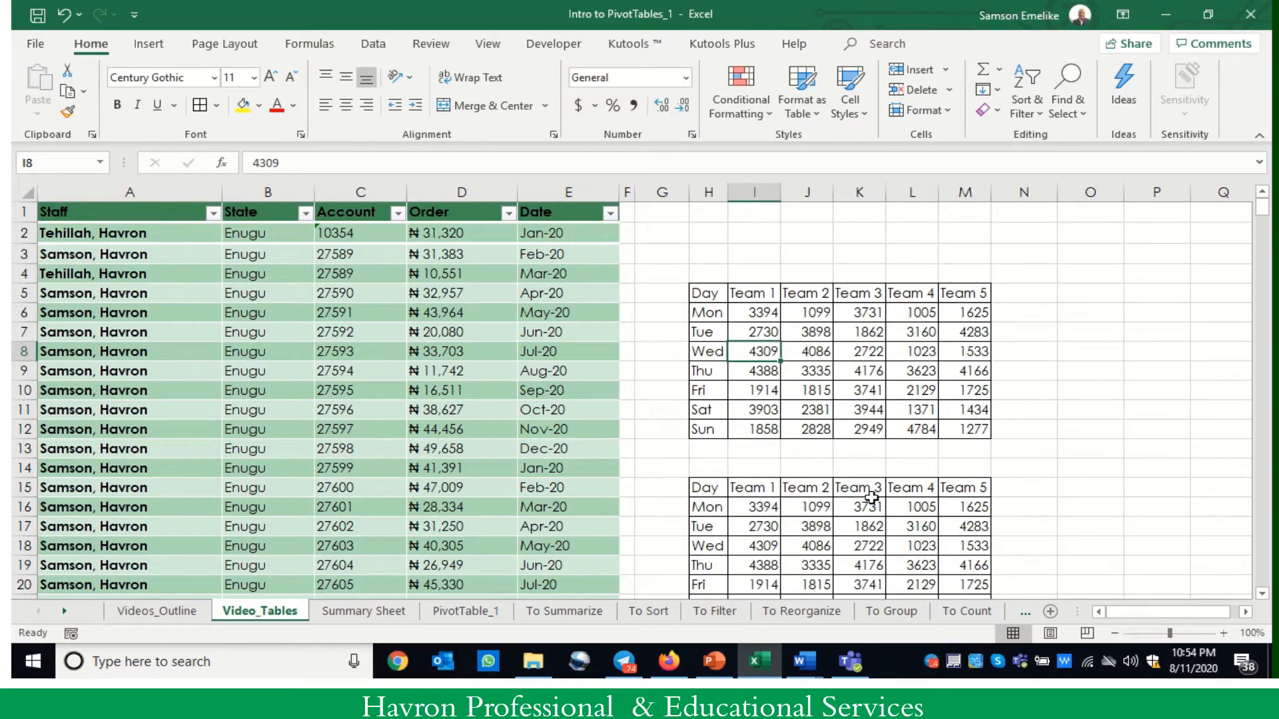
pyautogui.click(862, 563)
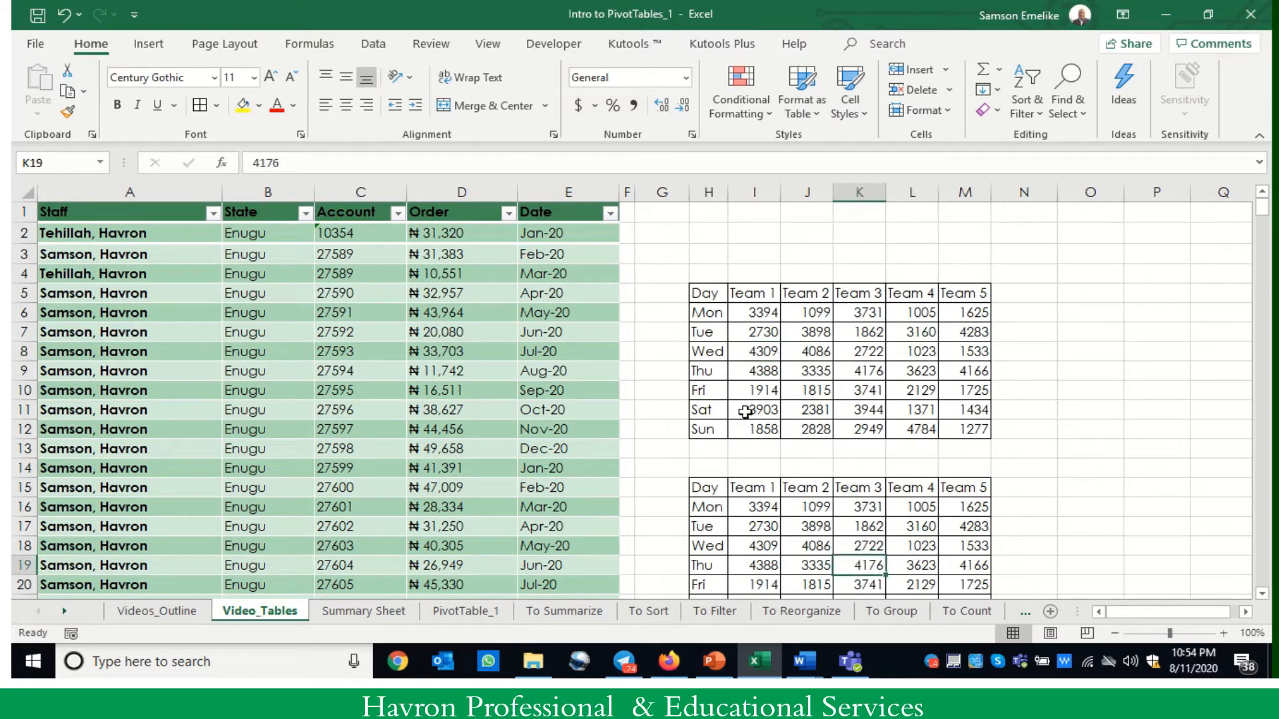
pyautogui.click(381, 393)
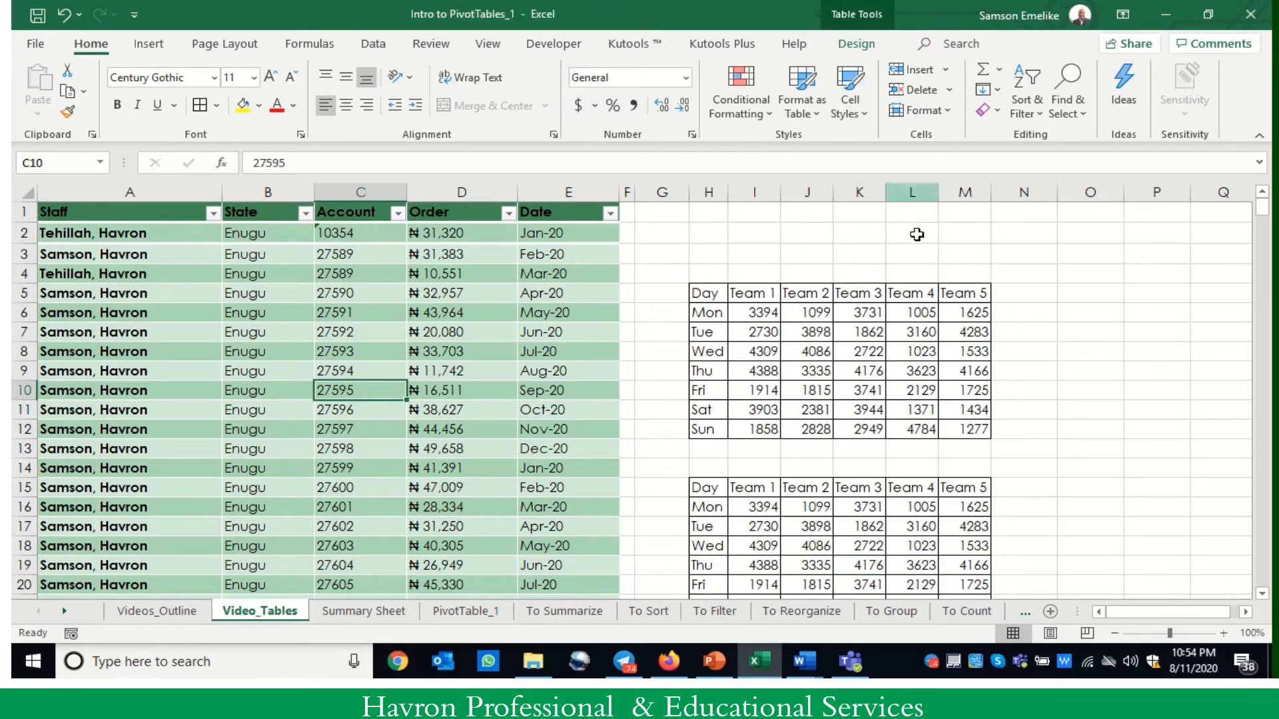
pyautogui.click(474, 350)
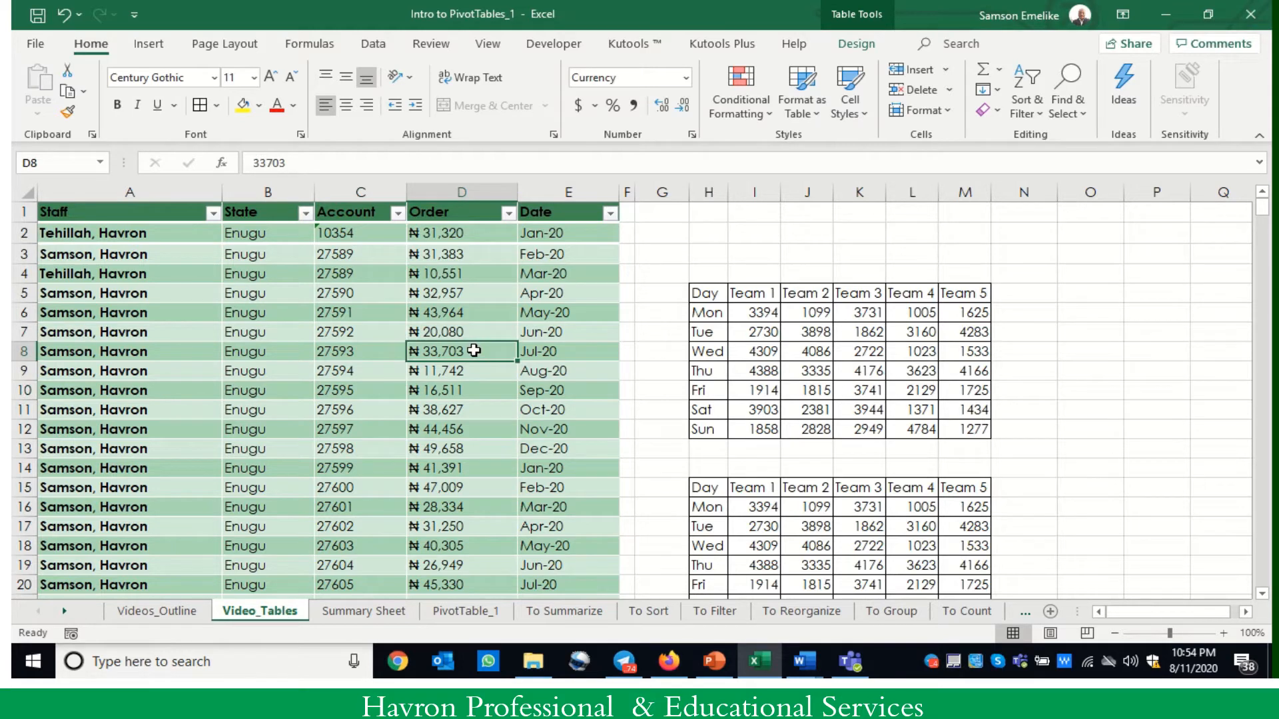
# - Convert the upper Day and Team range H5:M12 into an Excel table with headers
pyautogui.click(841, 354)
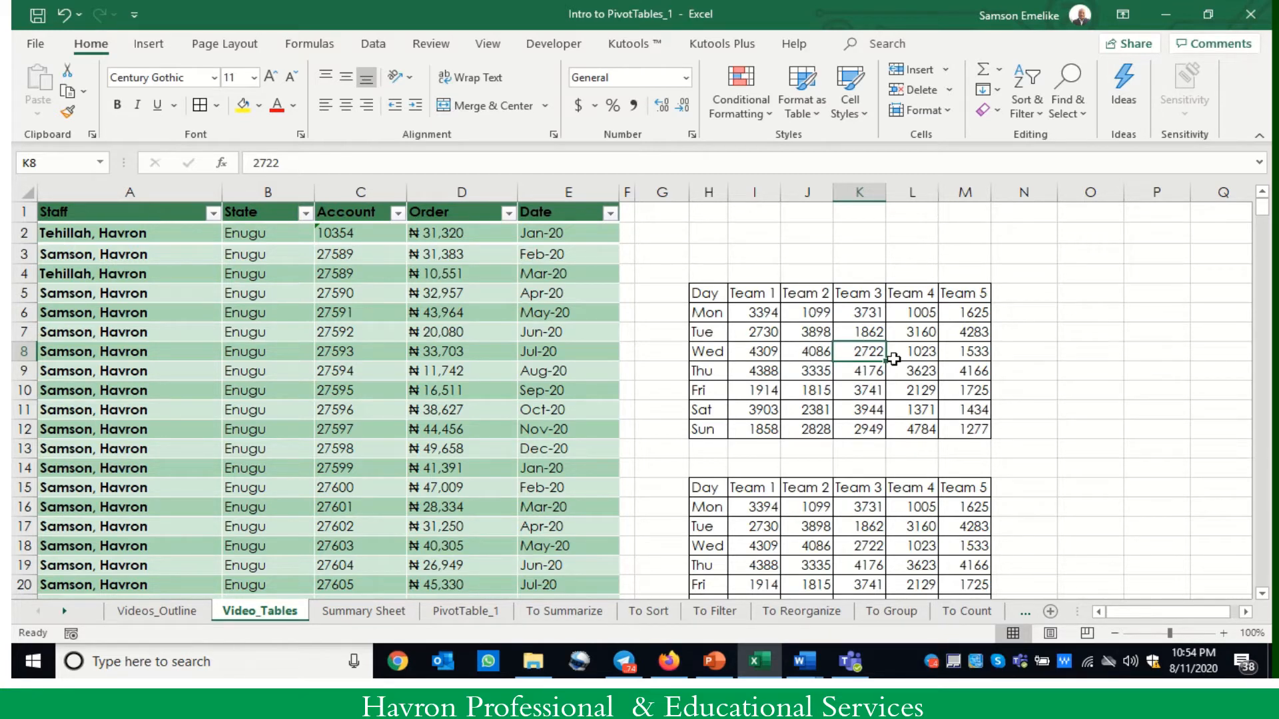
pyautogui.hotkey('ctrl', 't')
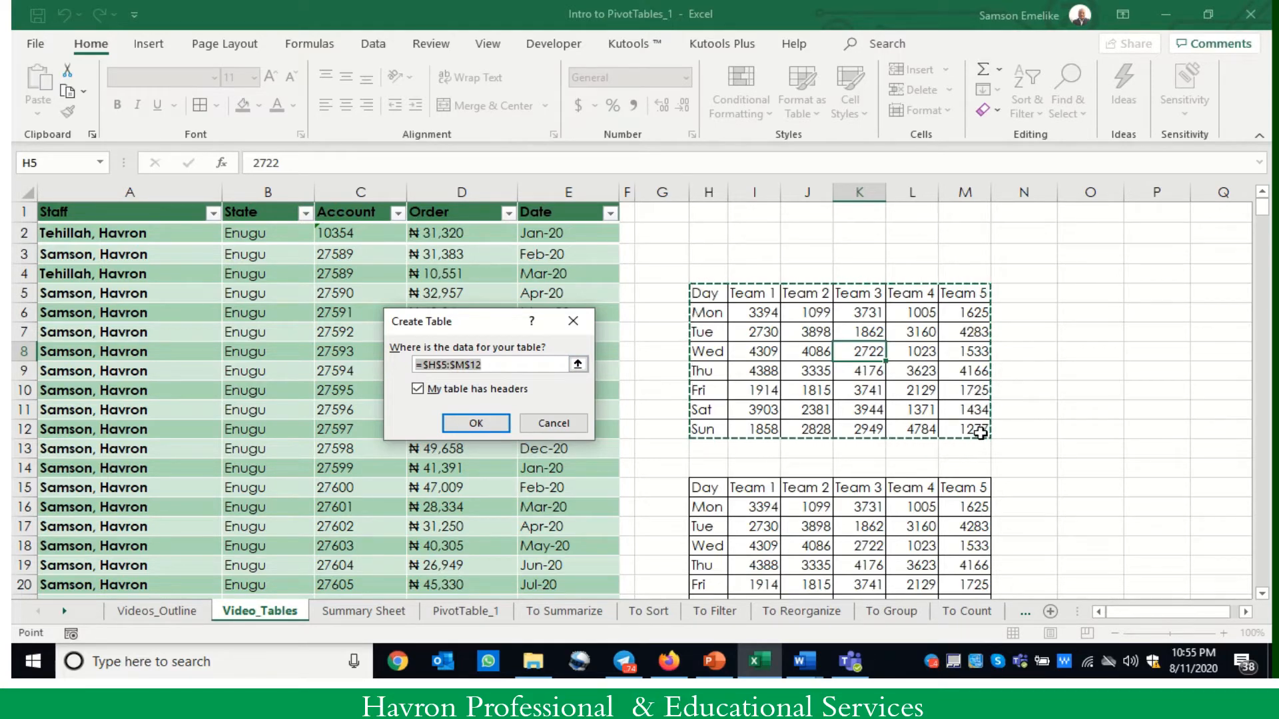
pyautogui.click(476, 423)
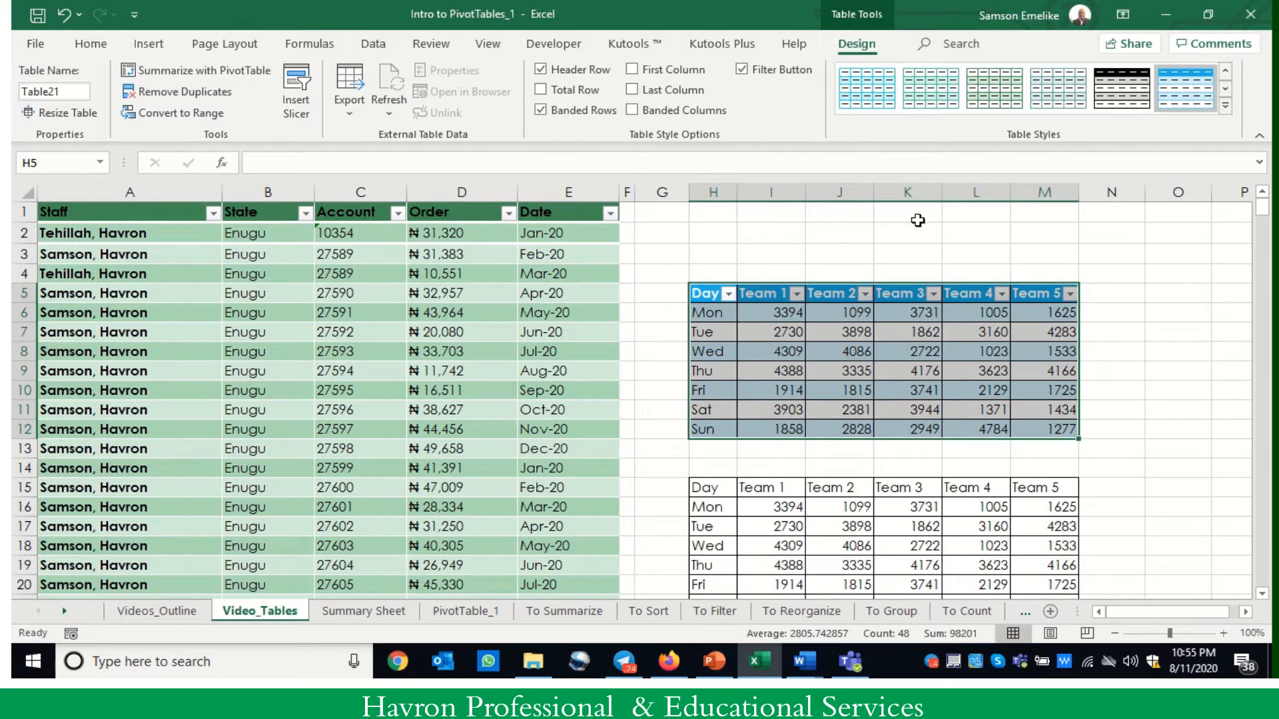
pyautogui.click(923, 367)
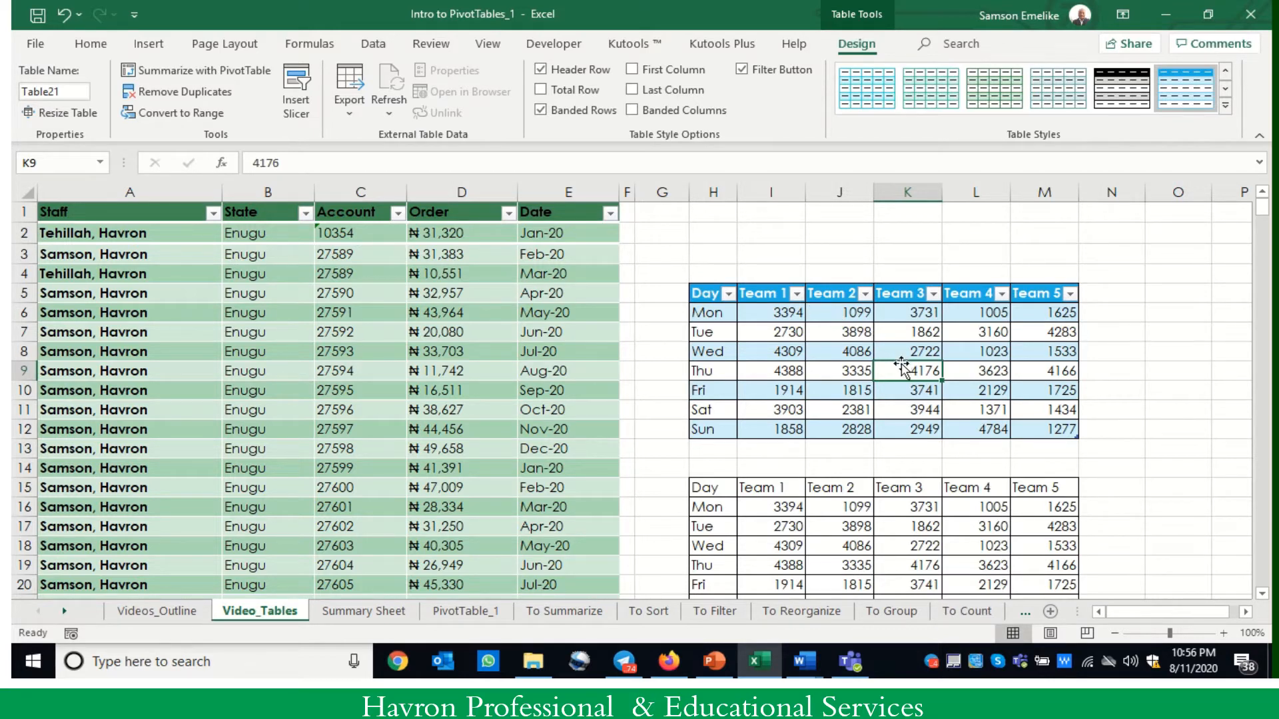
pyautogui.click(1261, 595)
pyautogui.click(1261, 595)
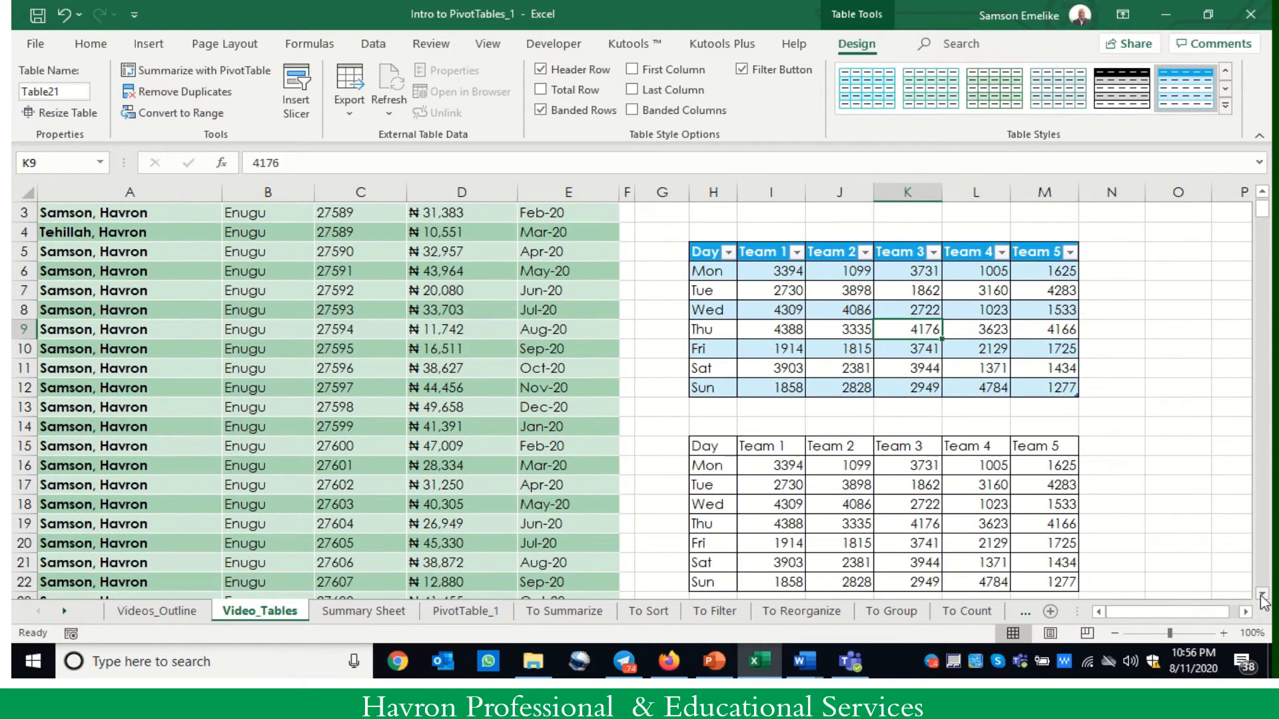
pyautogui.click(1261, 594)
pyautogui.click(1261, 595)
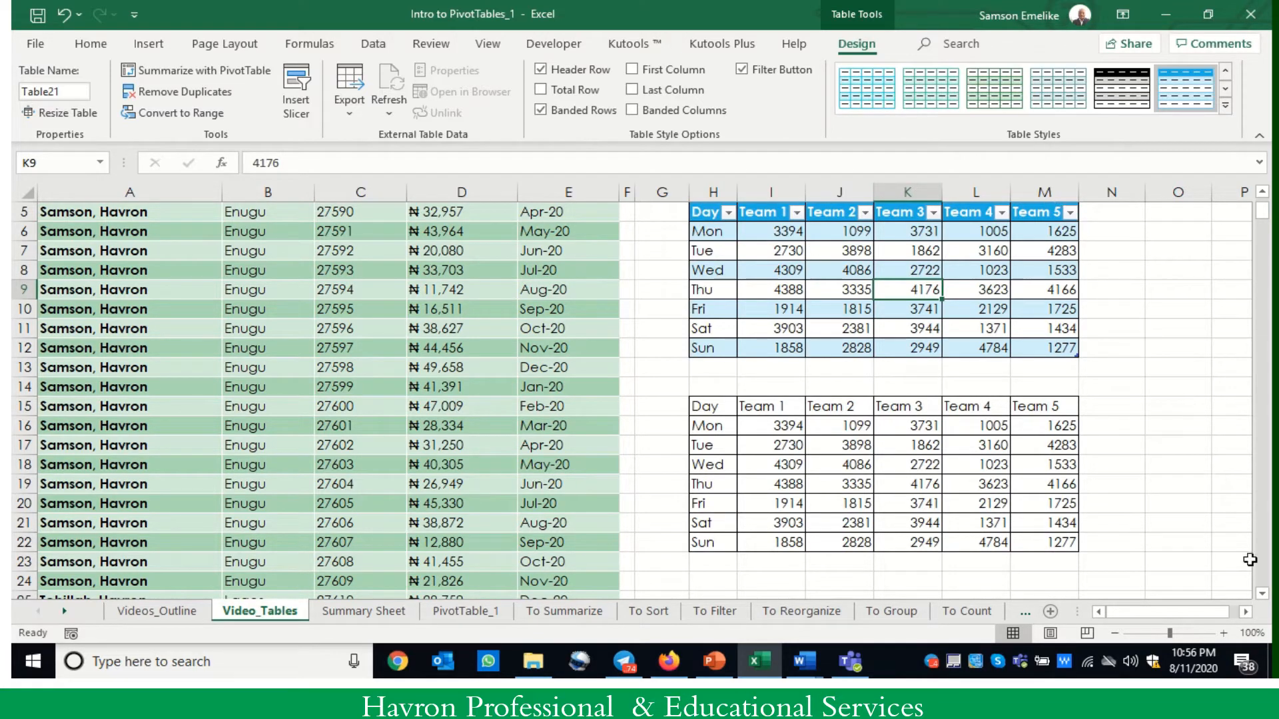
# - Compare how the column headers behave on scrolling with a cell selected inside each table, in the plain range and outside both
pyautogui.click(1262, 595)
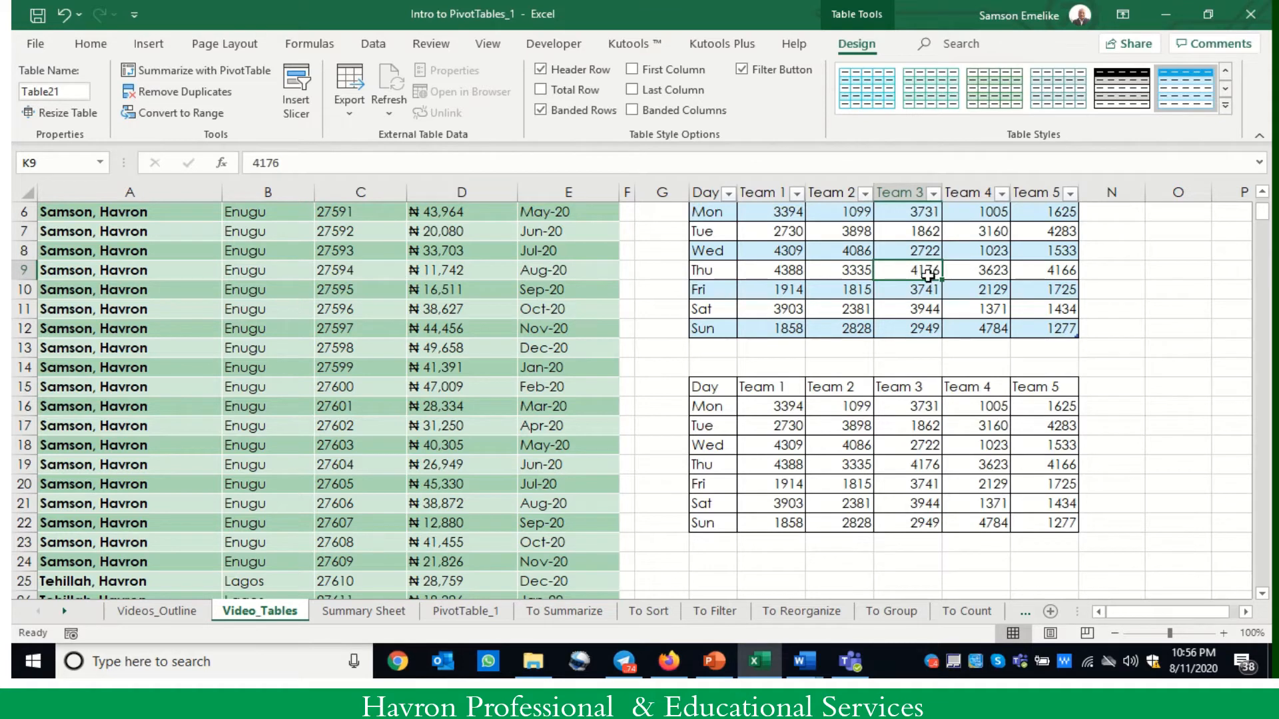
pyautogui.click(1173, 272)
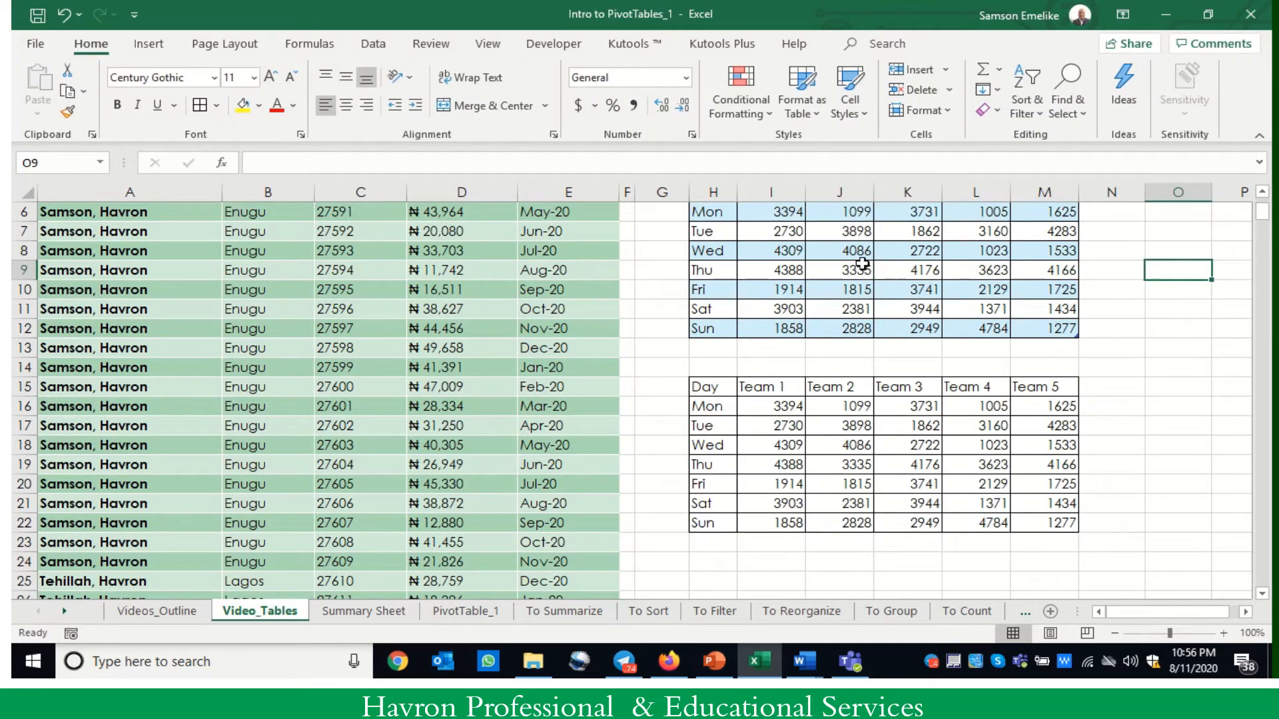
pyautogui.scroll(-5, 860, 262)
pyautogui.scroll(5, 861, 262)
pyautogui.click(377, 295)
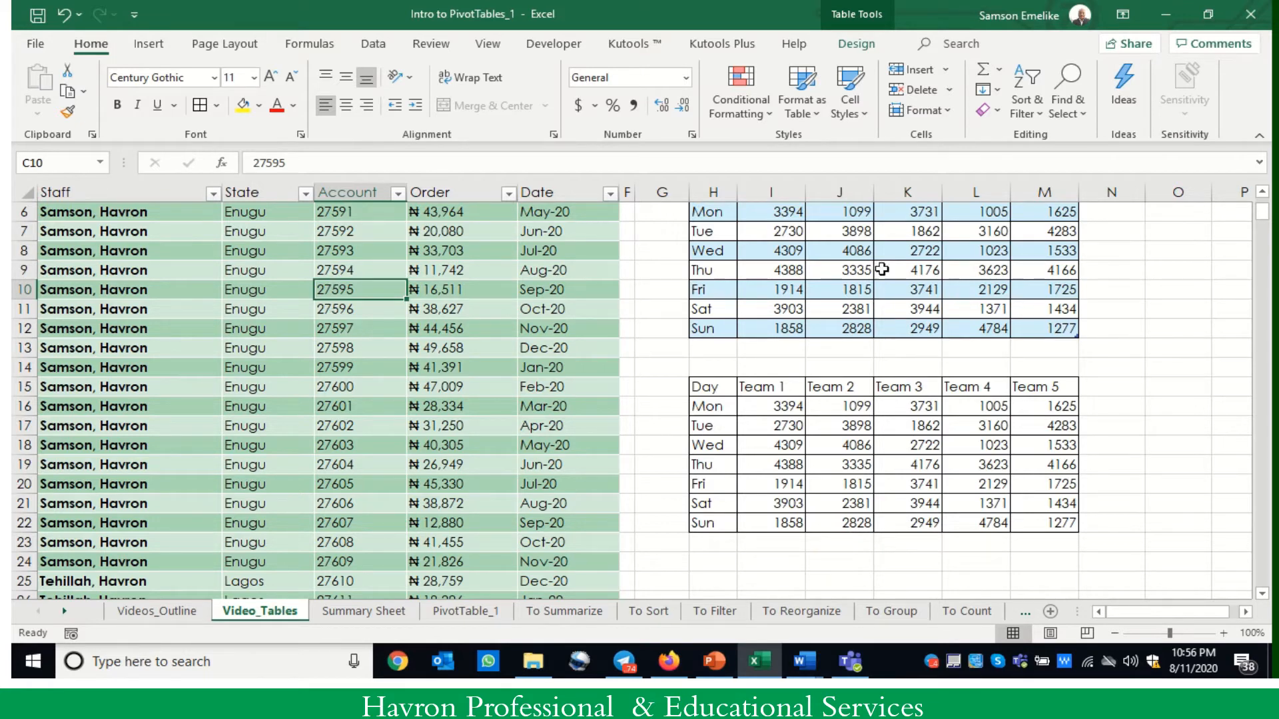
pyautogui.click(898, 252)
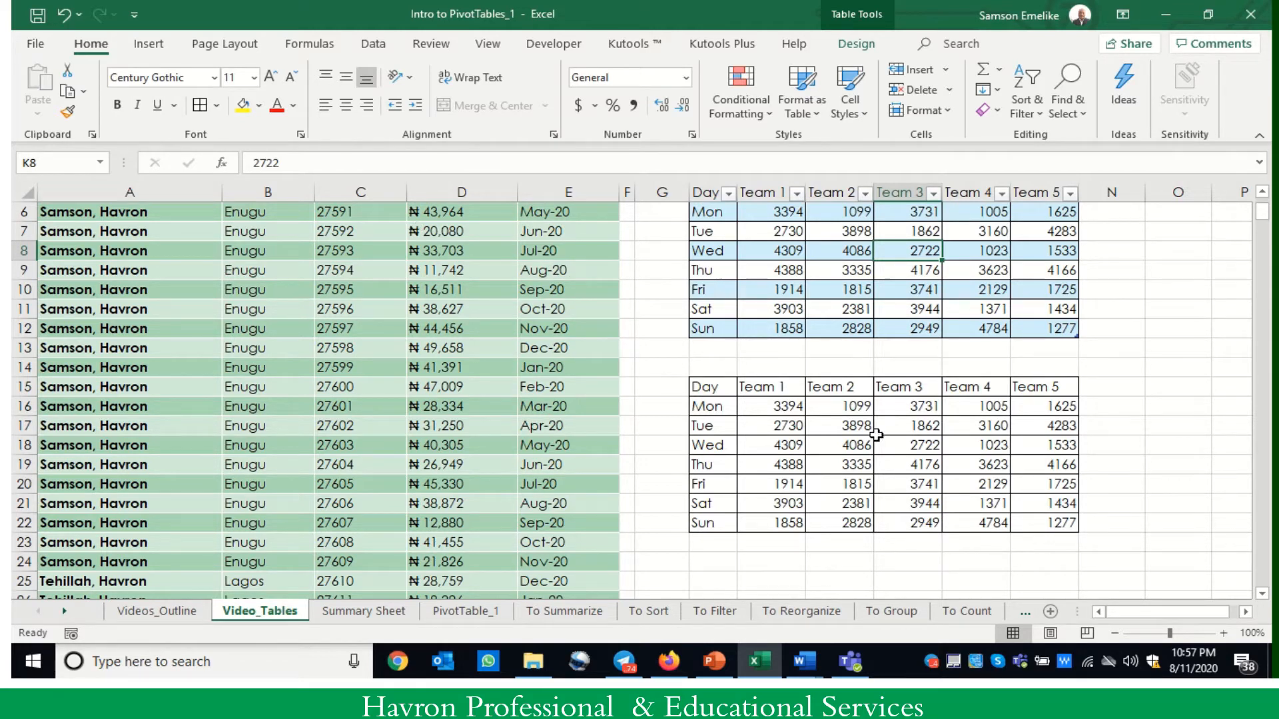
pyautogui.click(900, 443)
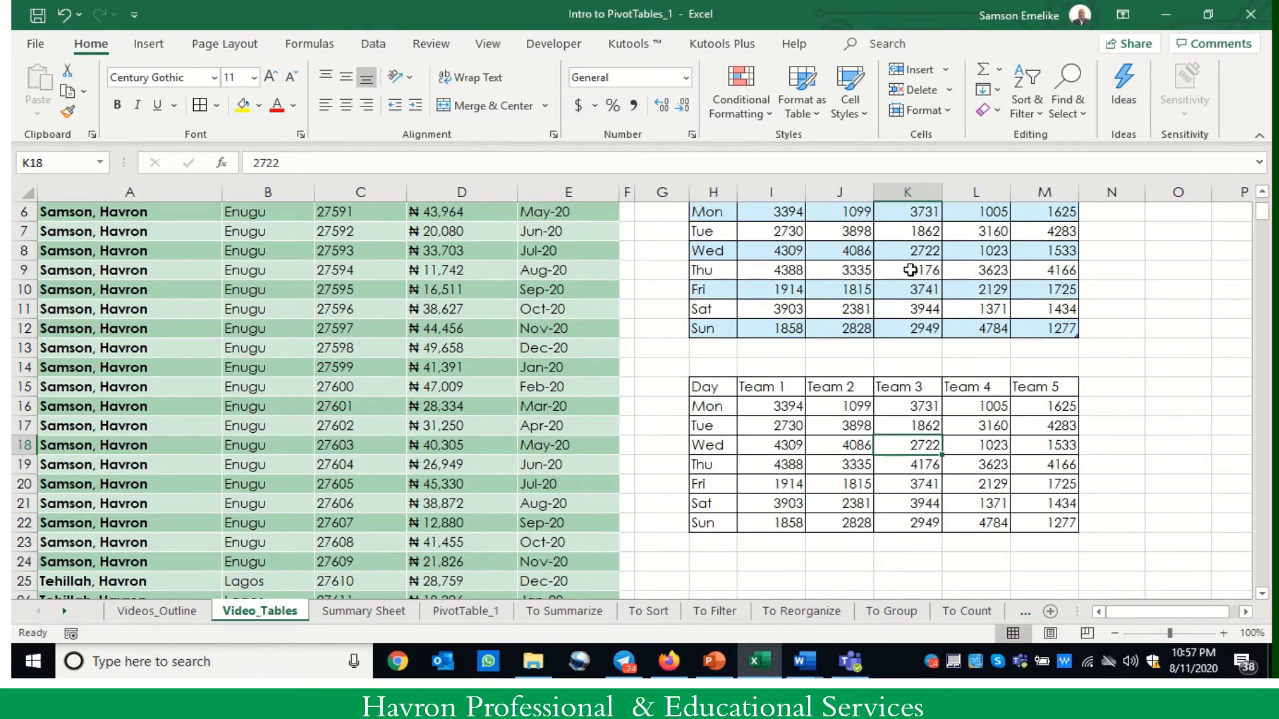
pyautogui.scroll(2, 1221, 301)
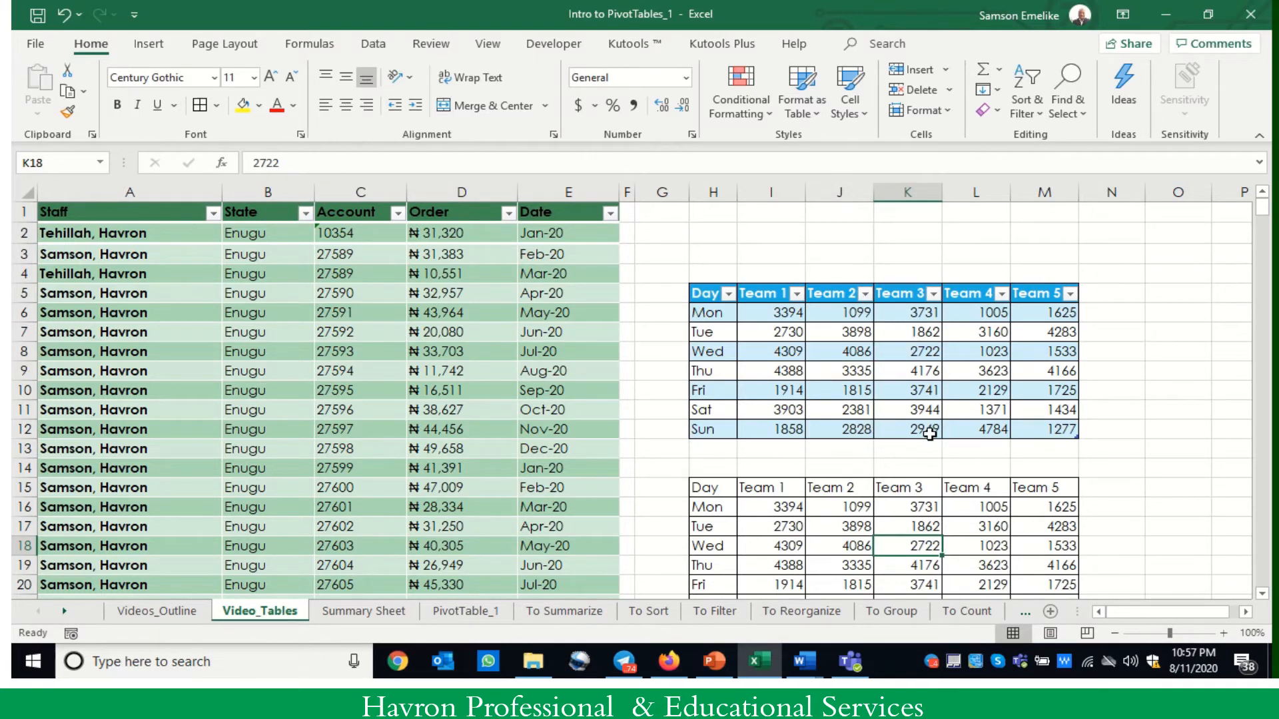
pyautogui.scroll(-2, 928, 428)
pyautogui.scroll(2, 921, 422)
# - Add a total row to the upper Day and Team table
pyautogui.click(918, 371)
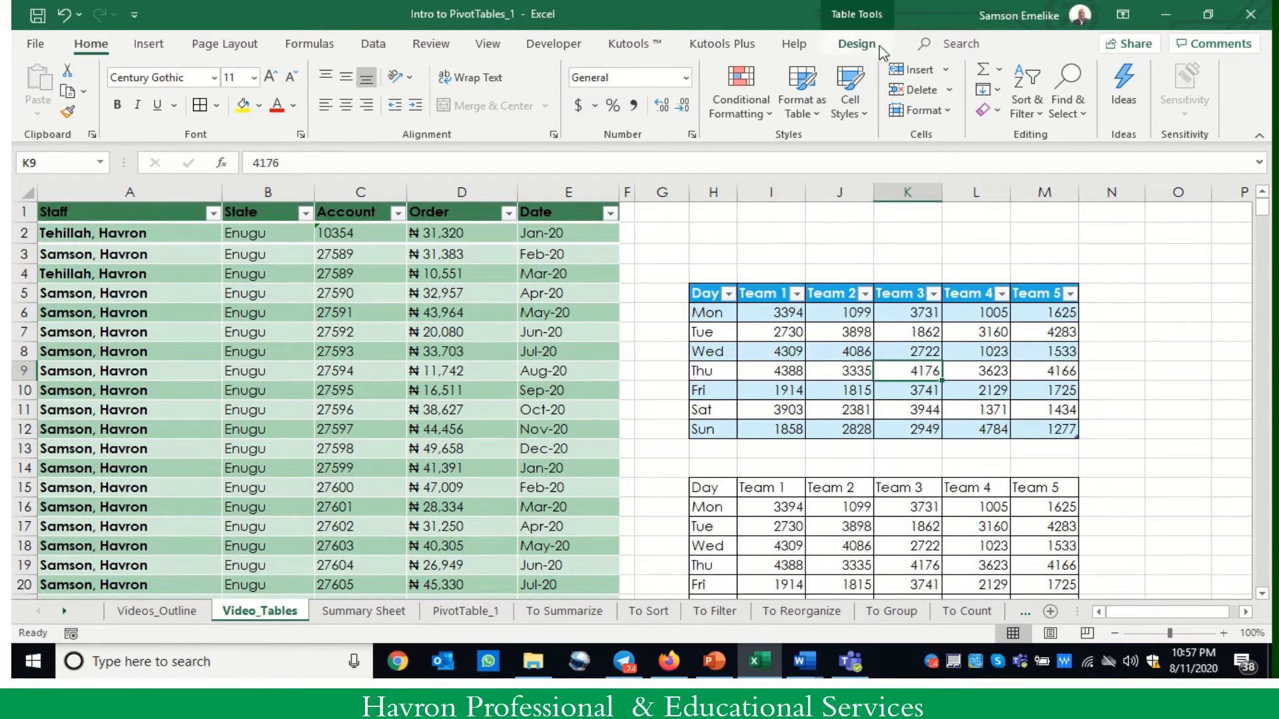
pyautogui.click(858, 47)
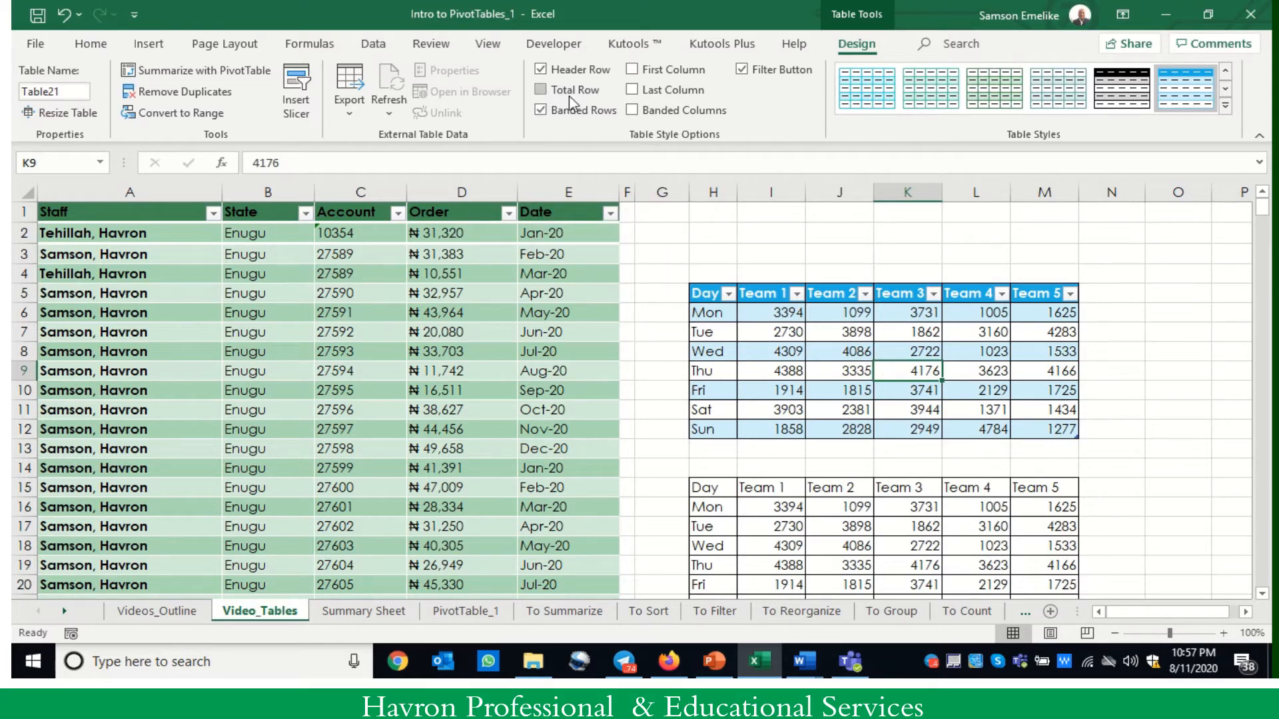
pyautogui.click(541, 89)
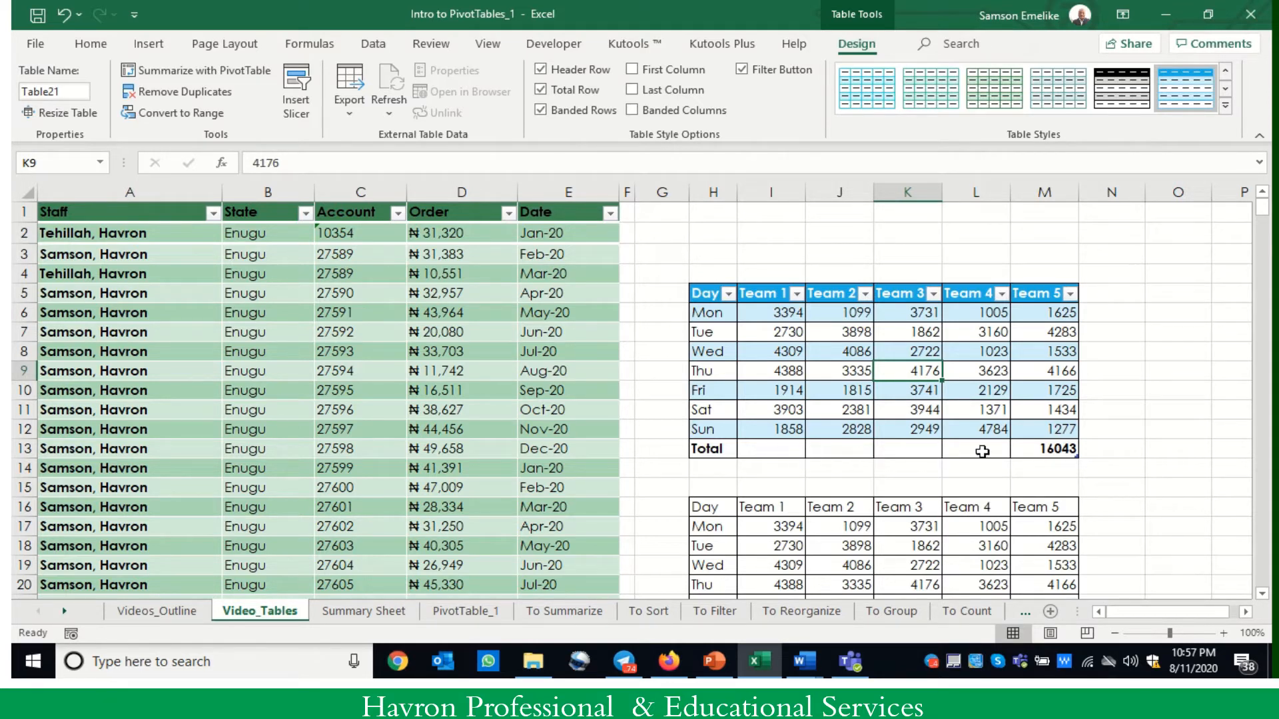
# - Try Average as the Team 1 summary in the total row and replace it with Max
pyautogui.click(778, 450)
pyautogui.click(814, 452)
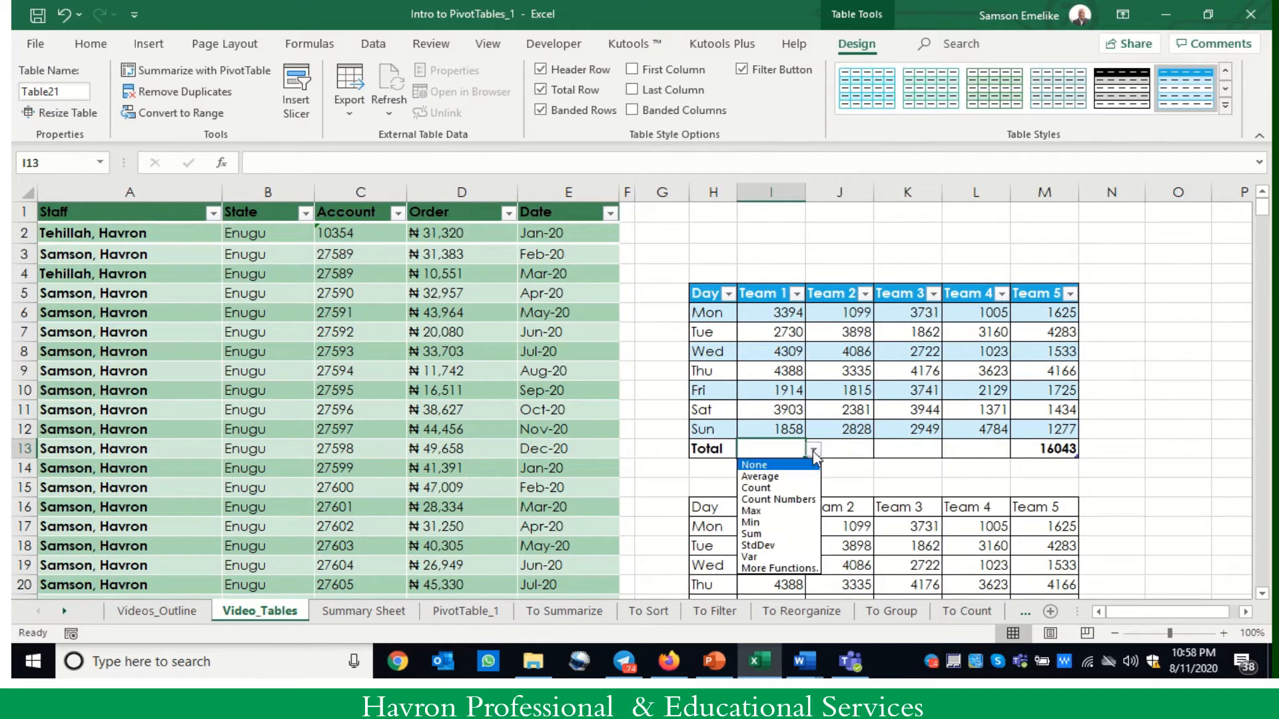
pyautogui.click(785, 477)
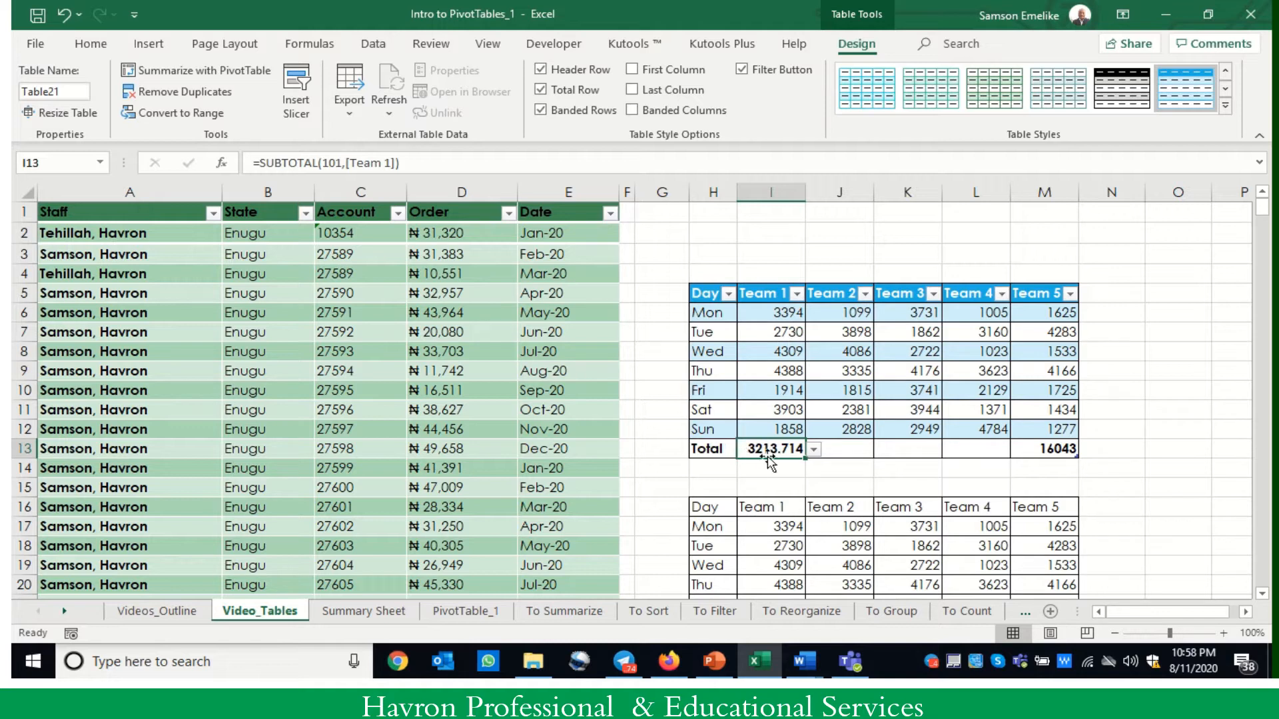
pyautogui.click(814, 450)
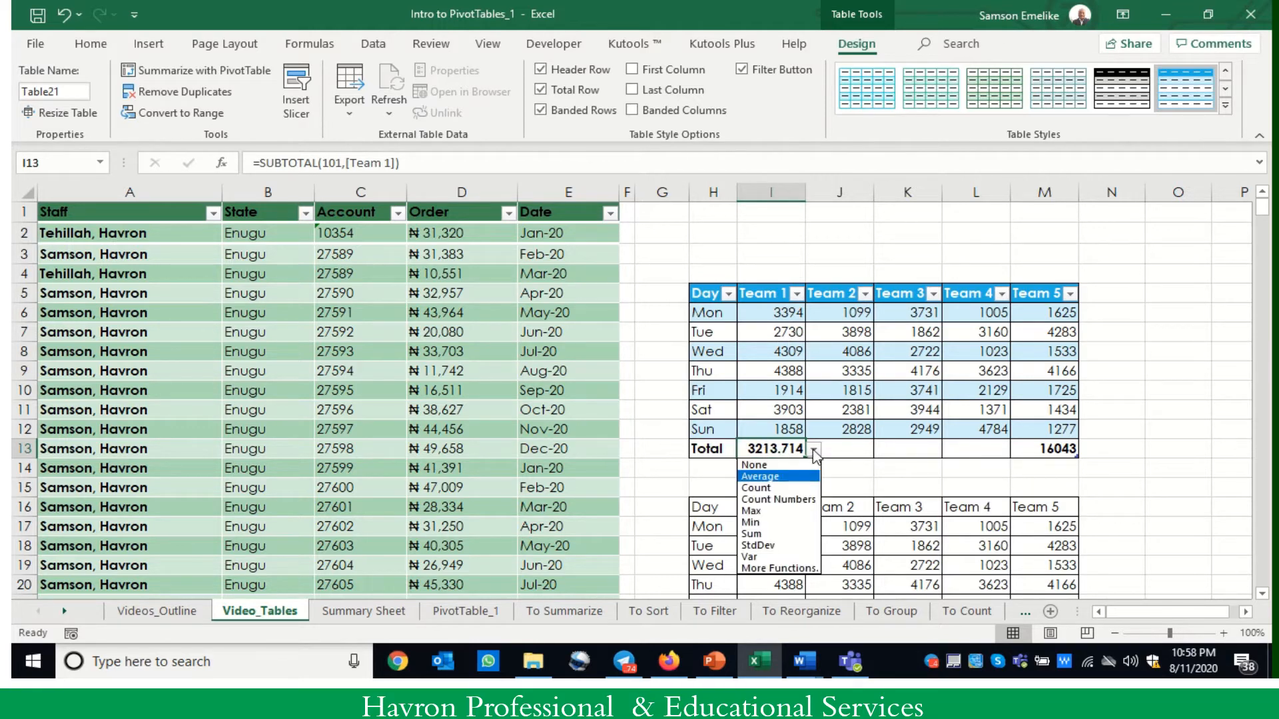
pyautogui.click(767, 511)
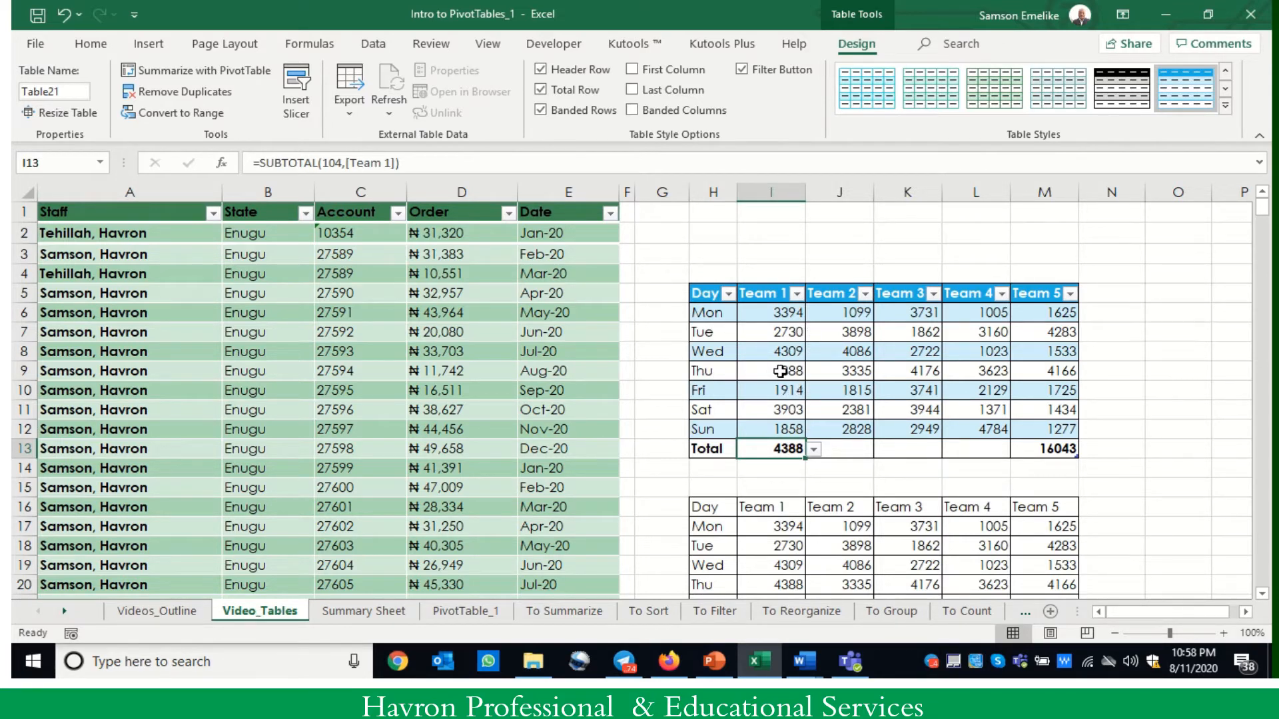
# - Examine the summary functions offered in the total row cells for Team 1 through Team 4
pyautogui.click(814, 450)
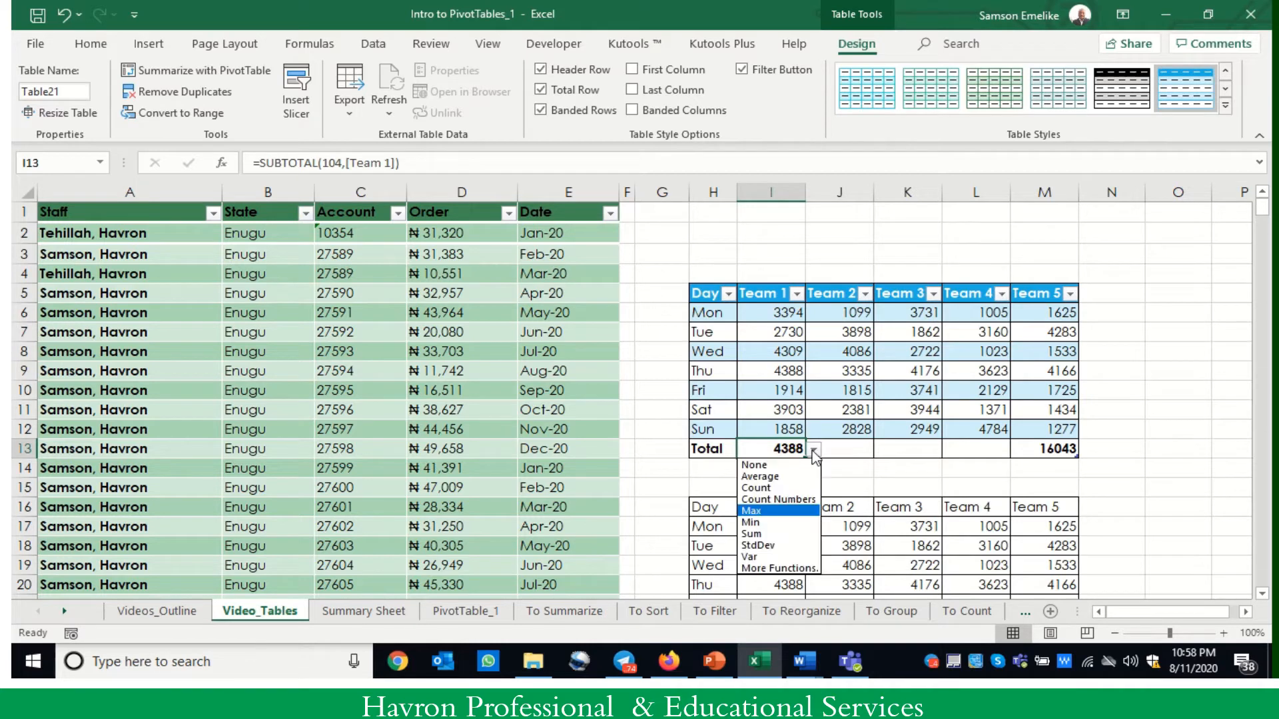
pyautogui.click(848, 446)
pyautogui.click(848, 446)
pyautogui.click(881, 449)
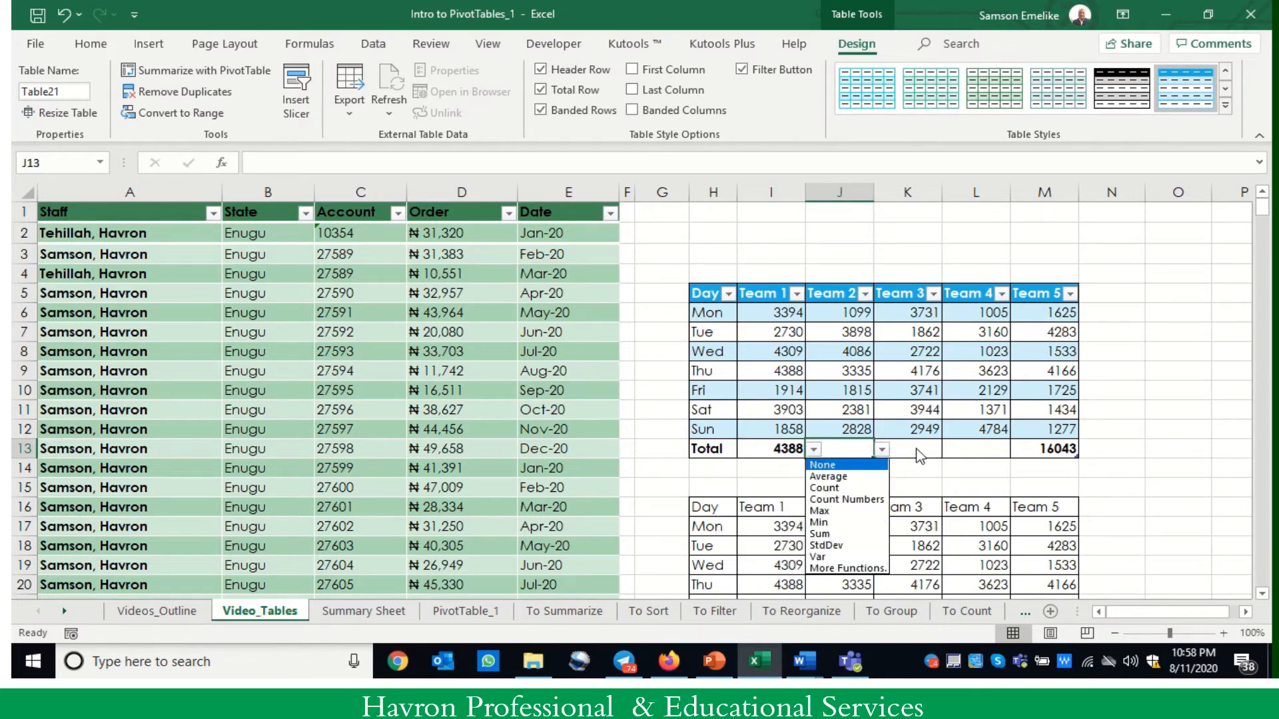
pyautogui.click(919, 444)
pyautogui.click(919, 444)
pyautogui.click(950, 450)
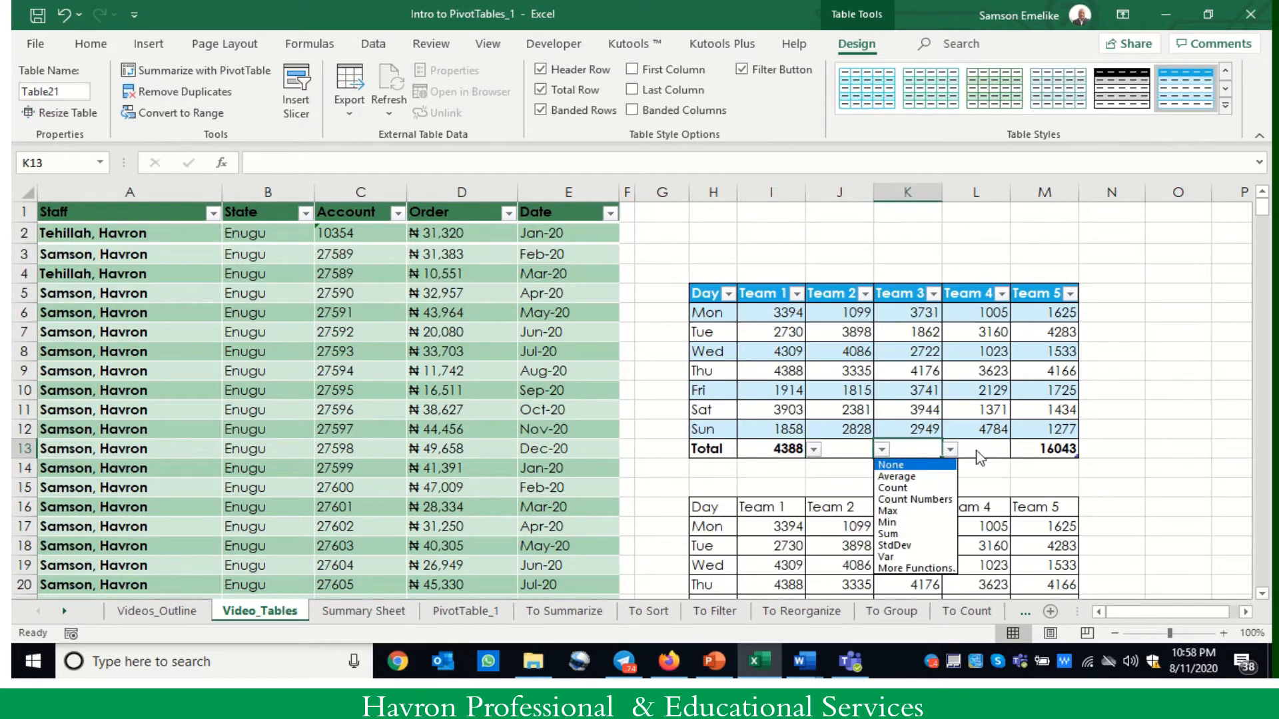
pyautogui.click(986, 448)
pyautogui.click(986, 448)
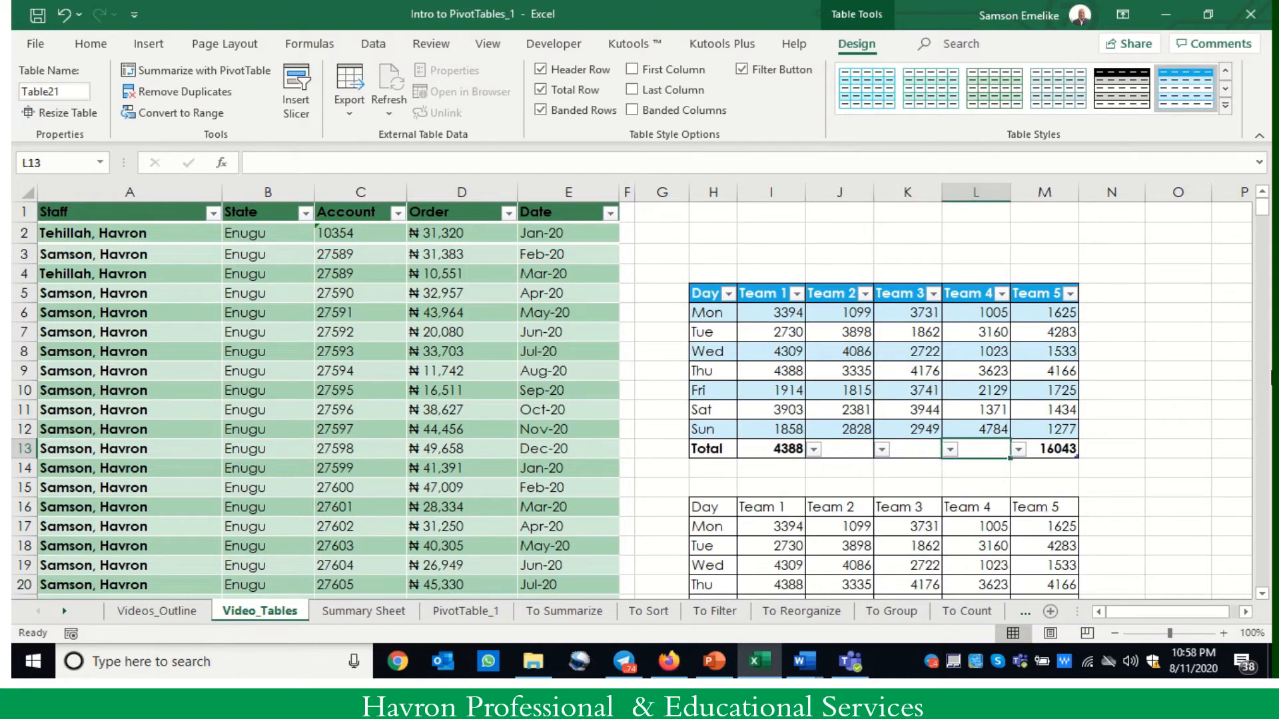
pyautogui.scroll(-2, 847, 495)
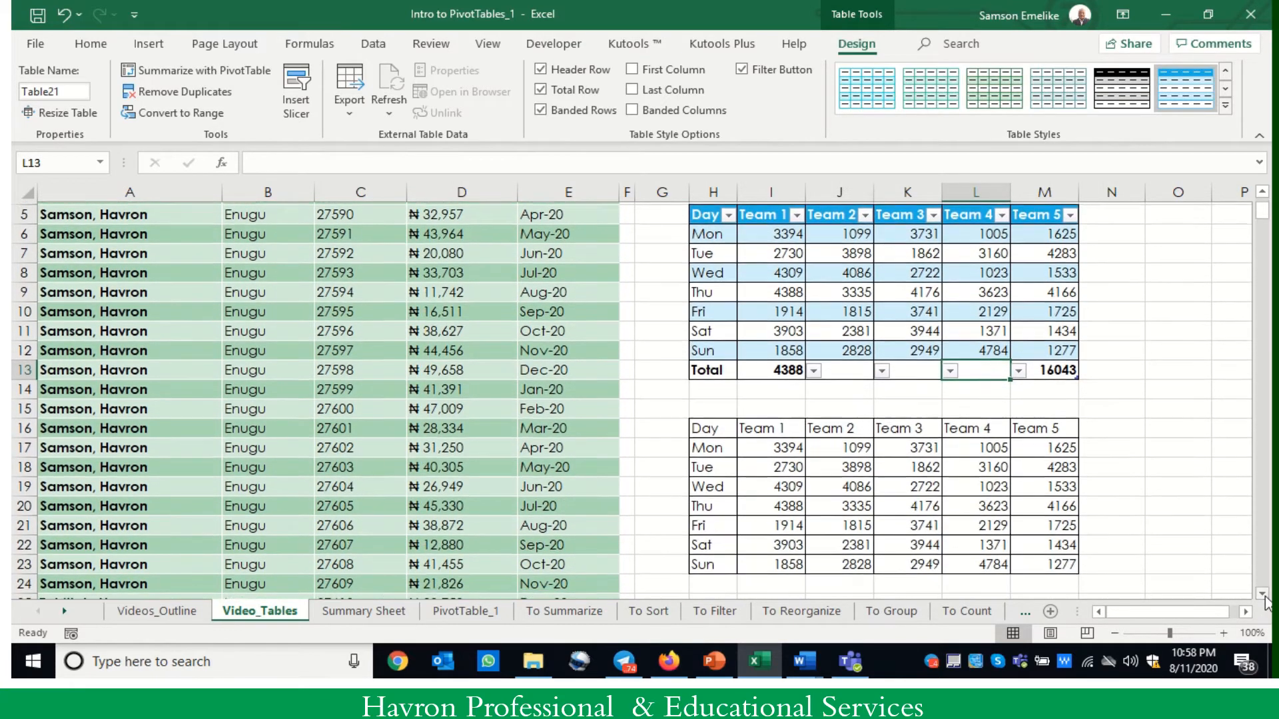
pyautogui.scroll(2, 864, 478)
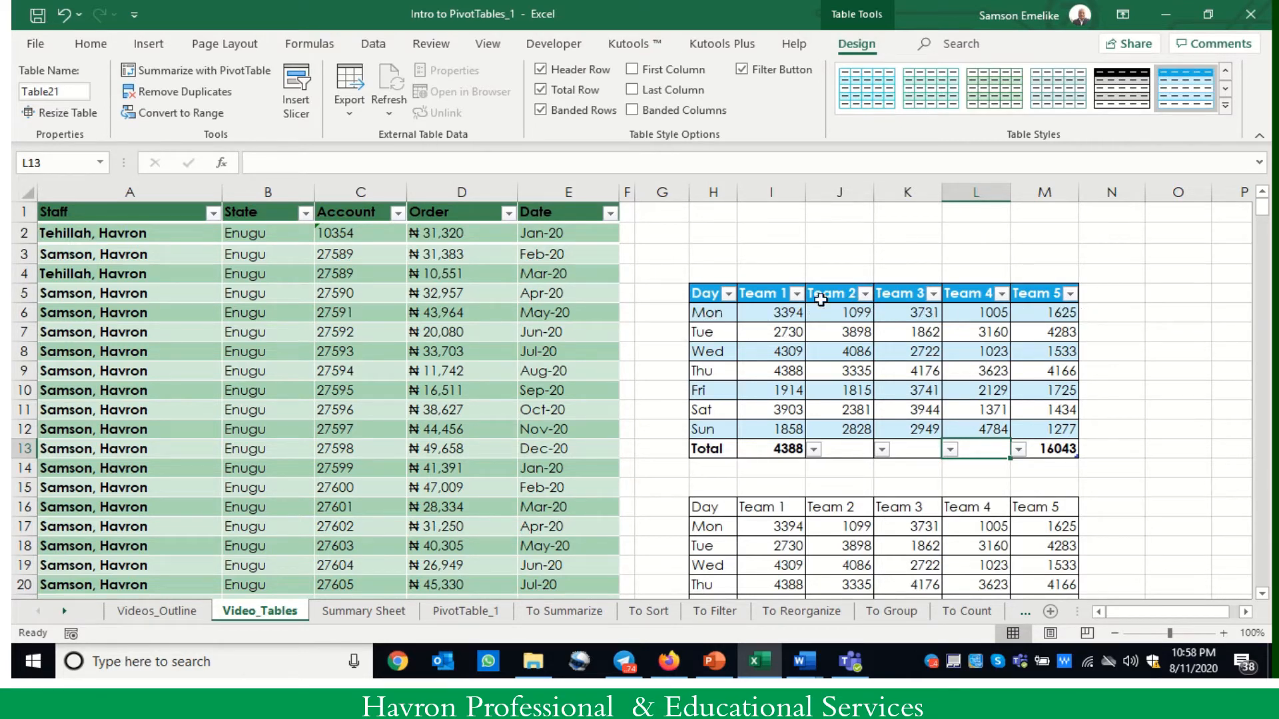
# - Replace the banded rows of the upper Day and Team table with banded columns
pyautogui.click(841, 391)
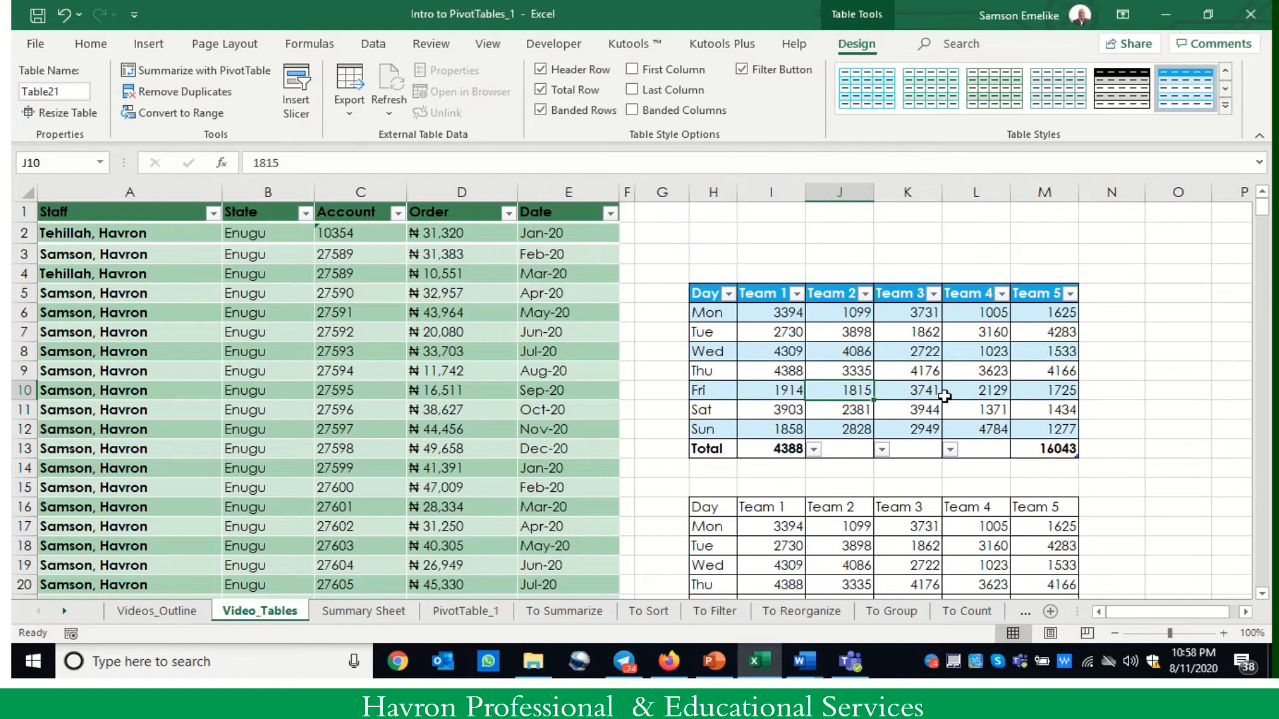
pyautogui.click(543, 113)
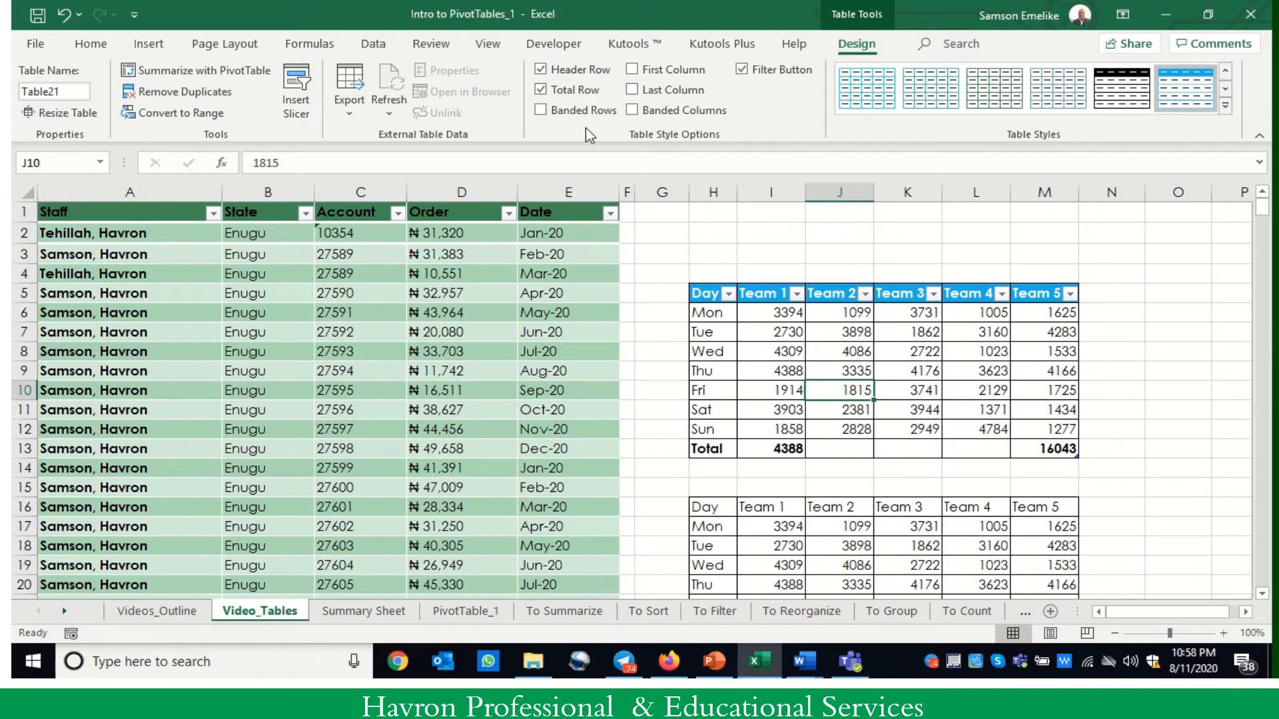
pyautogui.click(542, 110)
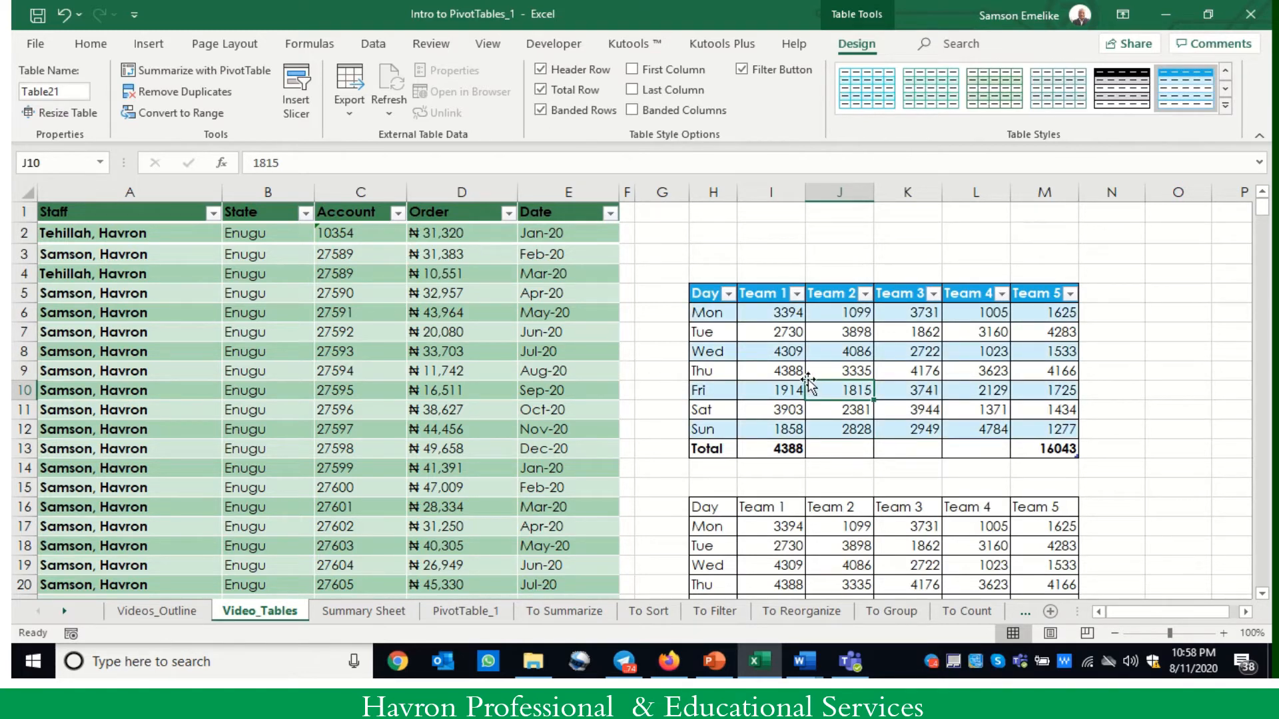
pyautogui.click(632, 109)
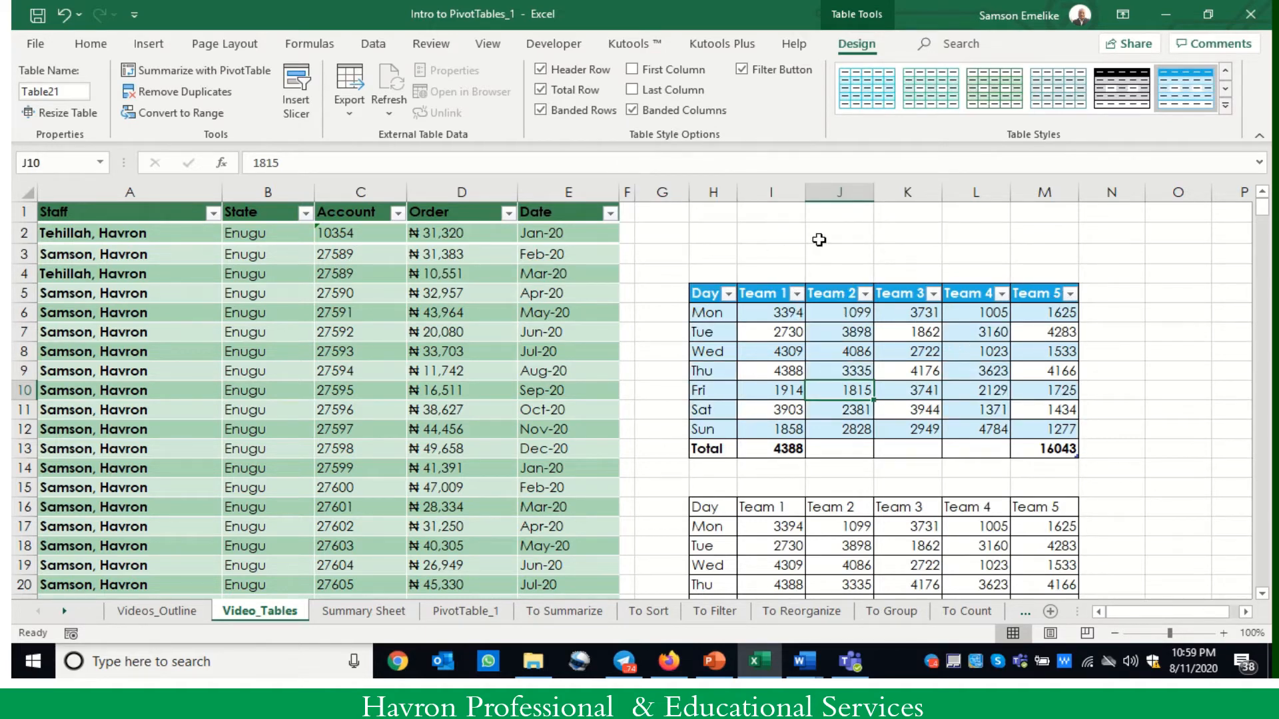
pyautogui.click(541, 111)
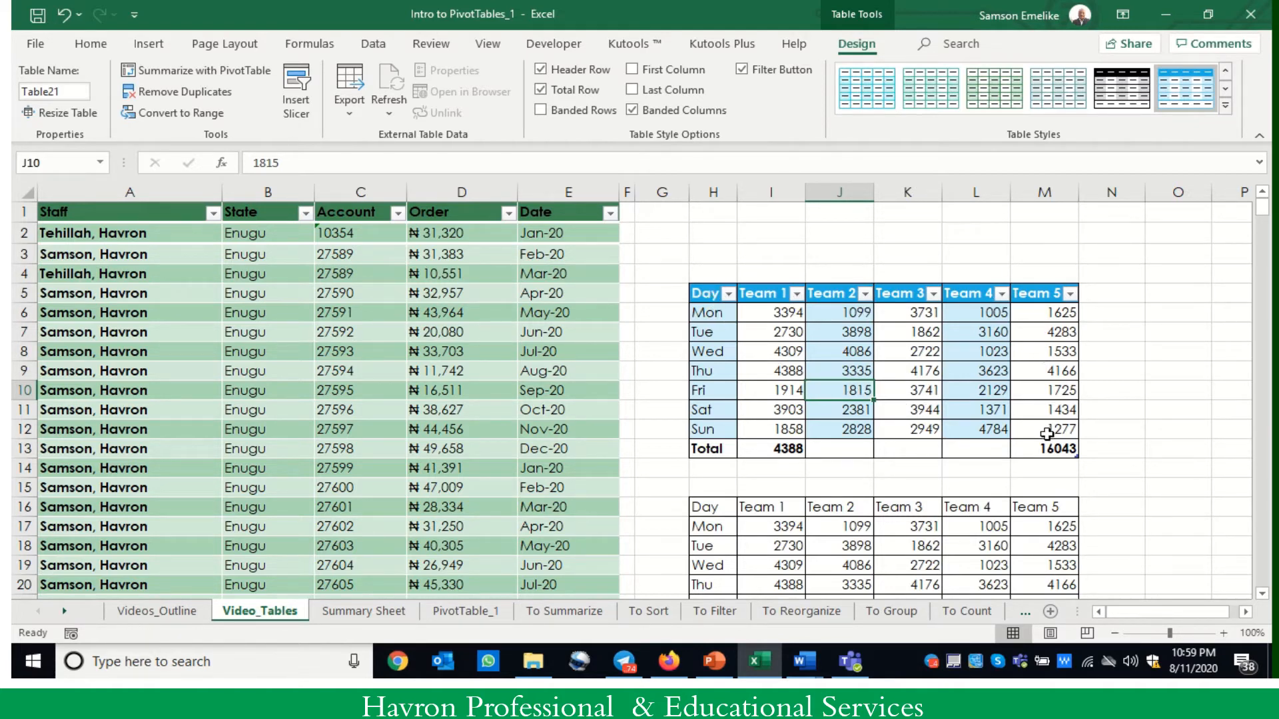
# - Rename the upper Day and Team table as Havron_Table
pyautogui.click(707, 294)
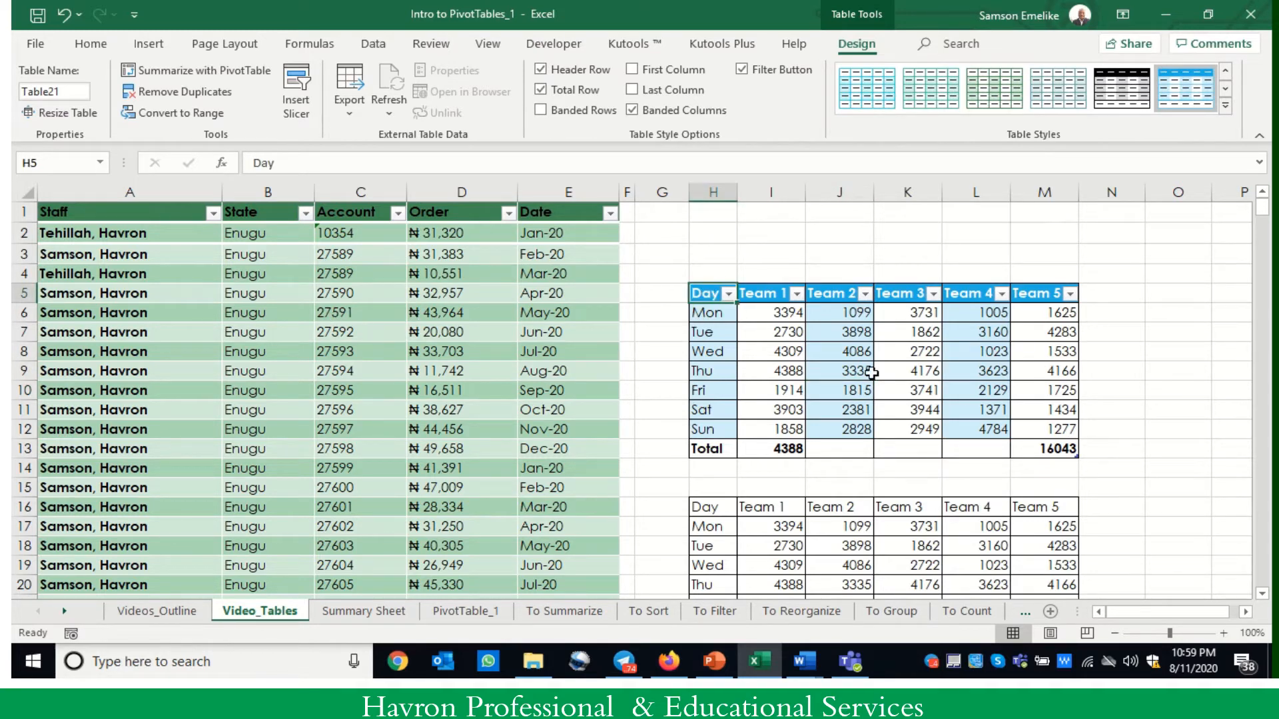
pyautogui.click(1061, 450)
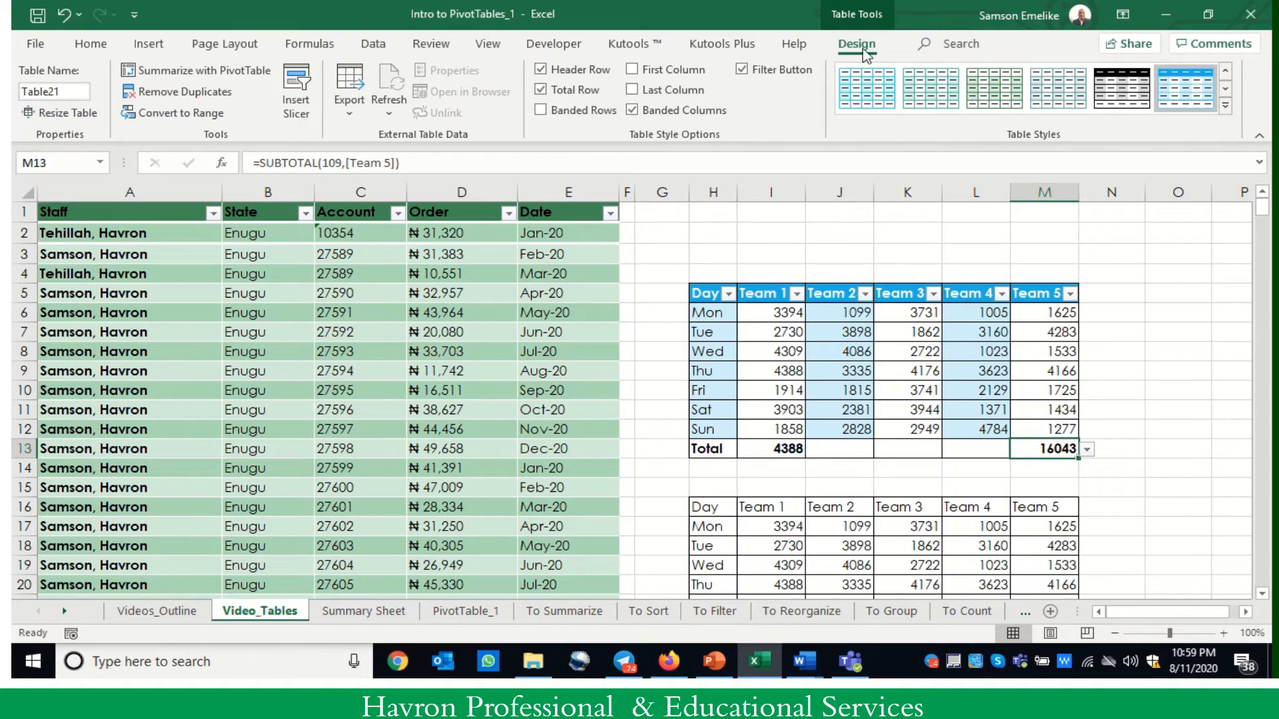
pyautogui.click(915, 334)
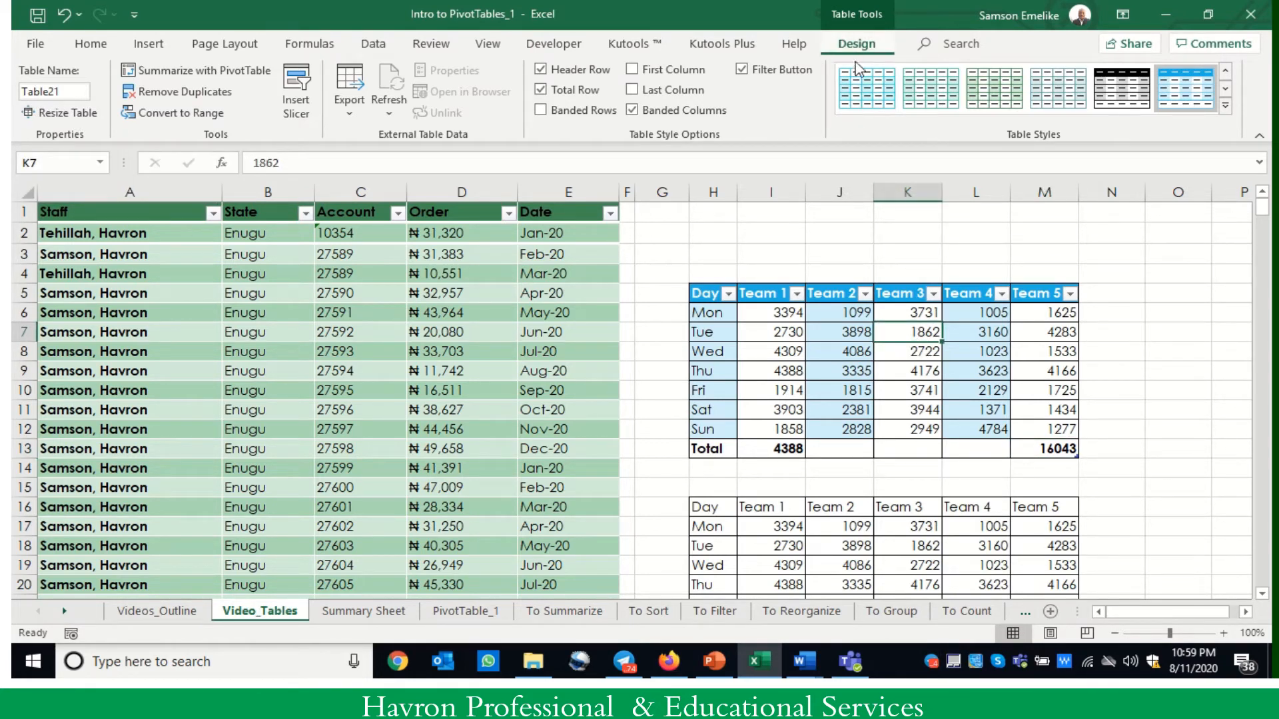
pyautogui.click(66, 91)
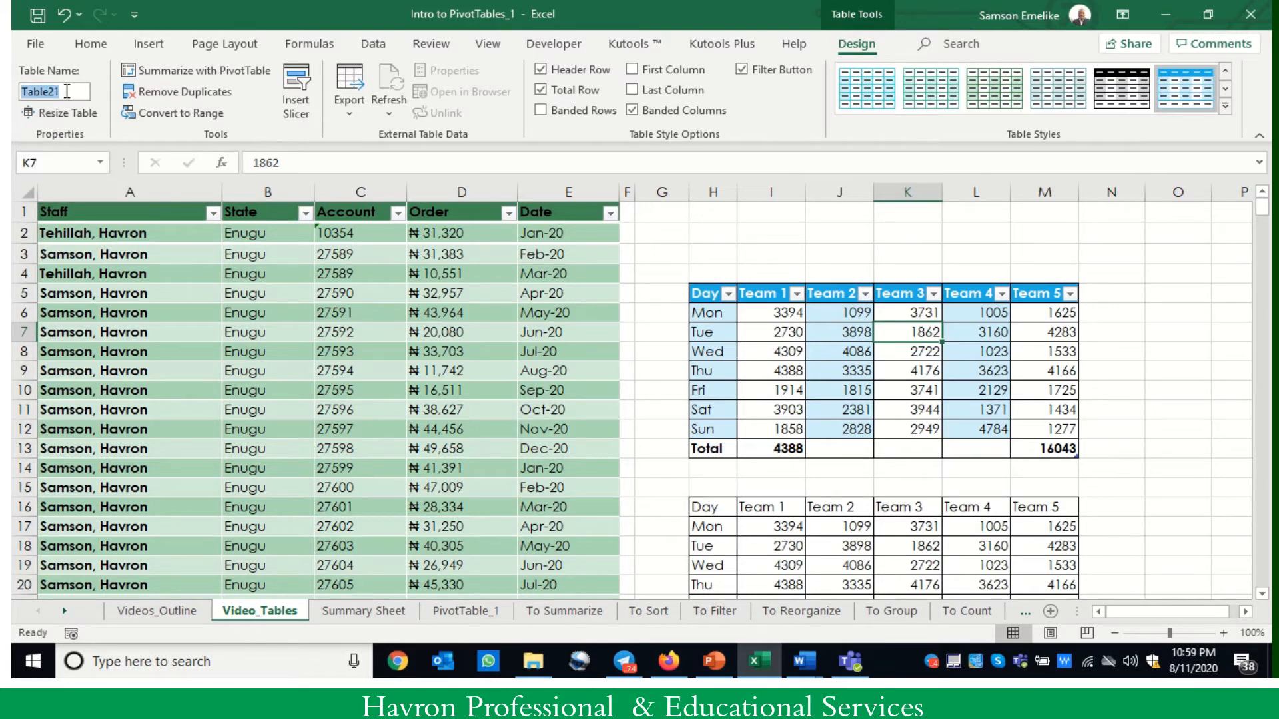
pyautogui.write('Havron_Table')
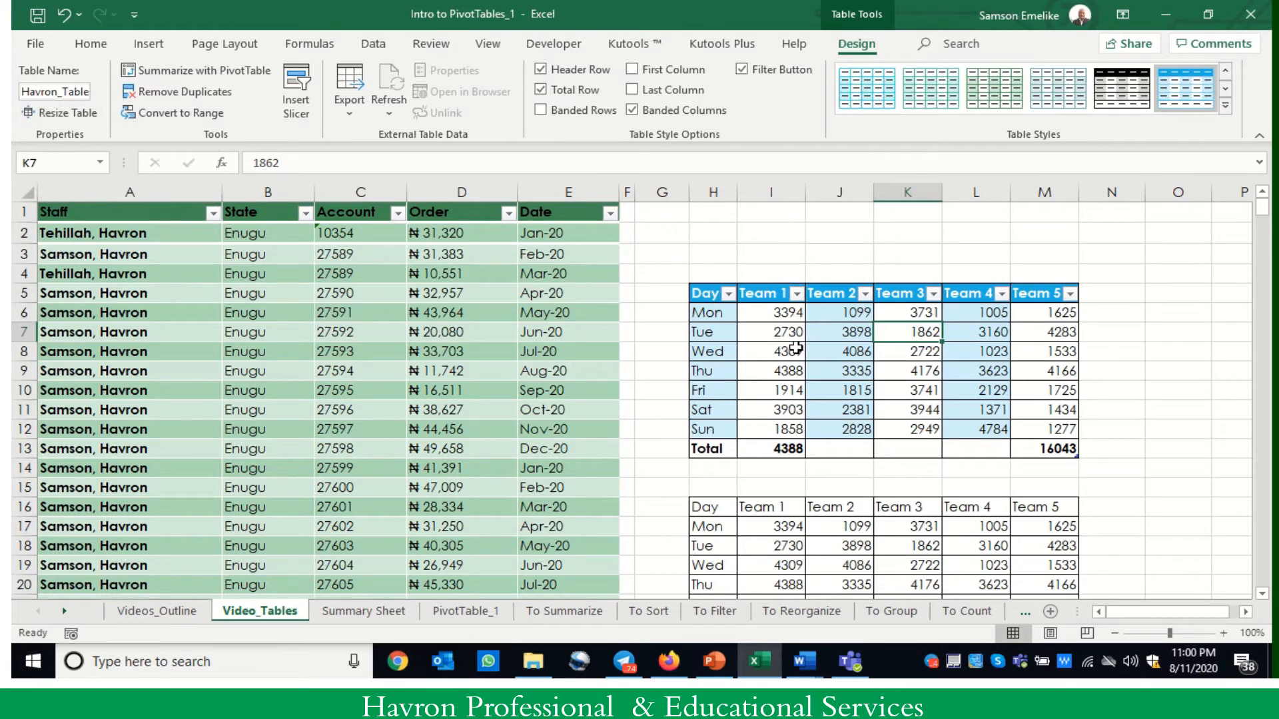
pyautogui.click(840, 370)
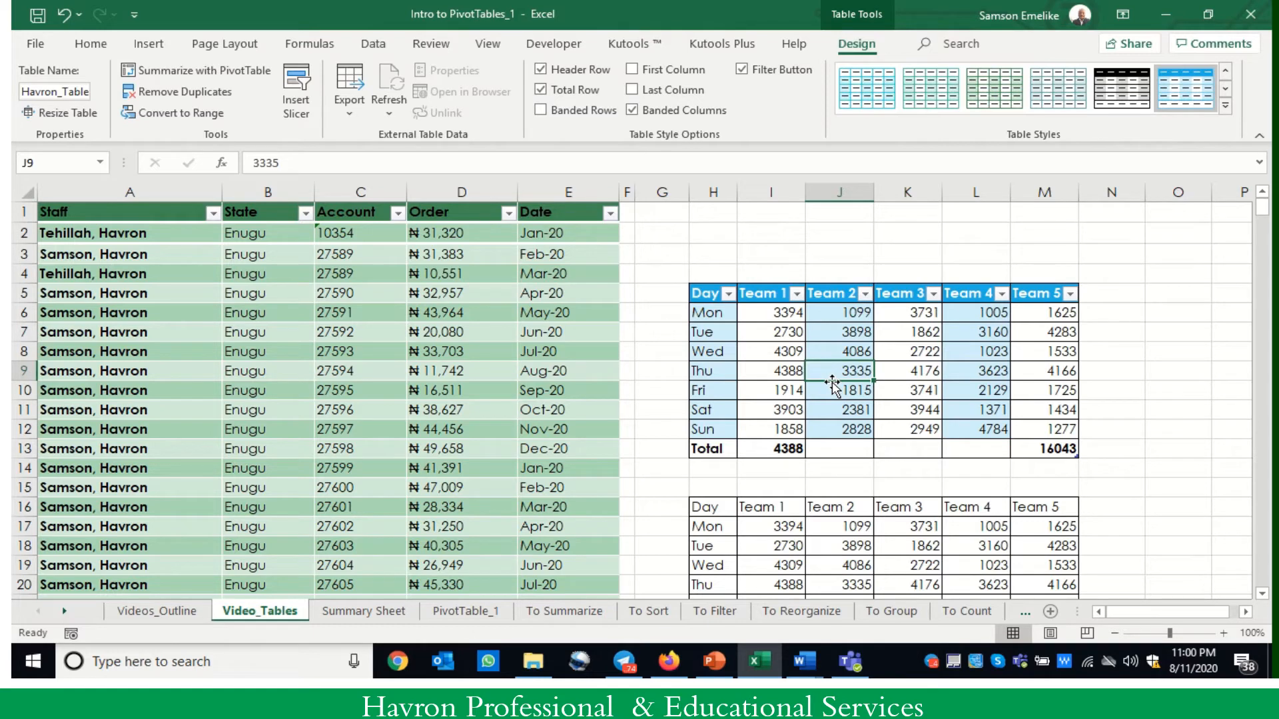
pyautogui.click(704, 294)
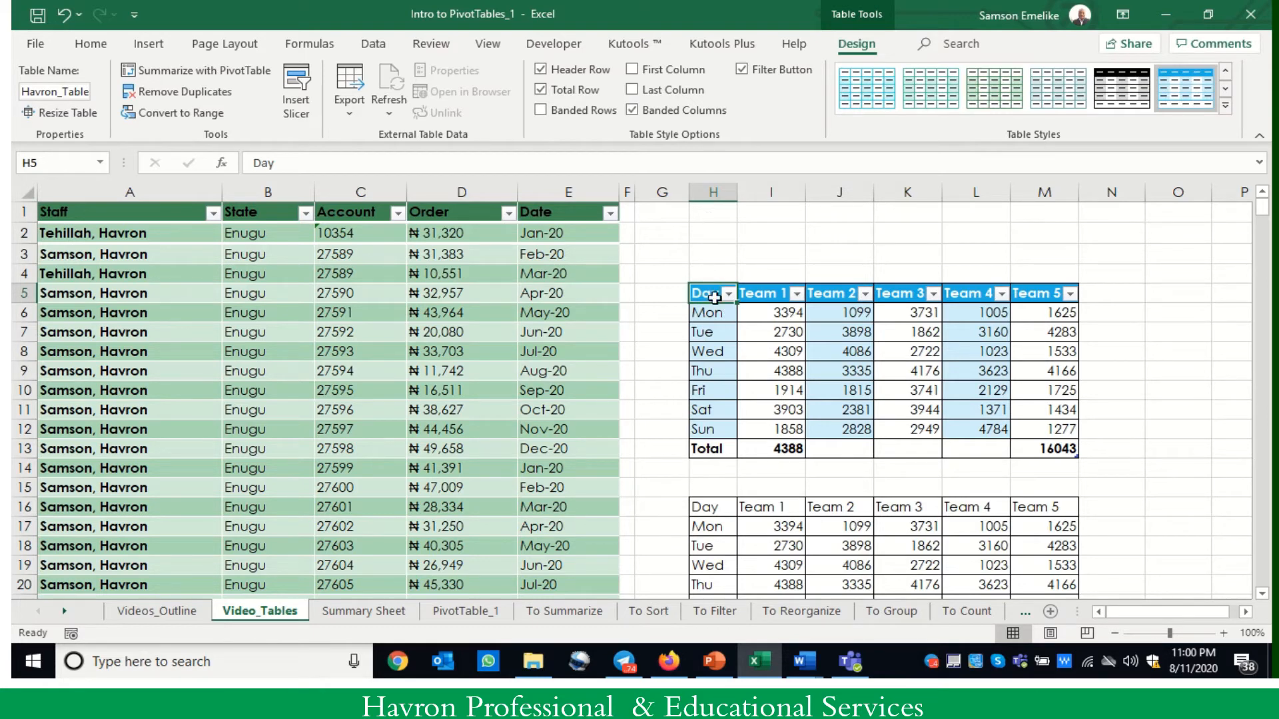
pyautogui.click(1062, 449)
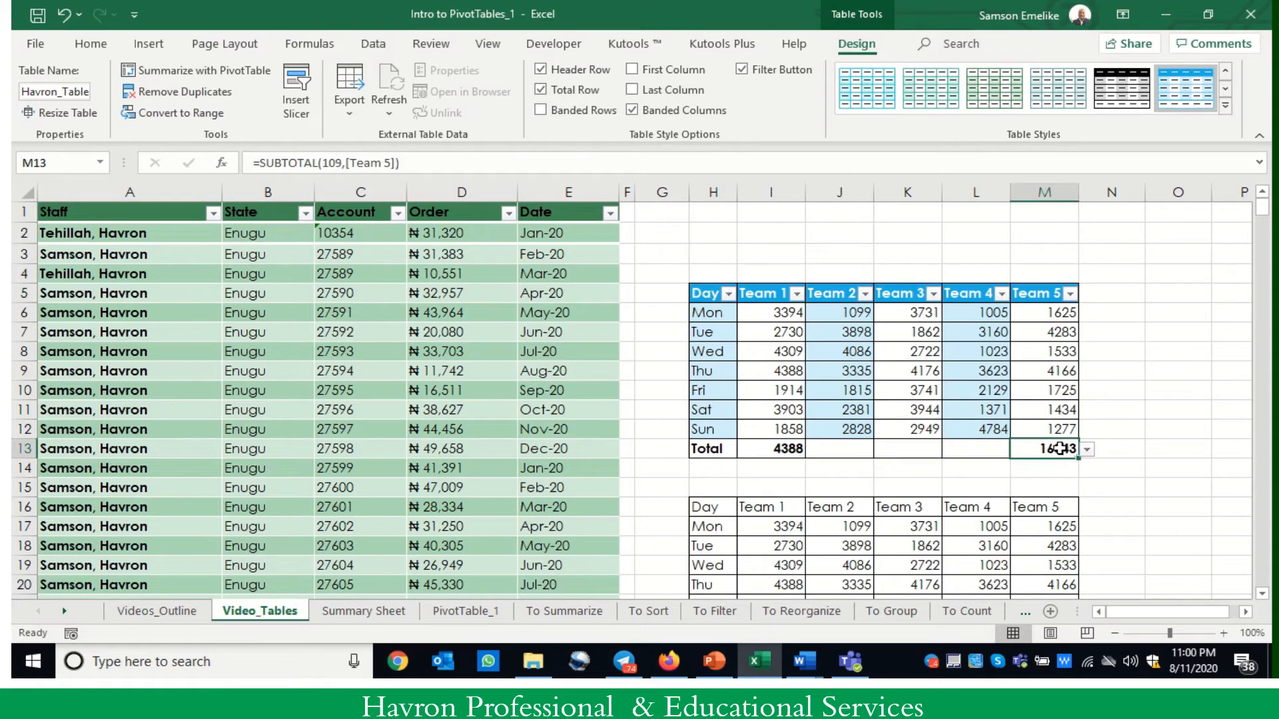
pyautogui.click(721, 461)
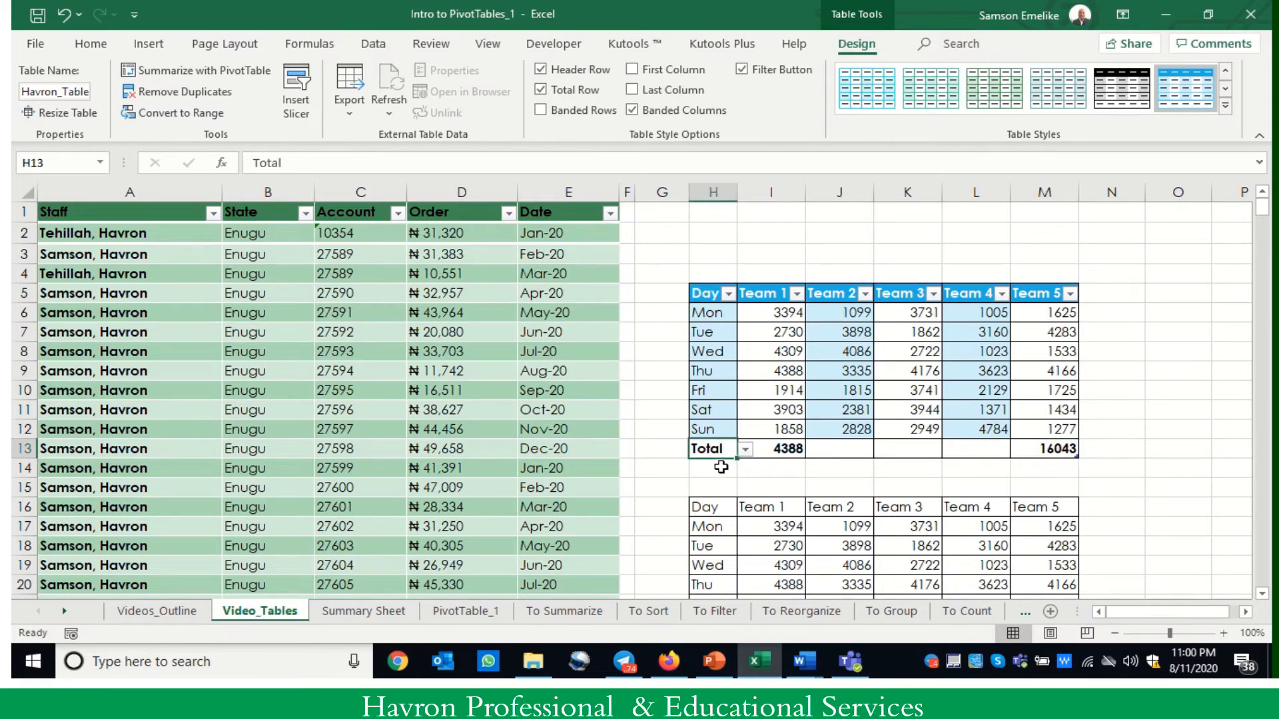
# - Try to extend the table by entering "fre" in the cell directly below the total row, and clear that entry
pyautogui.click(720, 466)
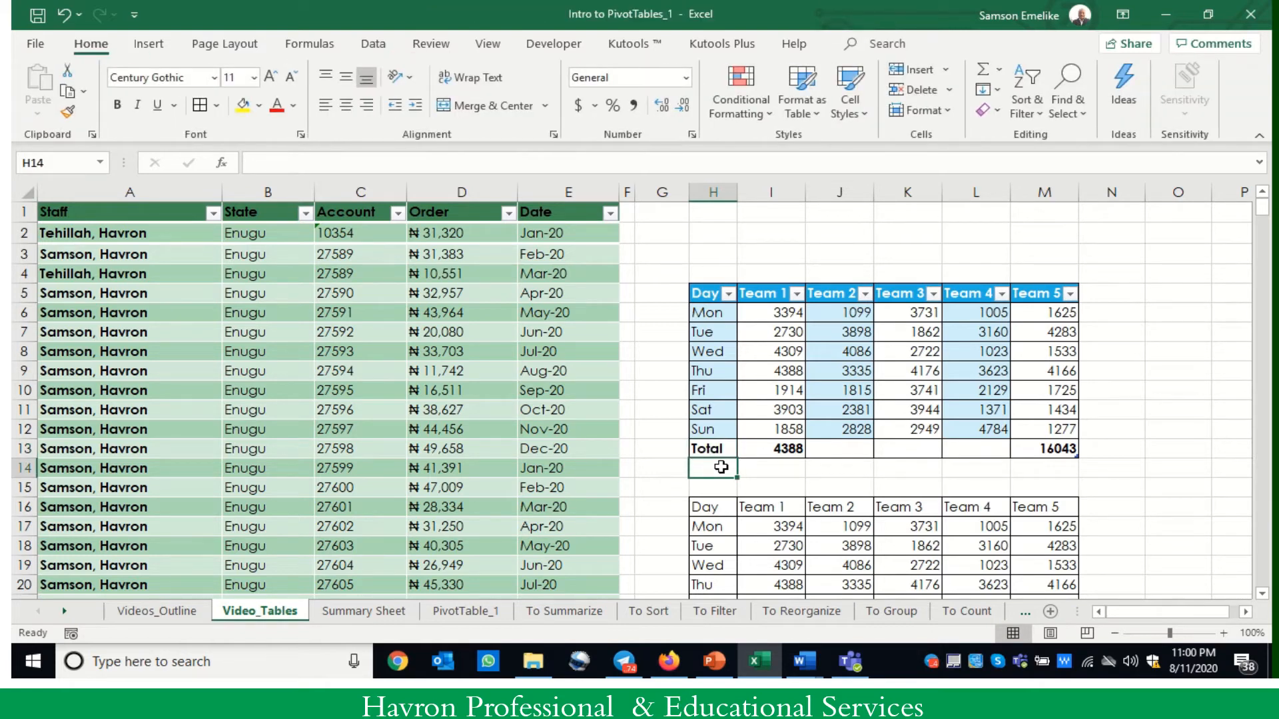
pyautogui.write('fre')
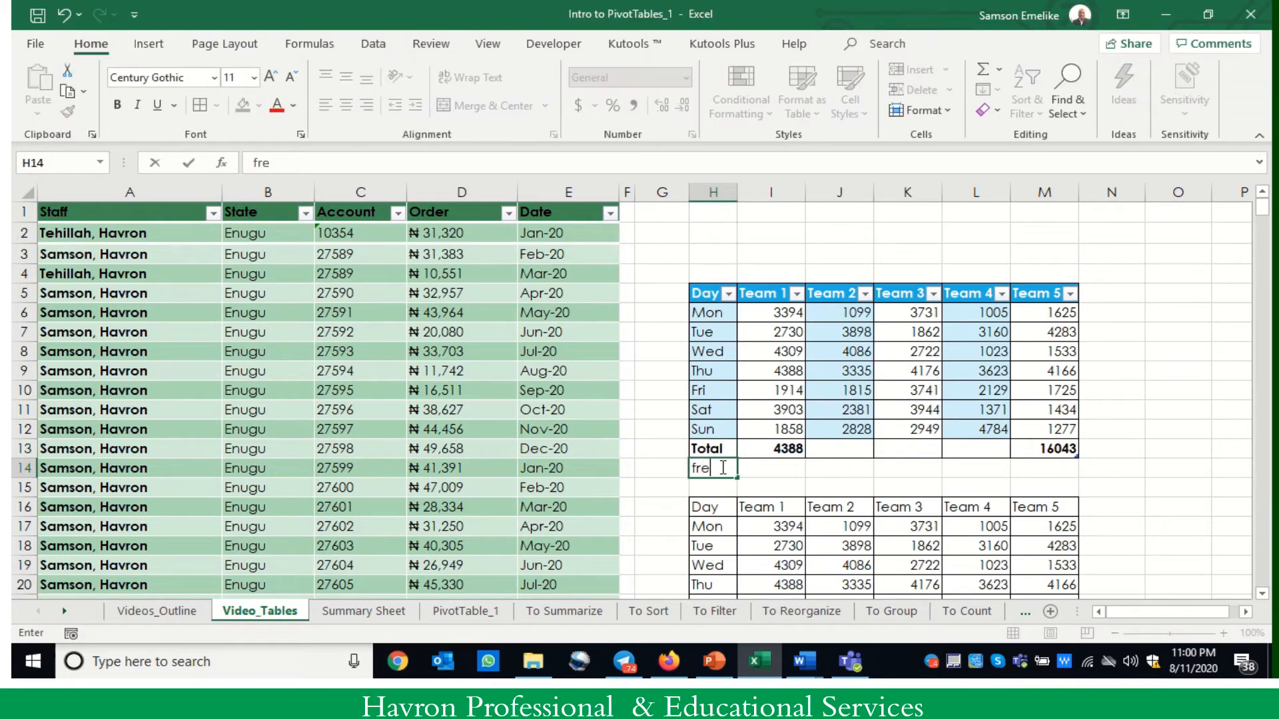
pyautogui.press('Tab')
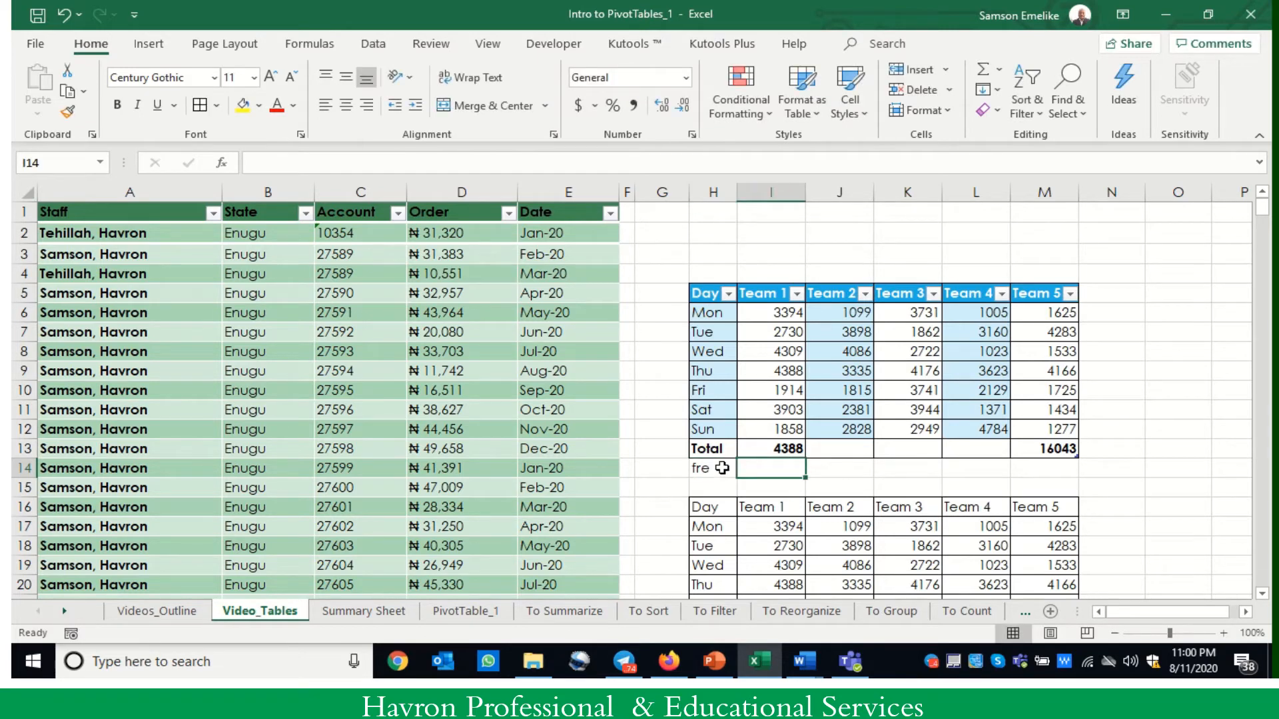
pyautogui.click(722, 467)
pyautogui.press('Delete')
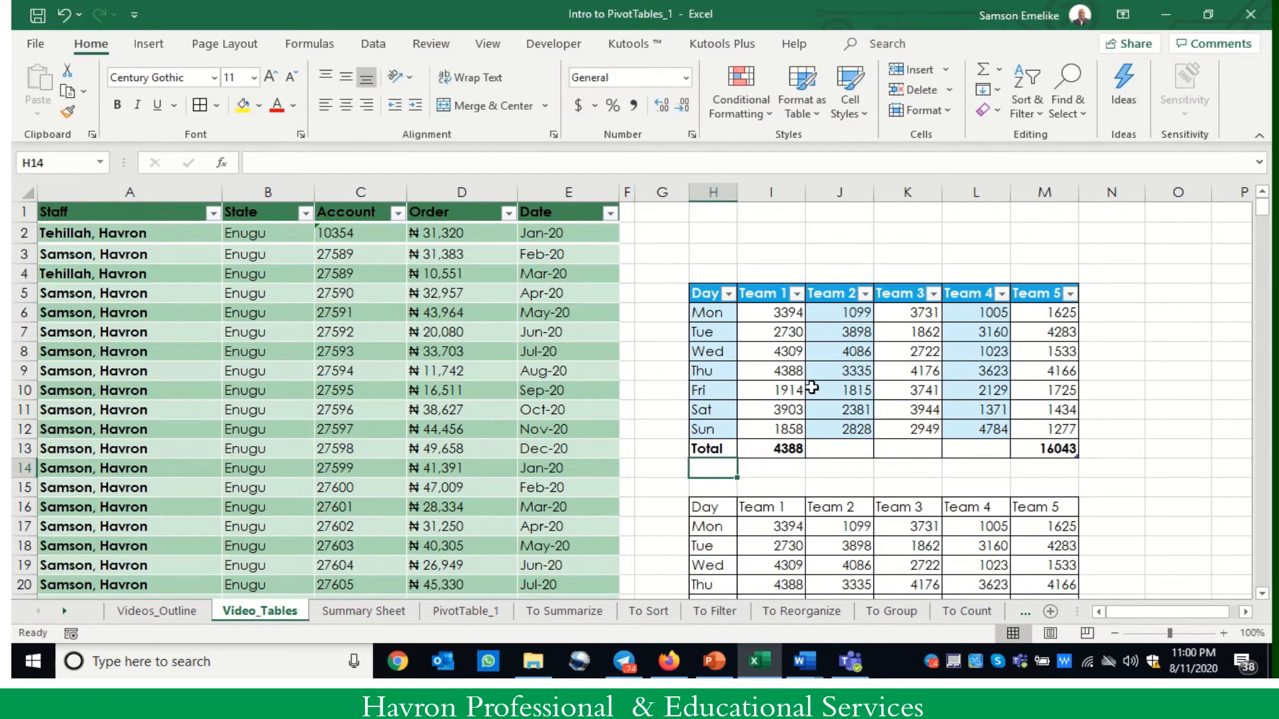
# - Remove the total row from the upper Day and Team table
pyautogui.click(829, 372)
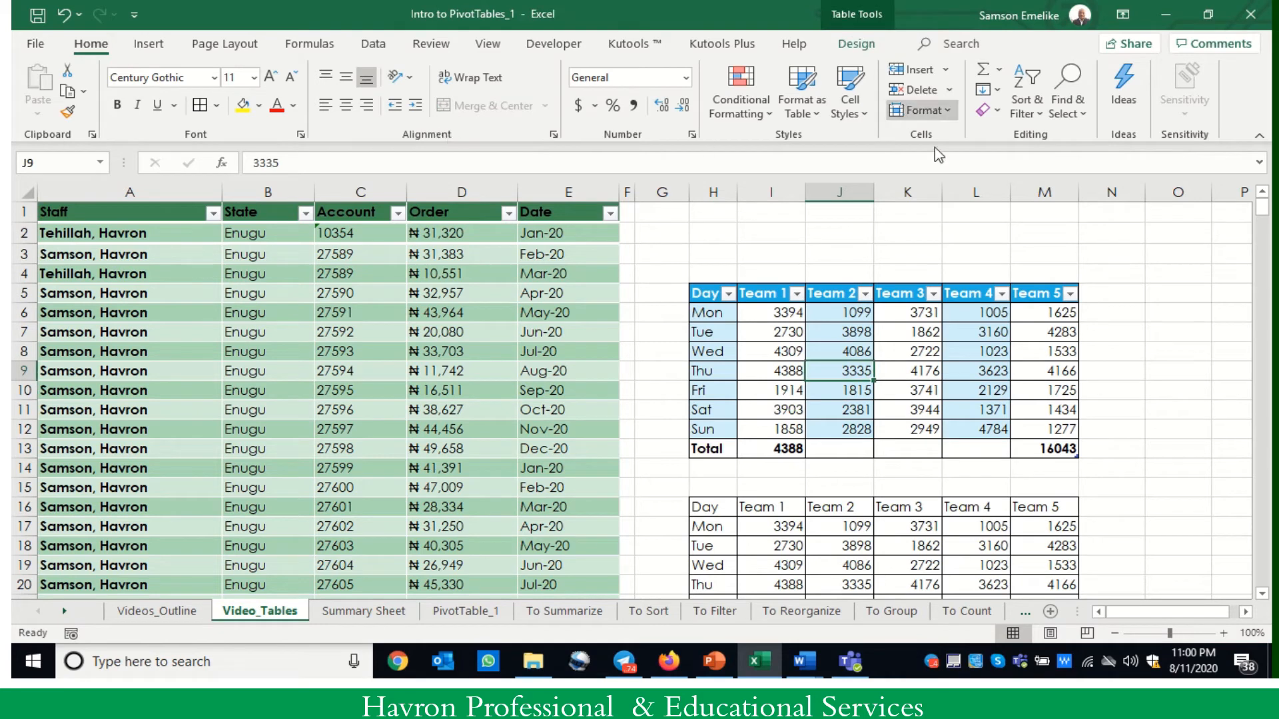
pyautogui.click(858, 44)
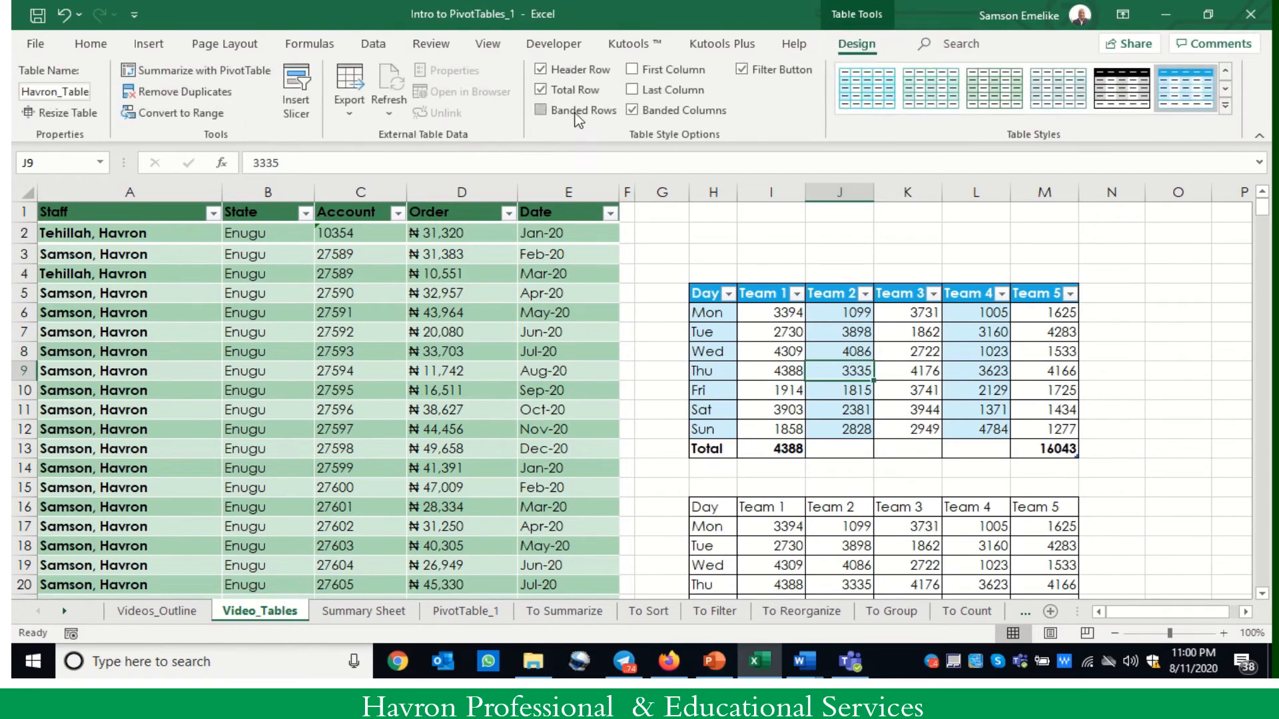
pyautogui.click(540, 89)
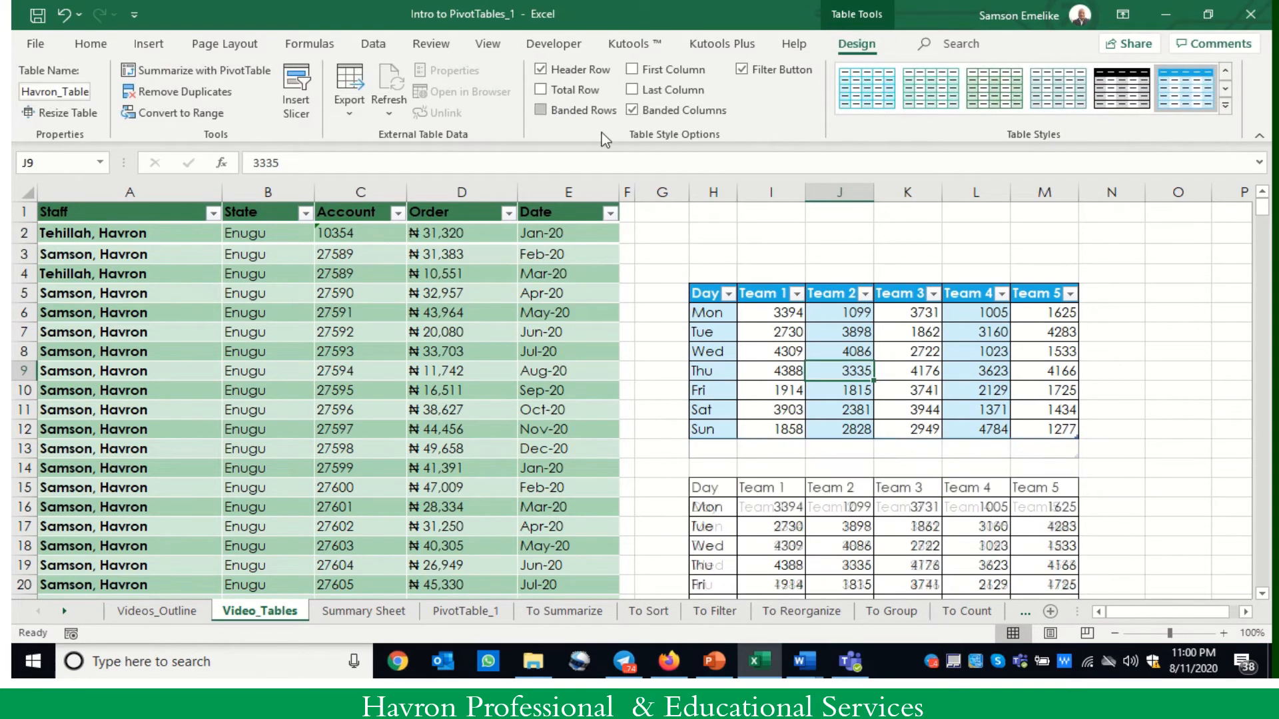
# - Add a row labelled Wed to the table directly below the Sun row
pyautogui.click(716, 444)
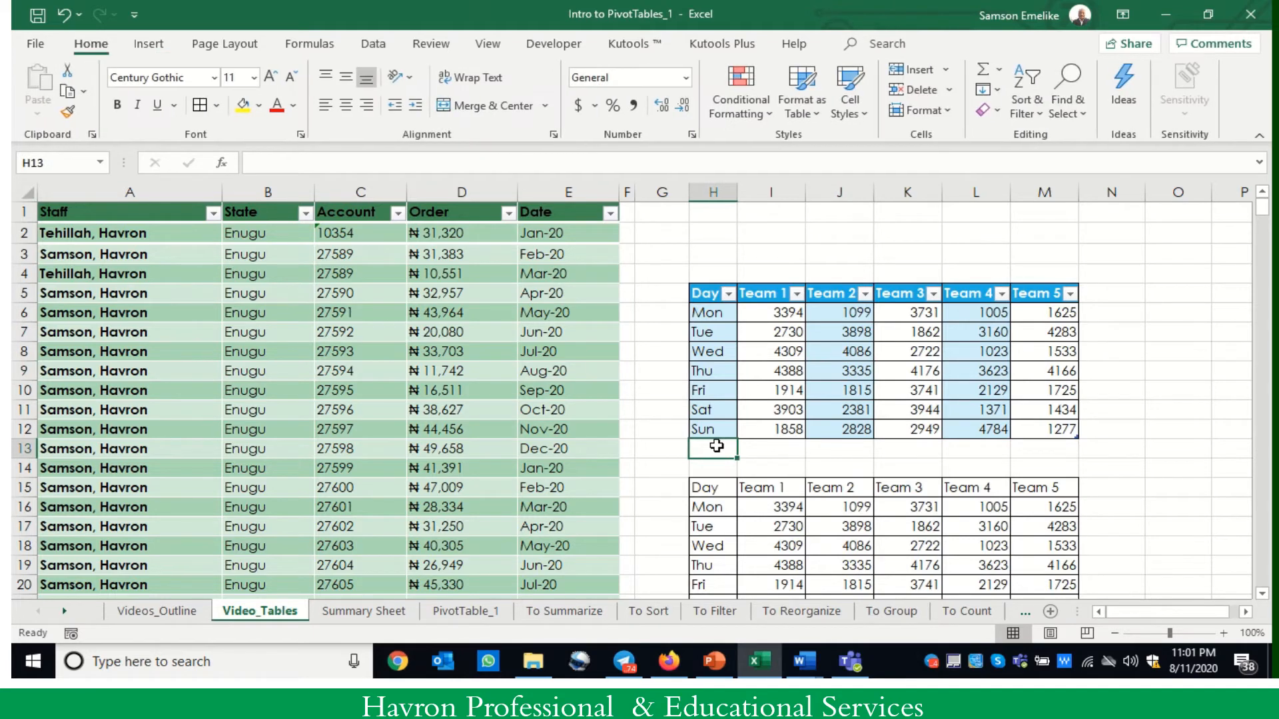
pyautogui.write('Wed')
pyautogui.press('Tab')
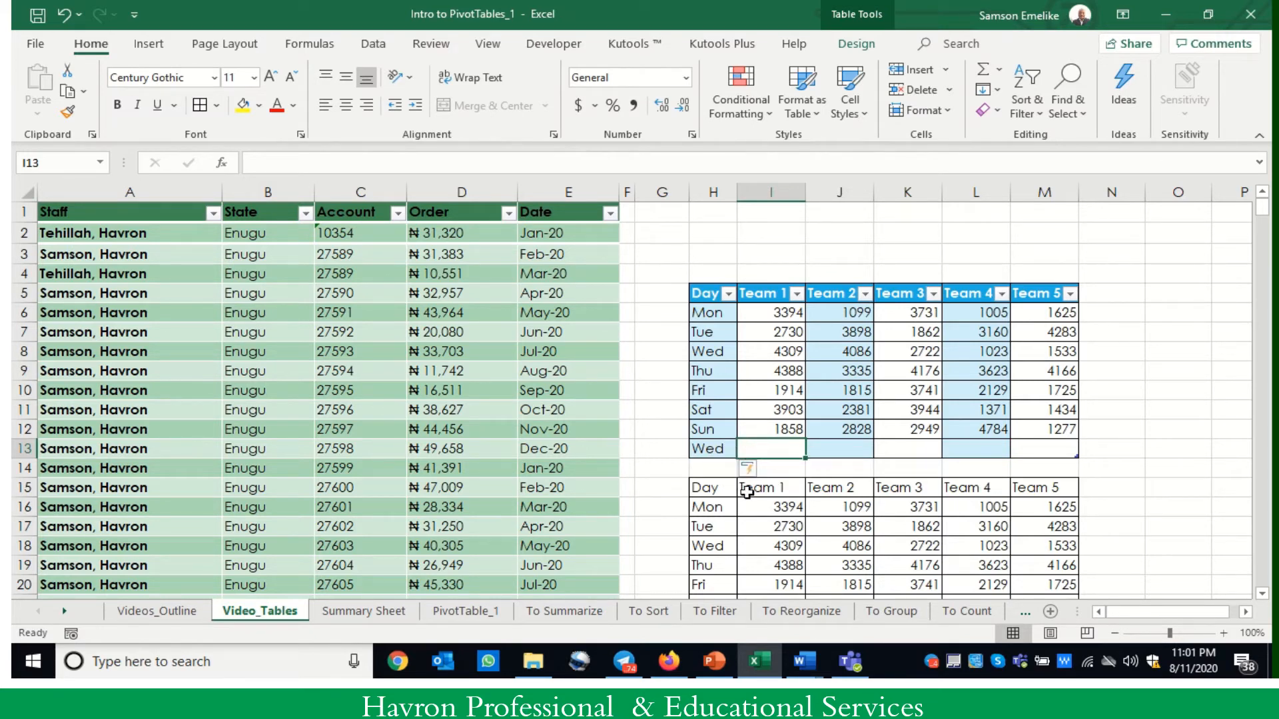
# - Add a column headed Total to the table directly after Team 5
pyautogui.click(1032, 293)
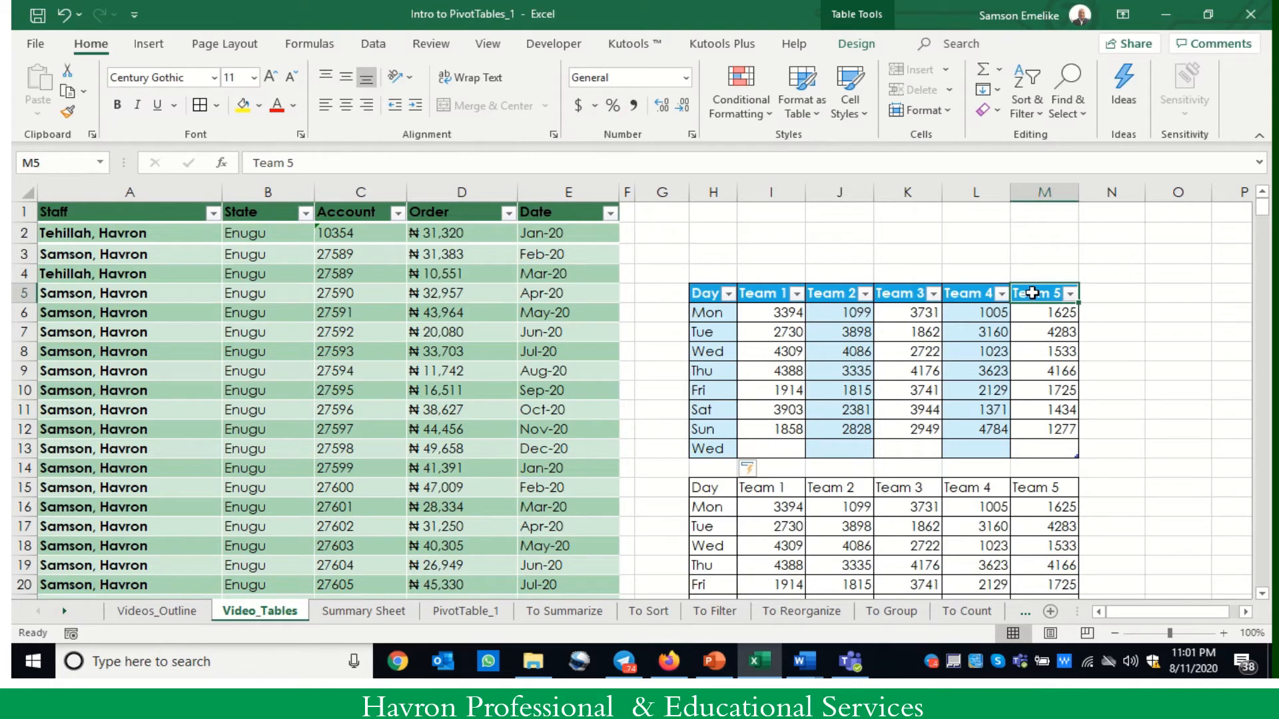
pyautogui.press('Tab')
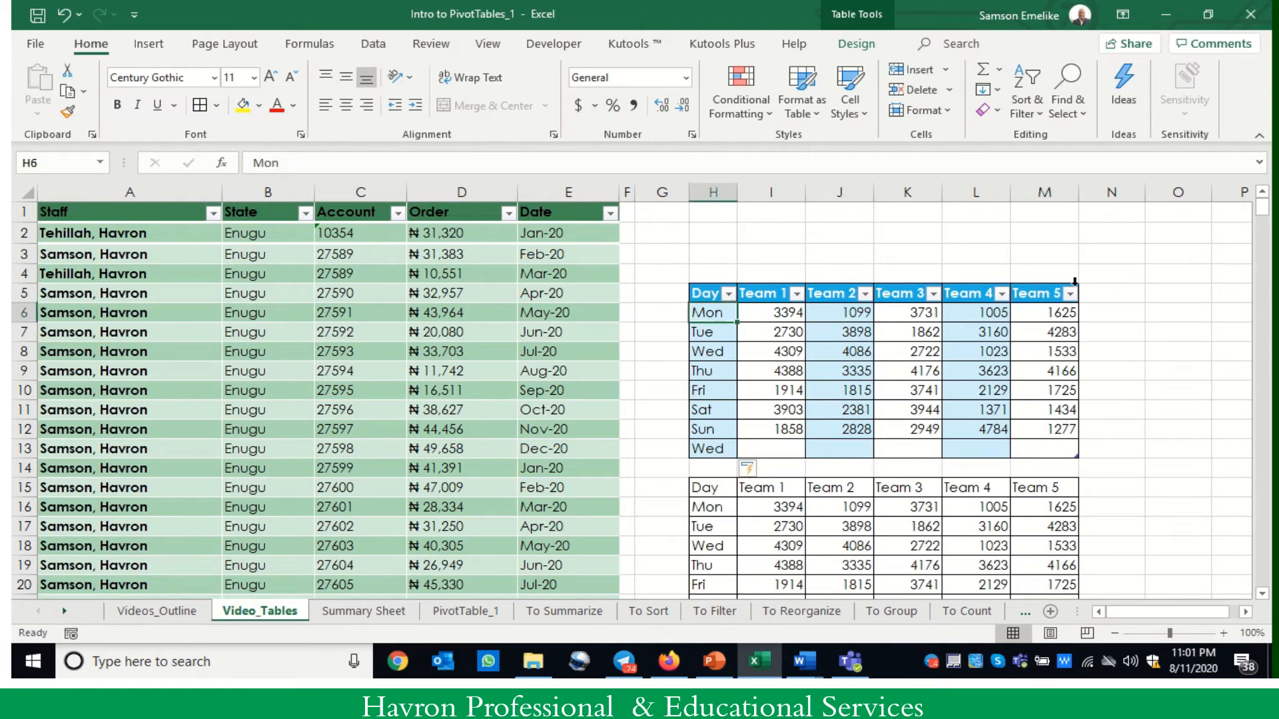
pyautogui.click(1098, 291)
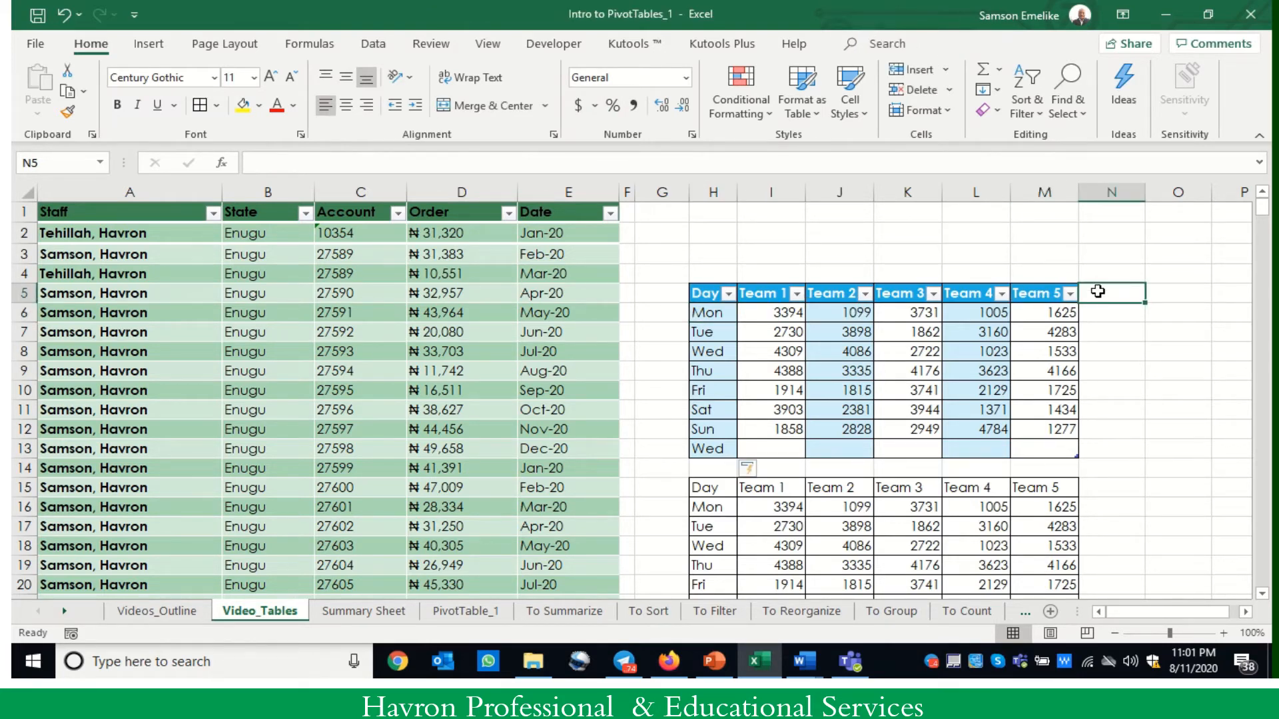
pyautogui.write('Tota')
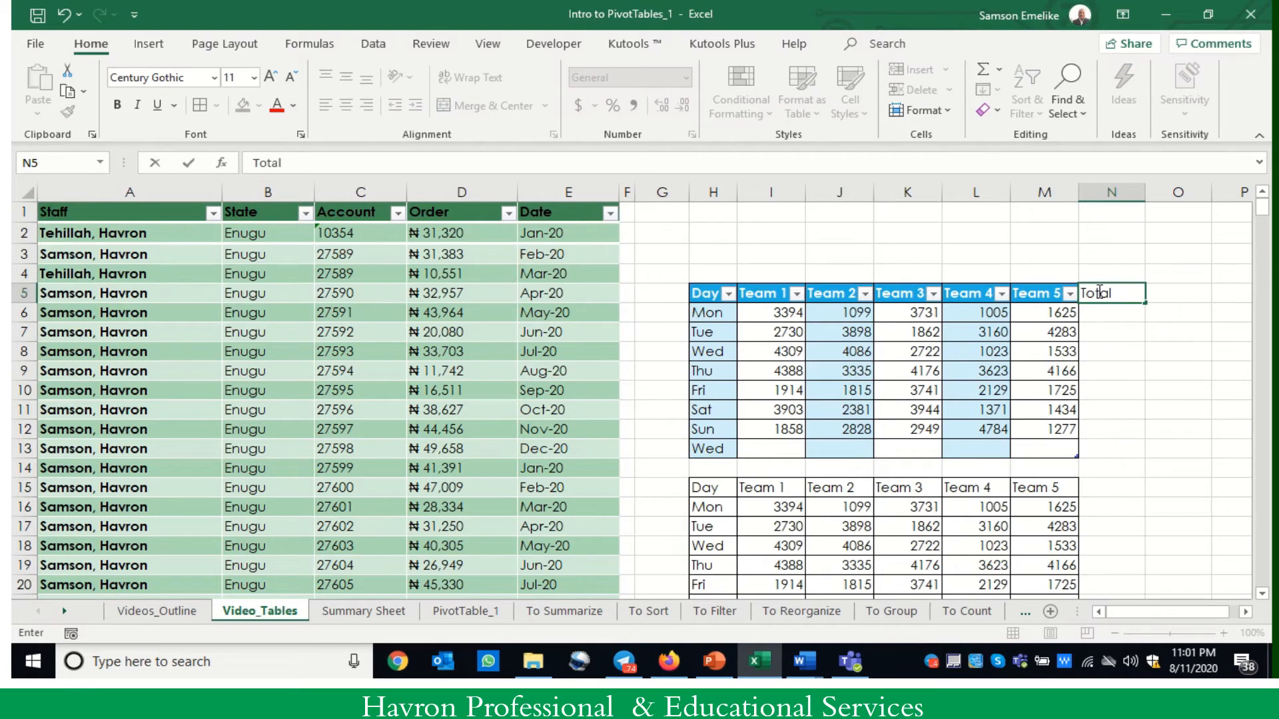
pyautogui.write('l')
pyautogui.press('Return')
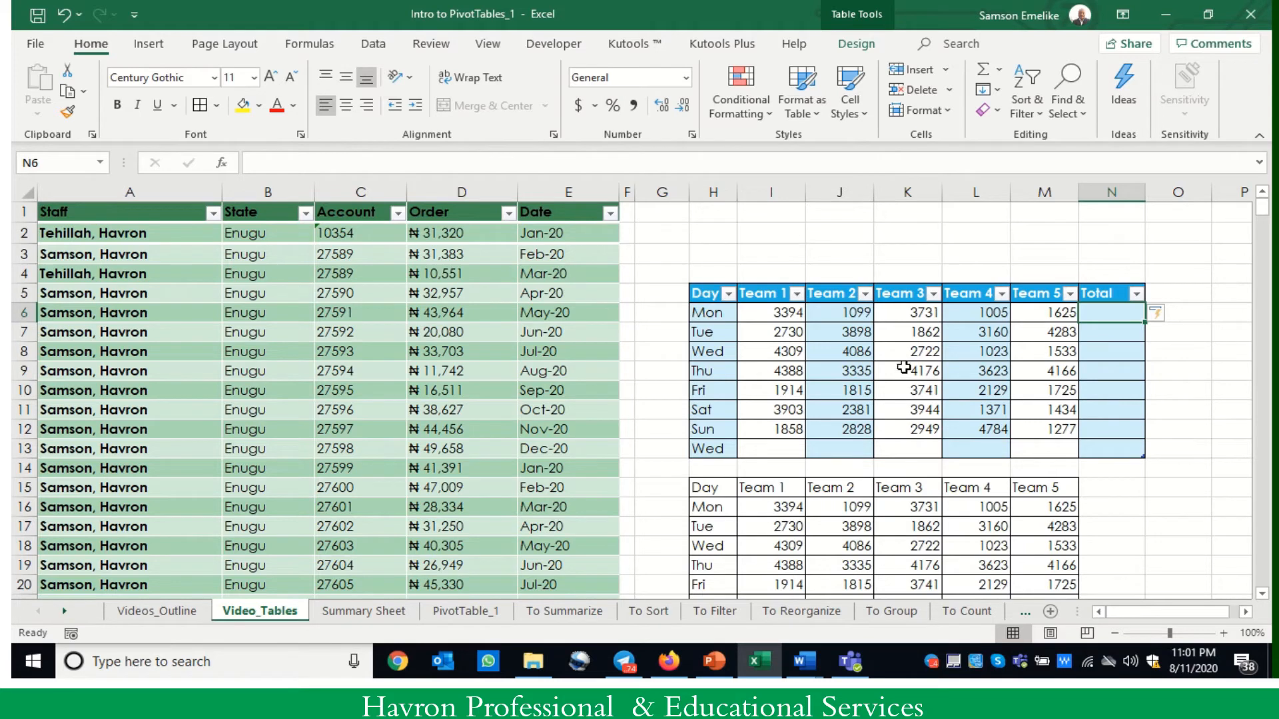
# - Fill the Total column with a SUM formula that adds Team 1 through Team 5 of each row
pyautogui.click(857, 44)
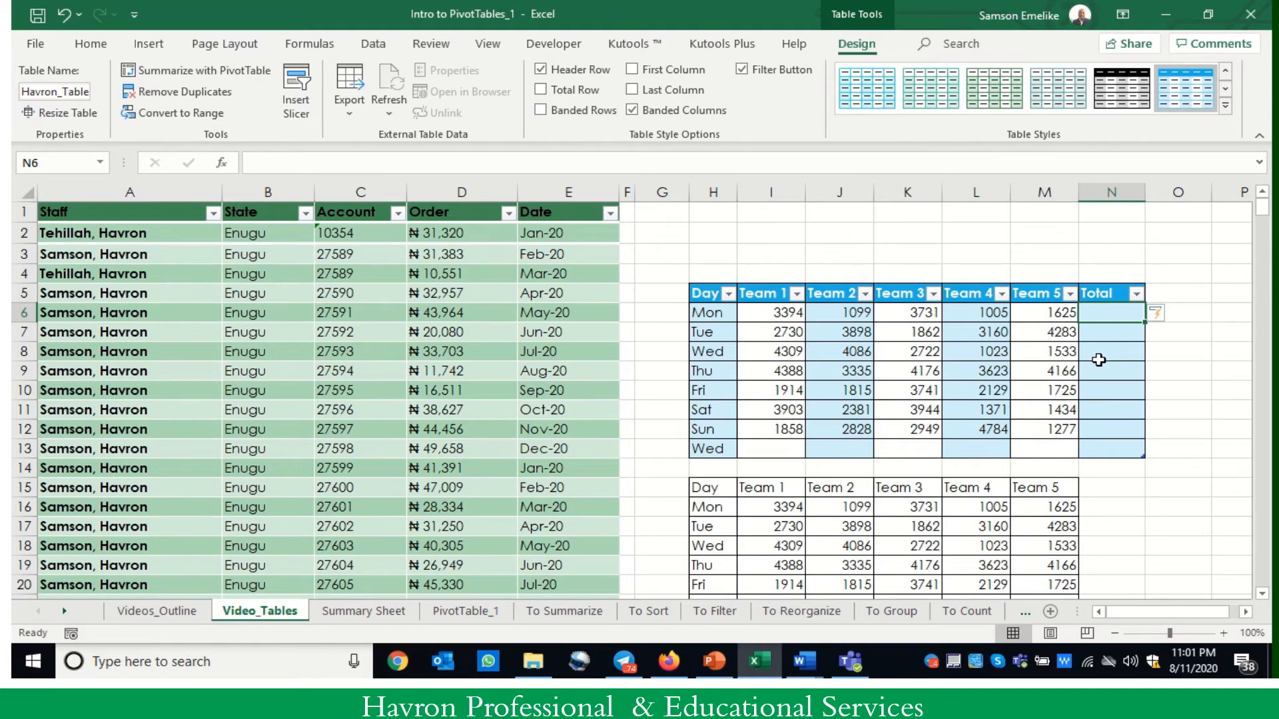
pyautogui.write('=')
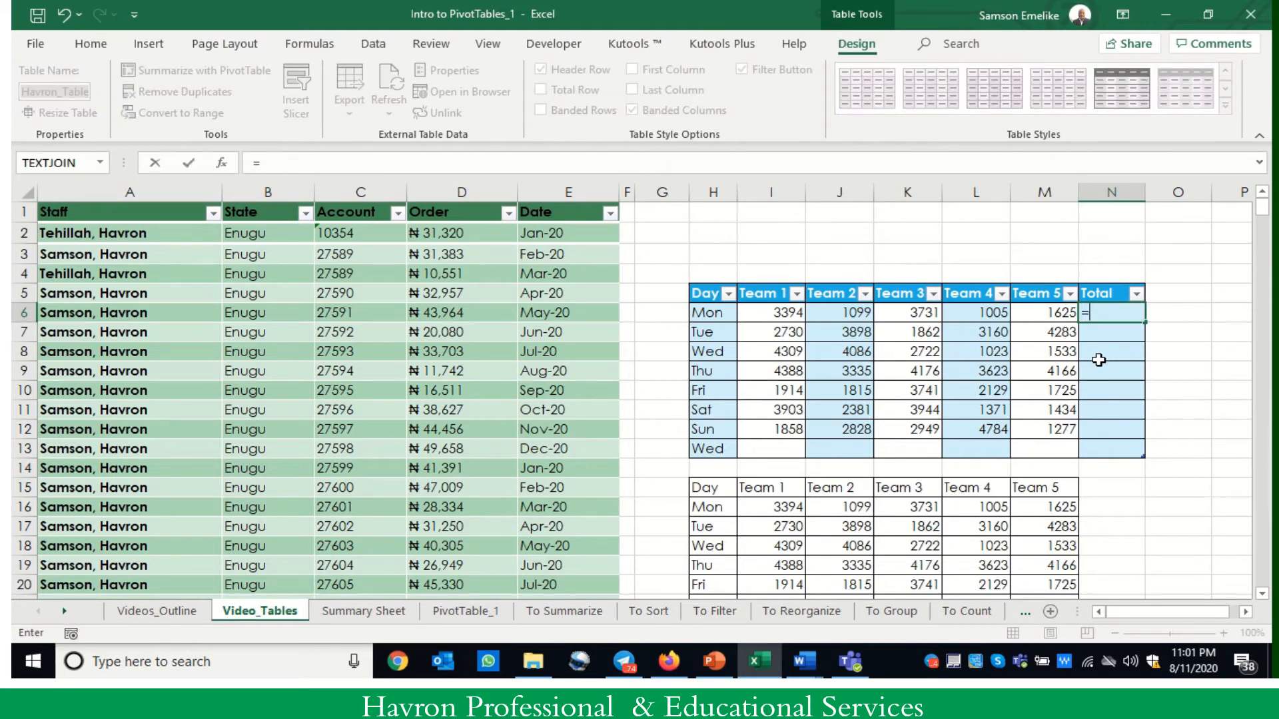
pyautogui.write('sum')
pyautogui.press('Tab')
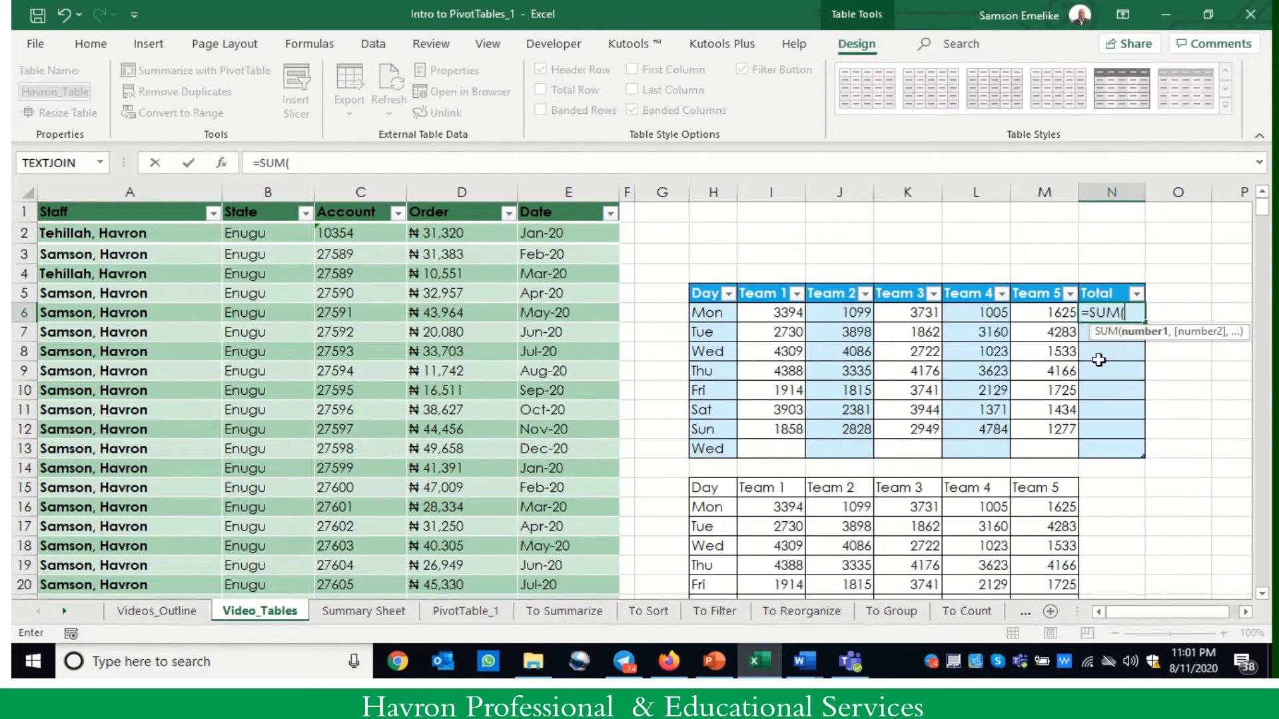
pyautogui.moveTo(779, 312); pyautogui.dragTo(1049, 310)
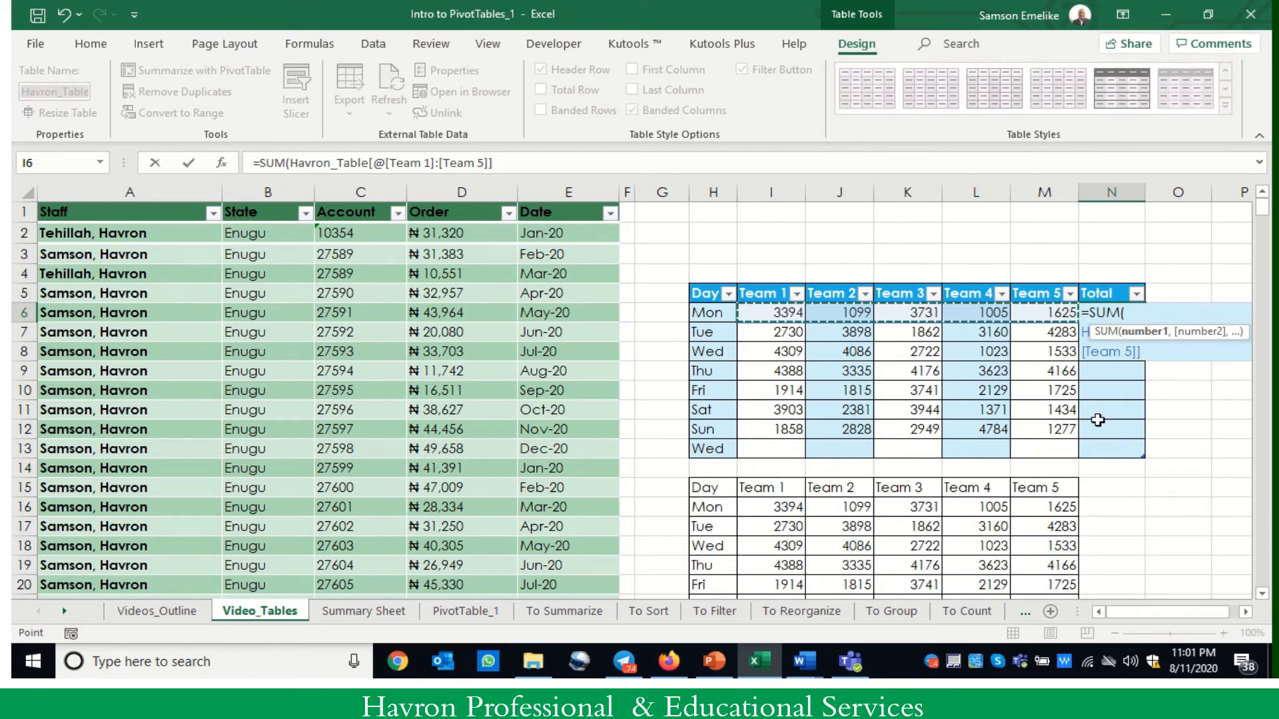
pyautogui.press('Return')
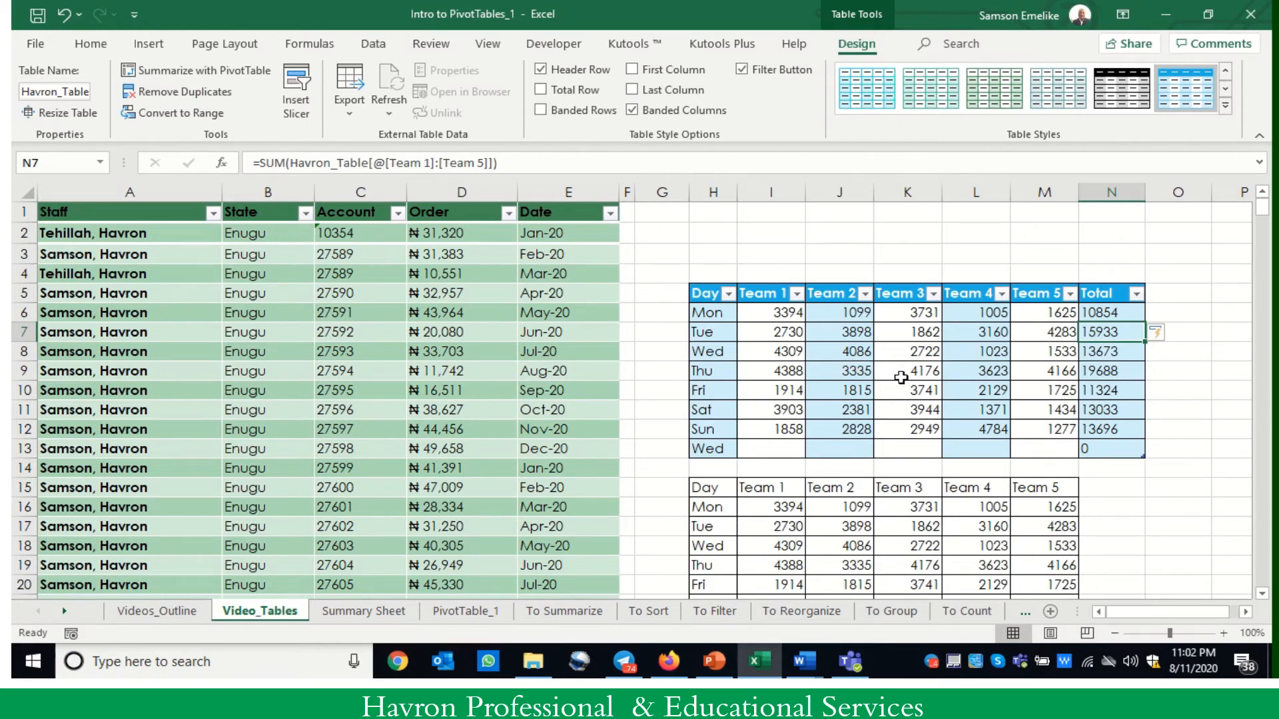
# - Insert a slicer for the Day field of Havron_Table
pyautogui.click(858, 333)
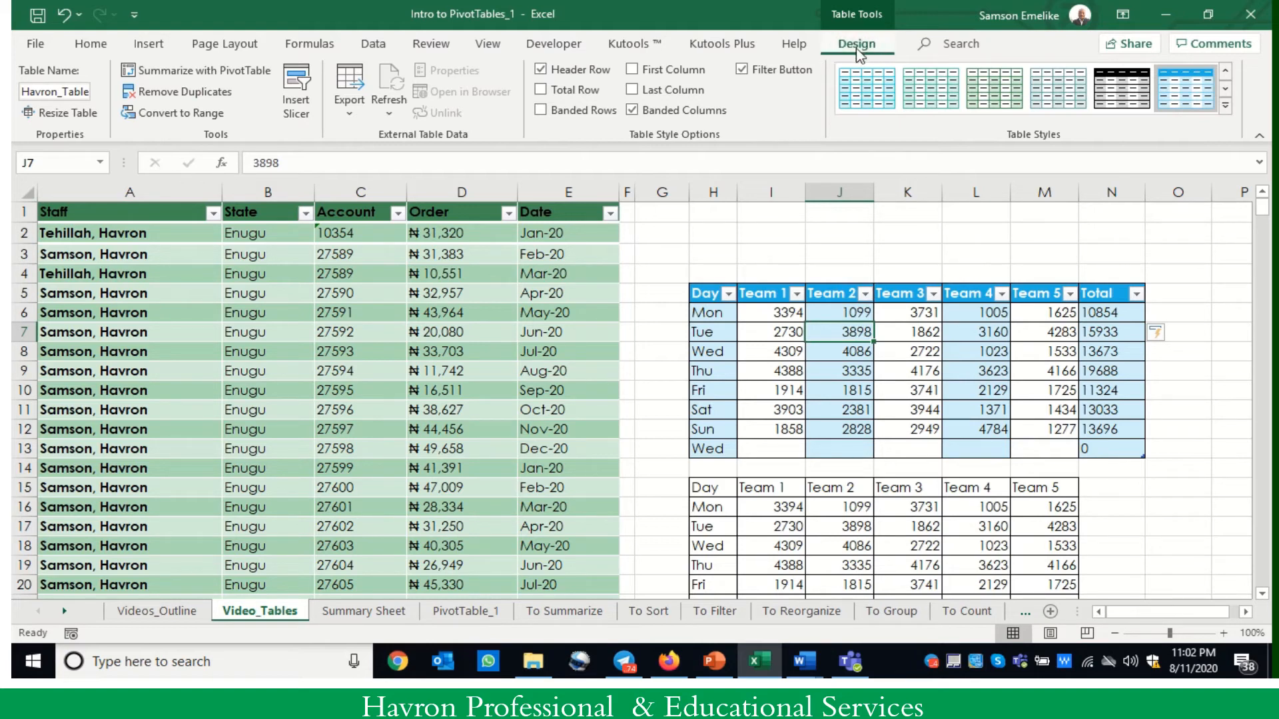
pyautogui.click(297, 96)
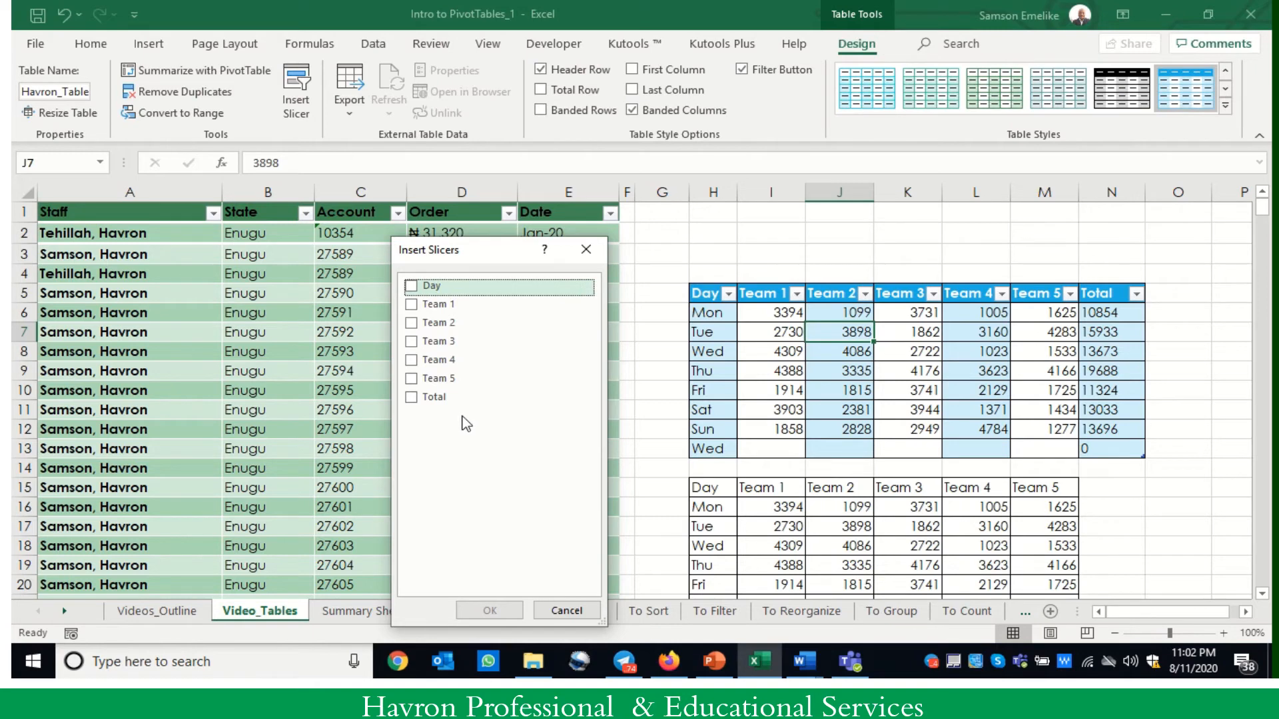
pyautogui.click(412, 287)
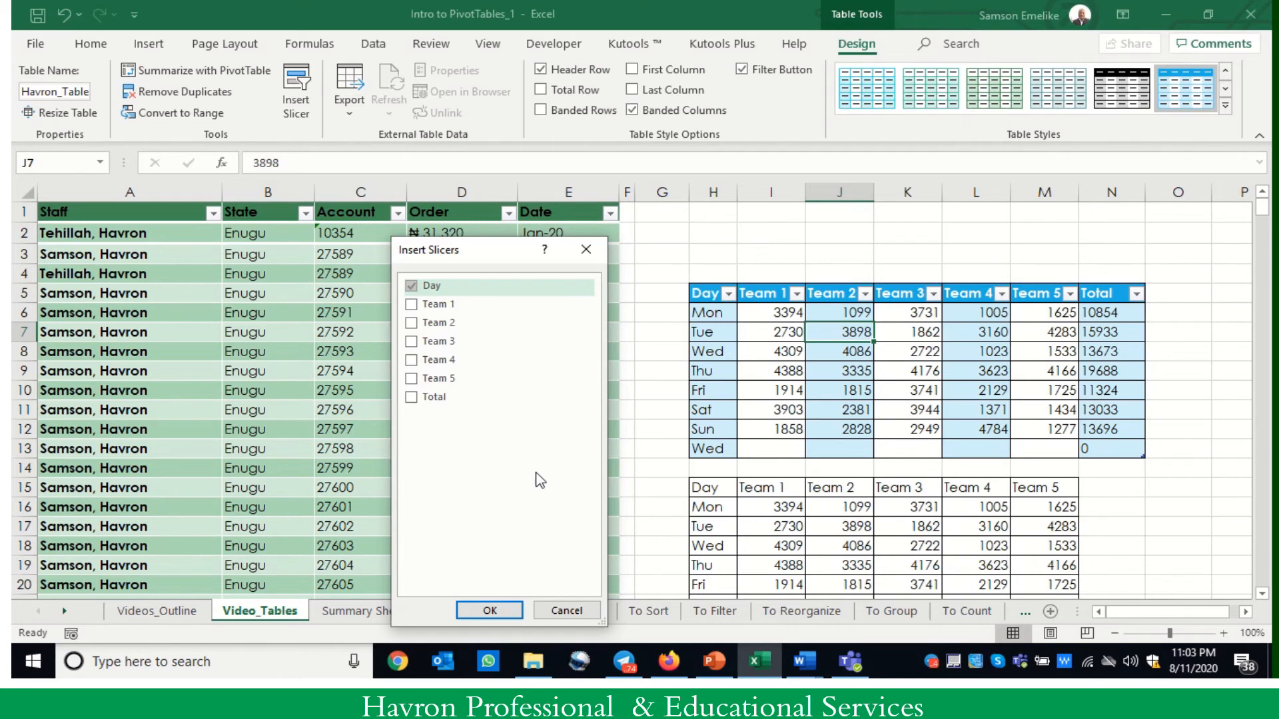
pyautogui.click(497, 611)
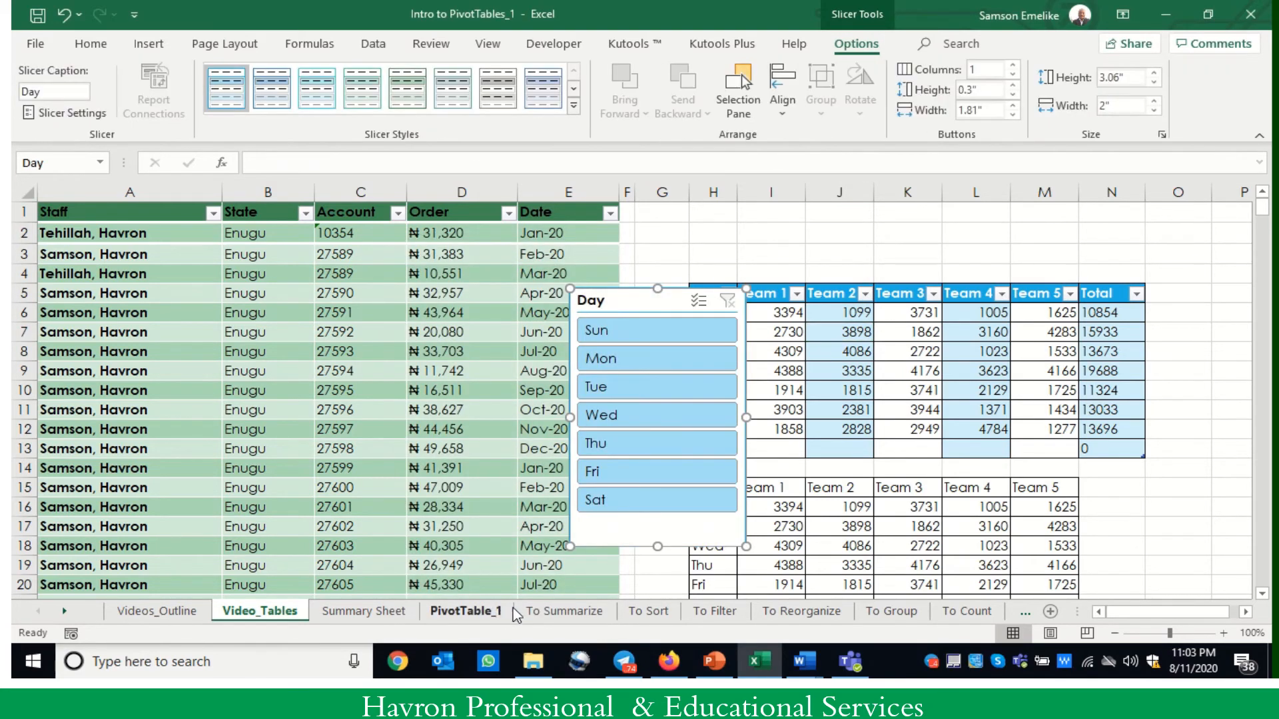
# - Lay out the Day slicer in two columns, shorten it to about 1.83" high and place it just beside the Day column
pyautogui.moveTo(632, 297); pyautogui.dragTo(391, 296)
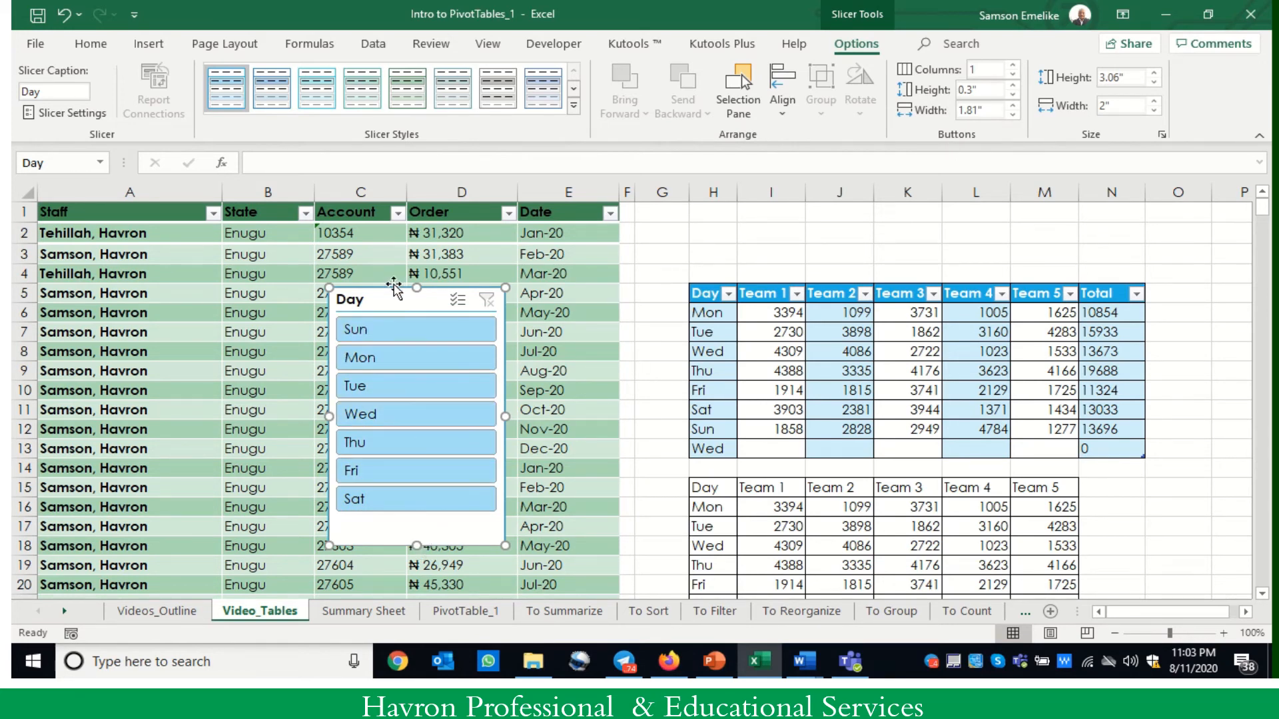
pyautogui.moveTo(393, 287); pyautogui.dragTo(559, 286)
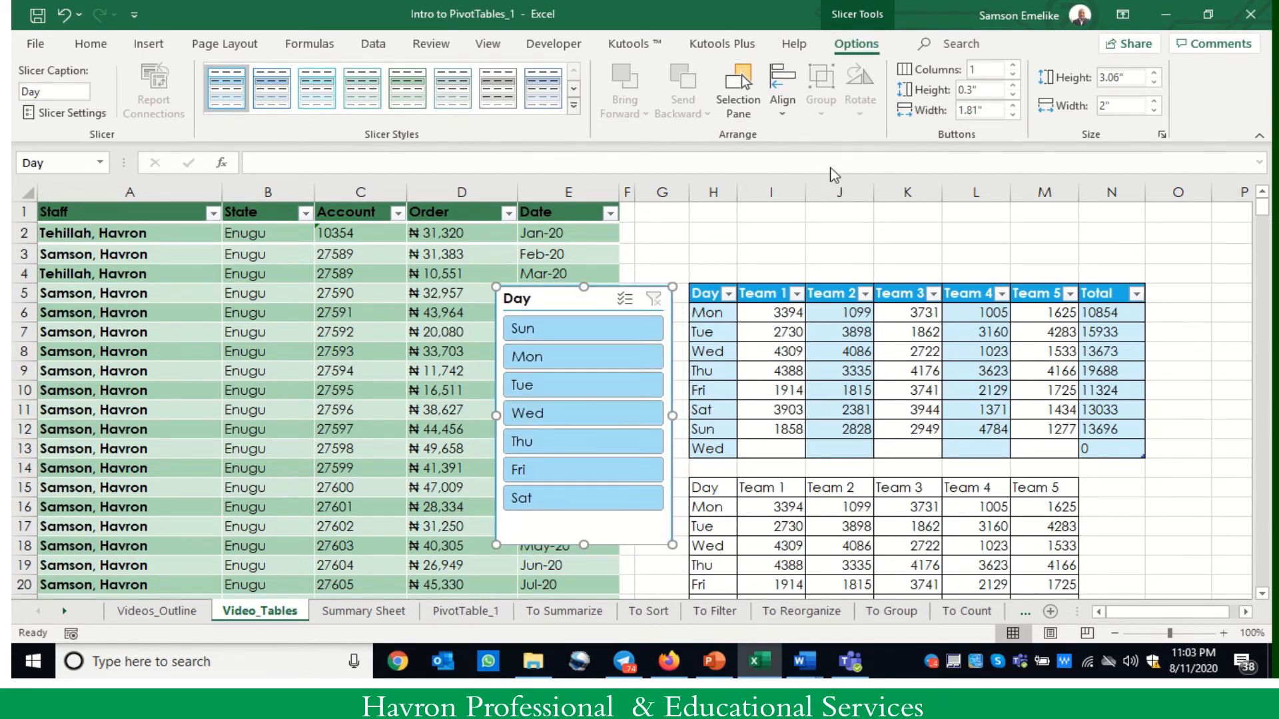
pyautogui.click(1014, 66)
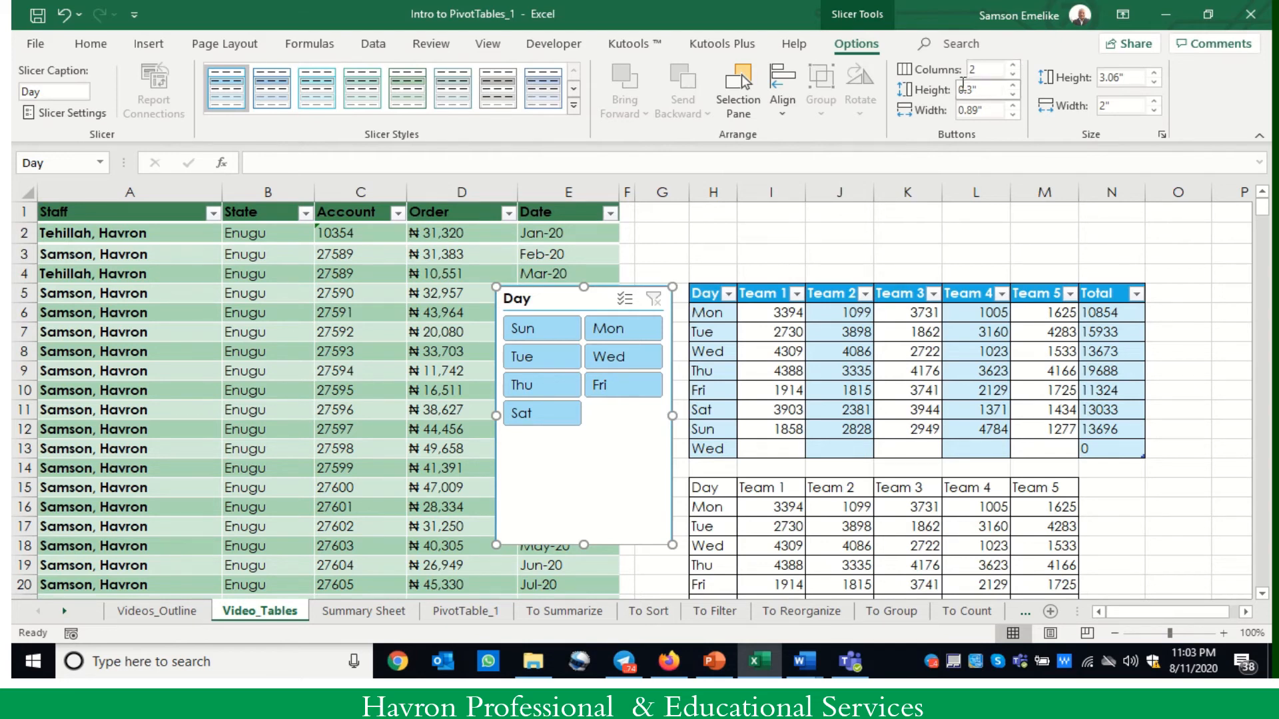
pyautogui.moveTo(585, 545); pyautogui.dragTo(592, 441)
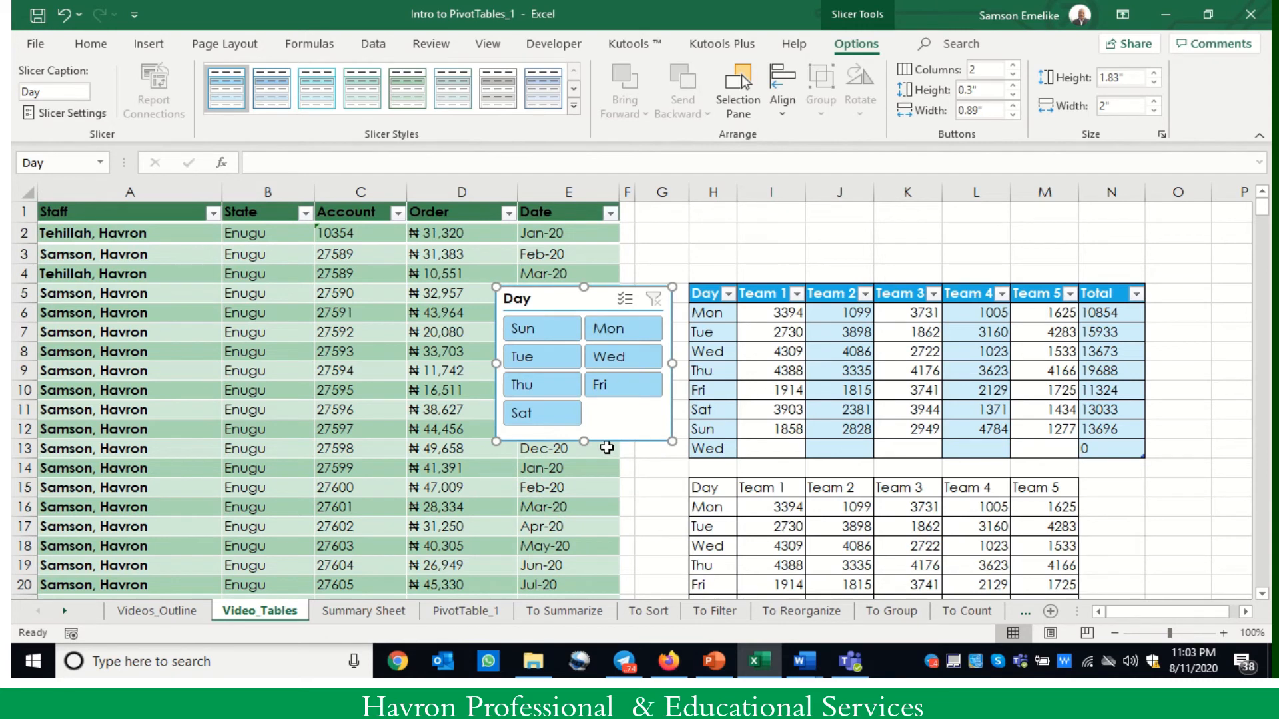
pyautogui.moveTo(570, 295); pyautogui.dragTo(528, 312)
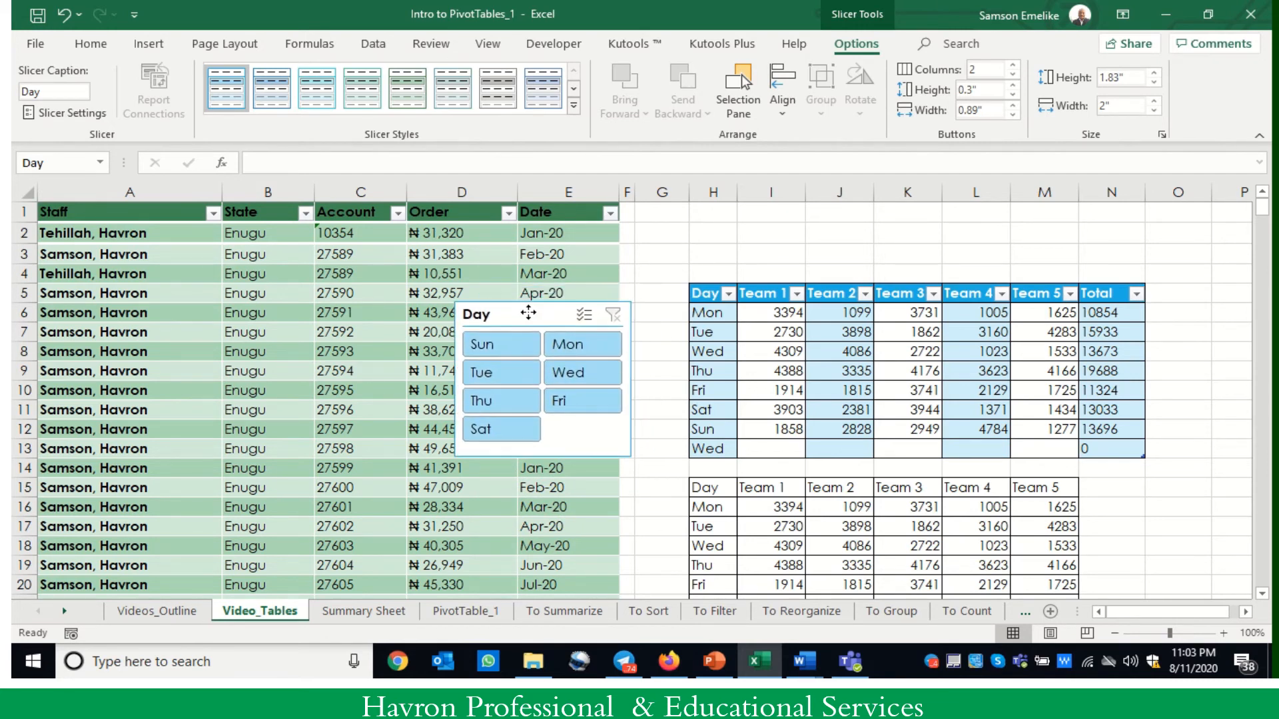
# - Filter the table with the Day slicer to Sun, Mon and finally Tue
pyautogui.click(497, 354)
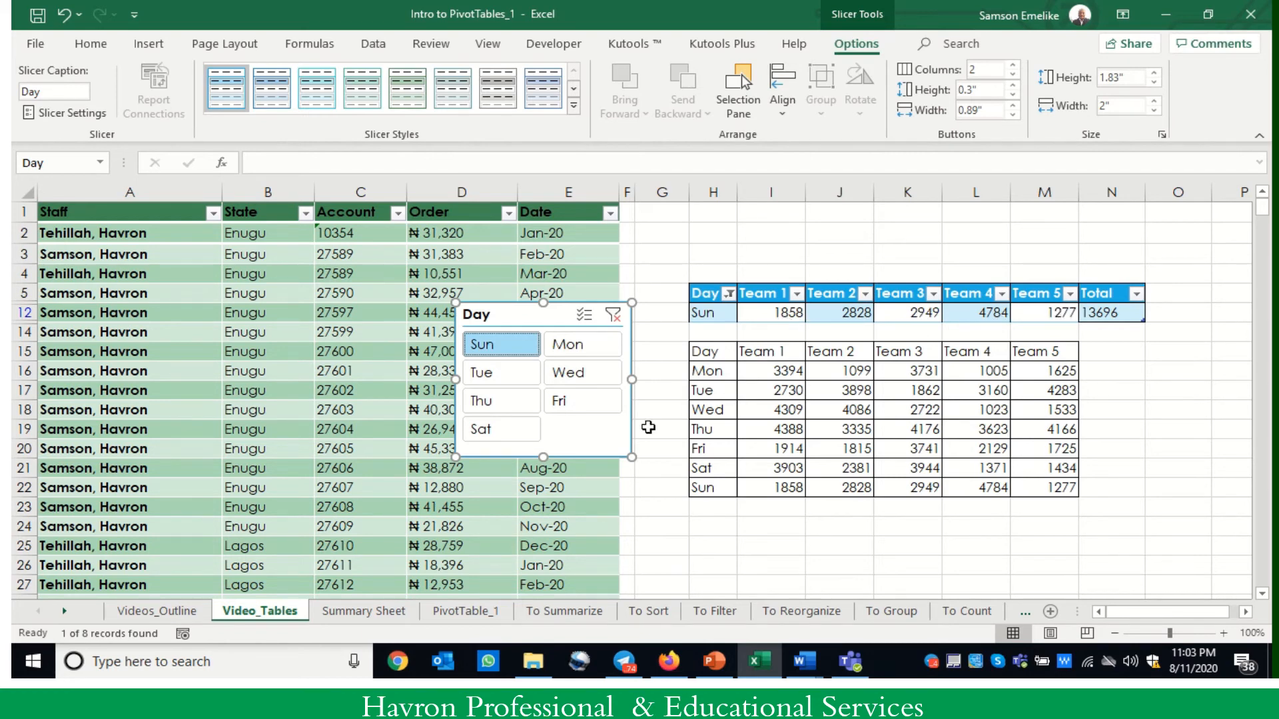
pyautogui.click(578, 347)
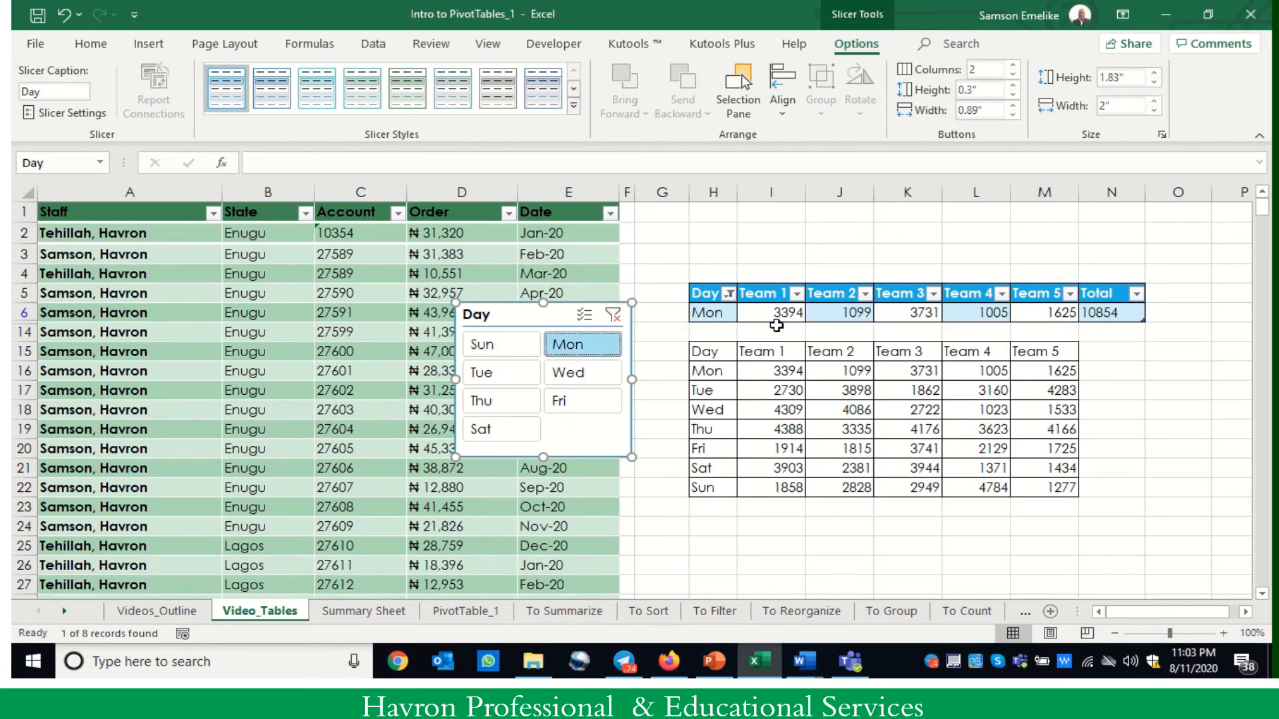
pyautogui.click(499, 379)
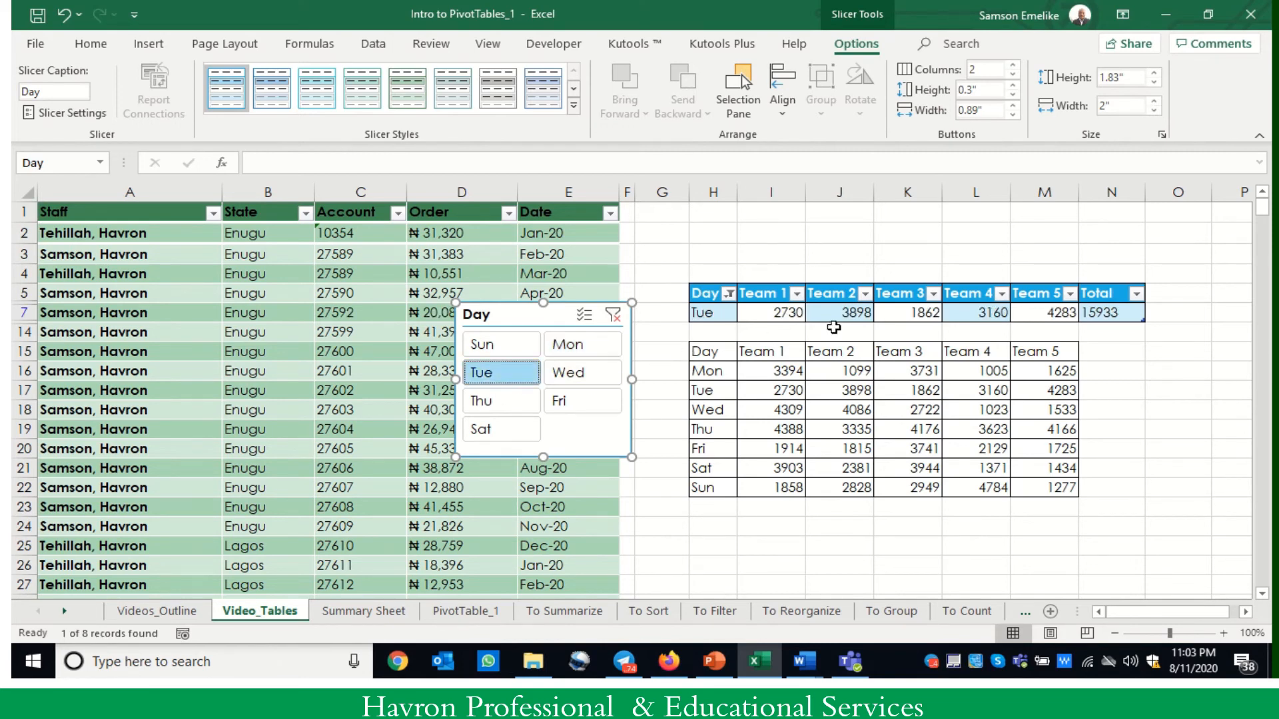
# - Filter the table with the Day slicer to Fri and finally Sat, and move the slicer over the plain team range
pyautogui.click(563, 403)
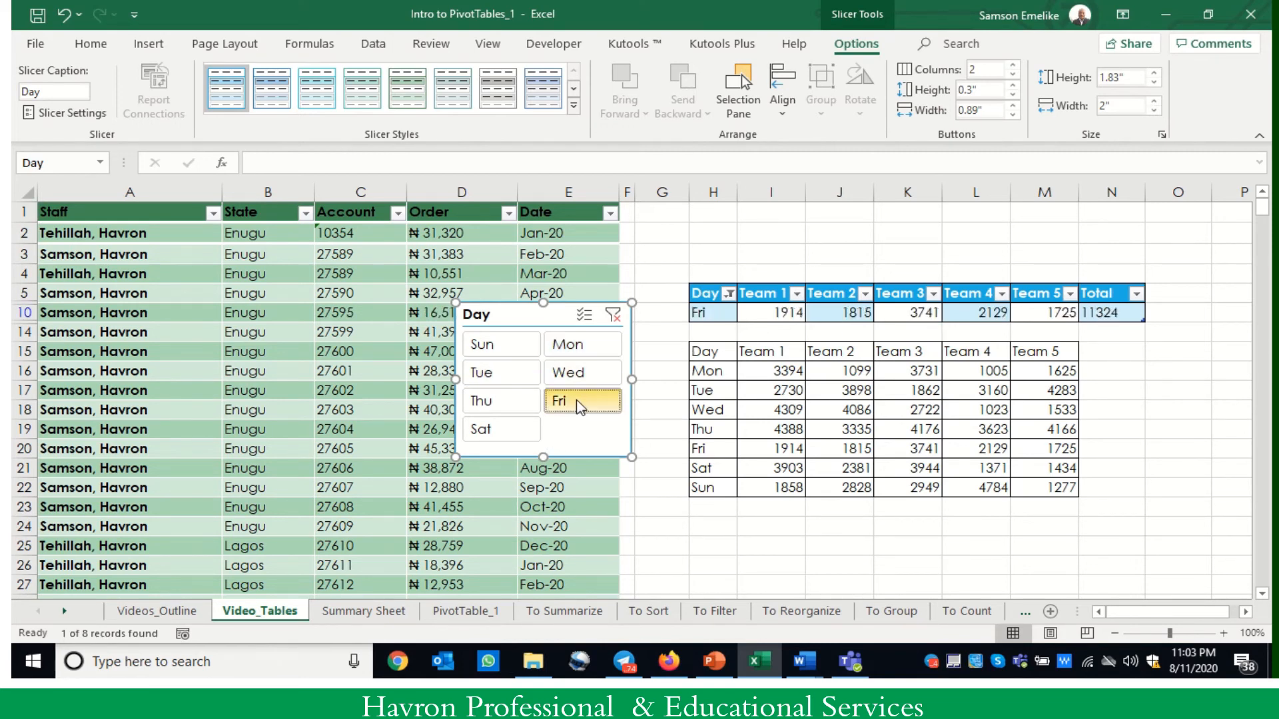
pyautogui.click(496, 430)
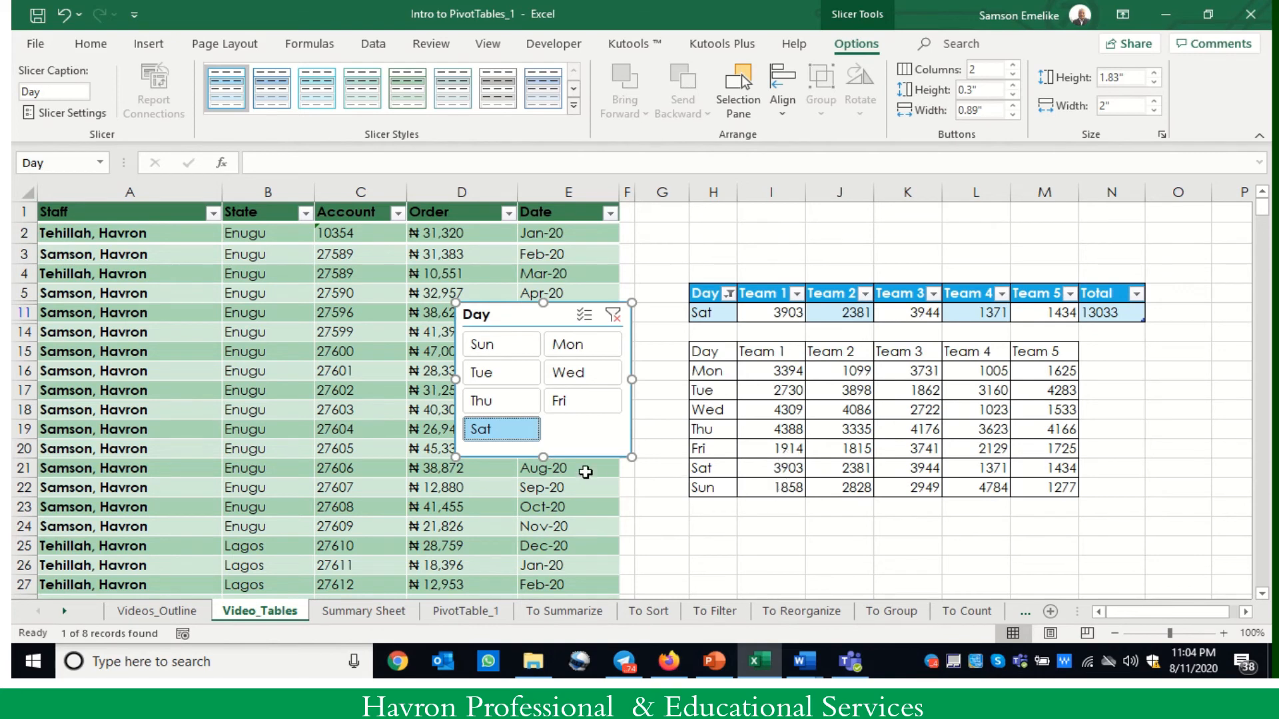
pyautogui.moveTo(575, 458); pyautogui.dragTo(902, 523)
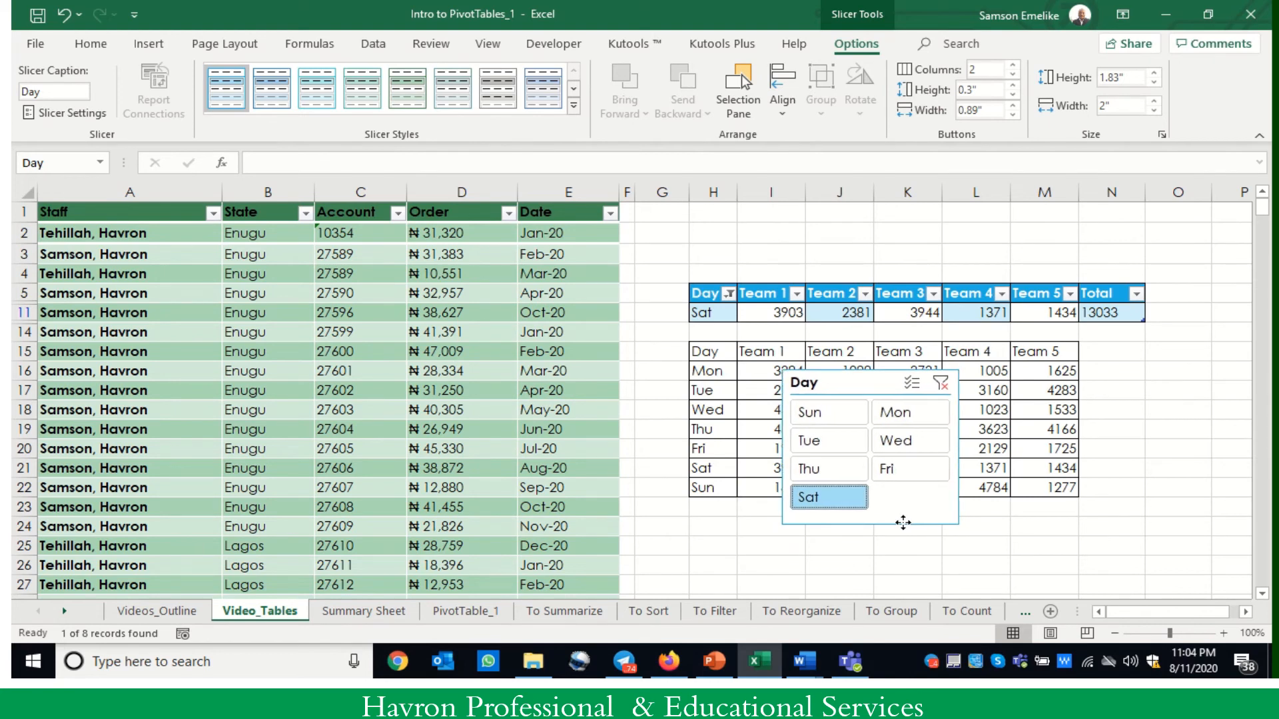
pyautogui.moveTo(904, 523); pyautogui.dragTo(903, 524)
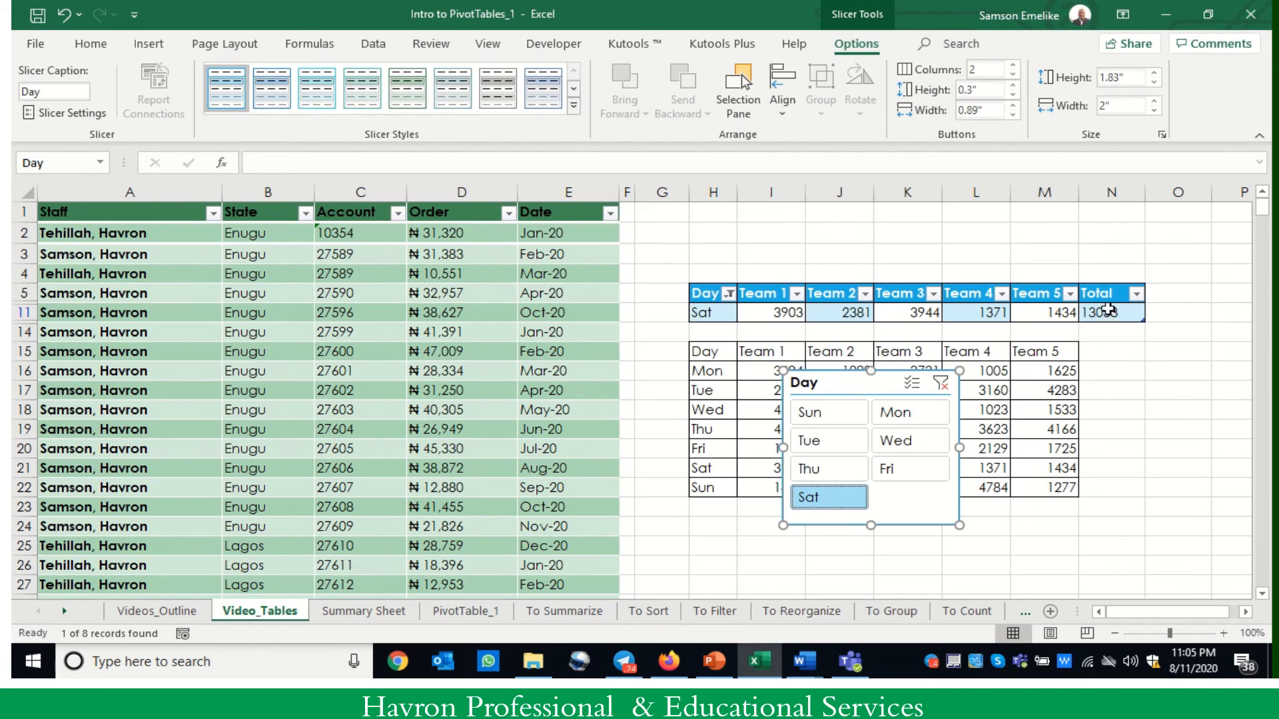
# - Clear the Day slicer's filter and move the slicer over the Order and Date columns, leaving Monday's Total cell selected
pyautogui.click(941, 383)
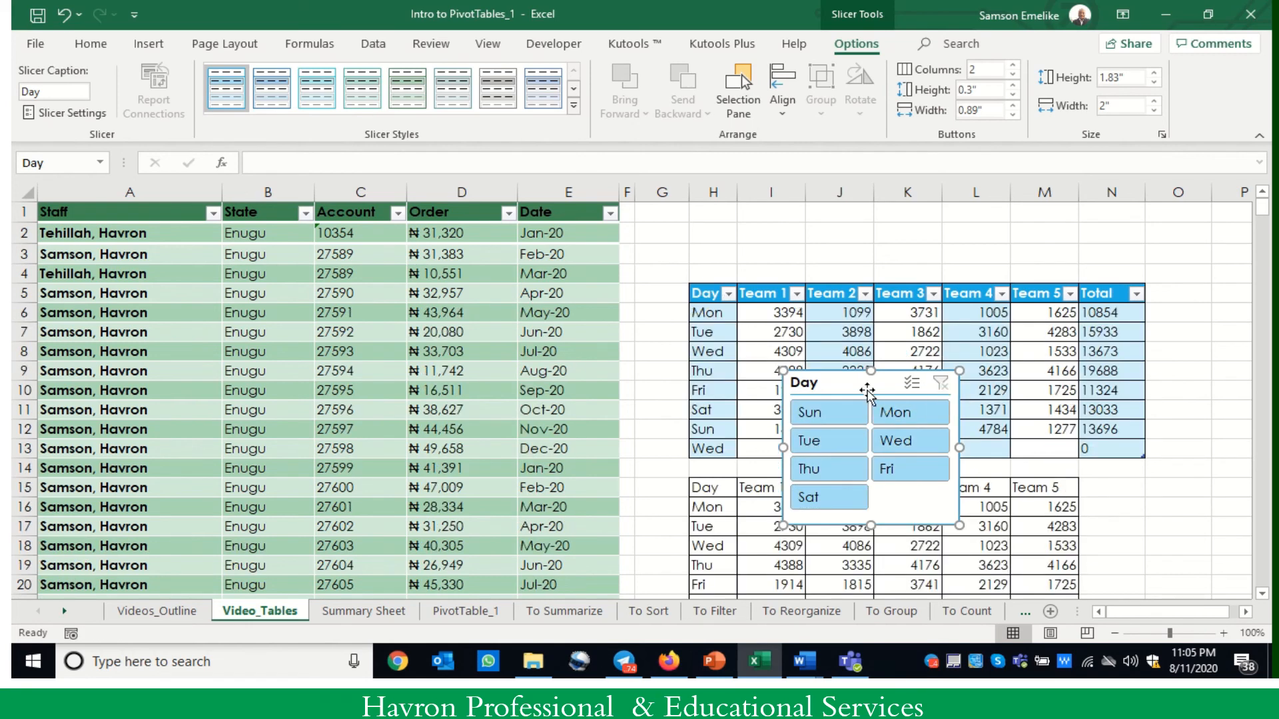
pyautogui.moveTo(870, 383); pyautogui.dragTo(625, 285)
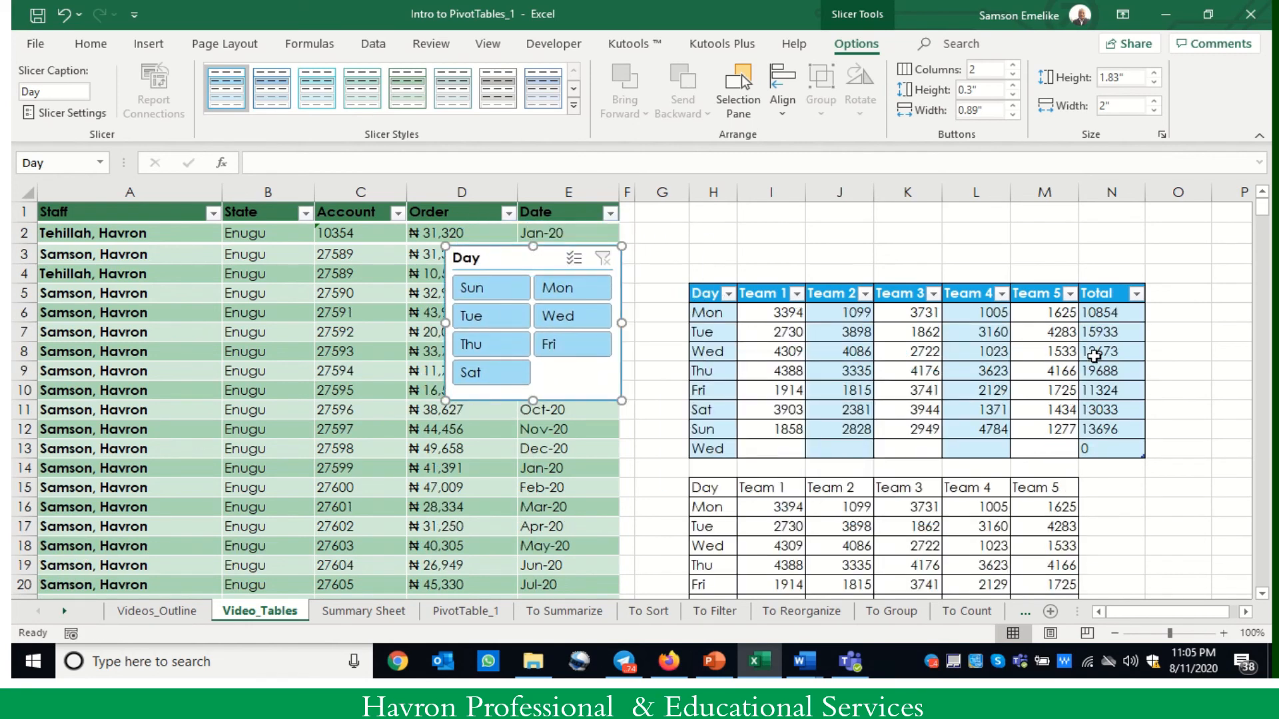
pyautogui.click(1099, 312)
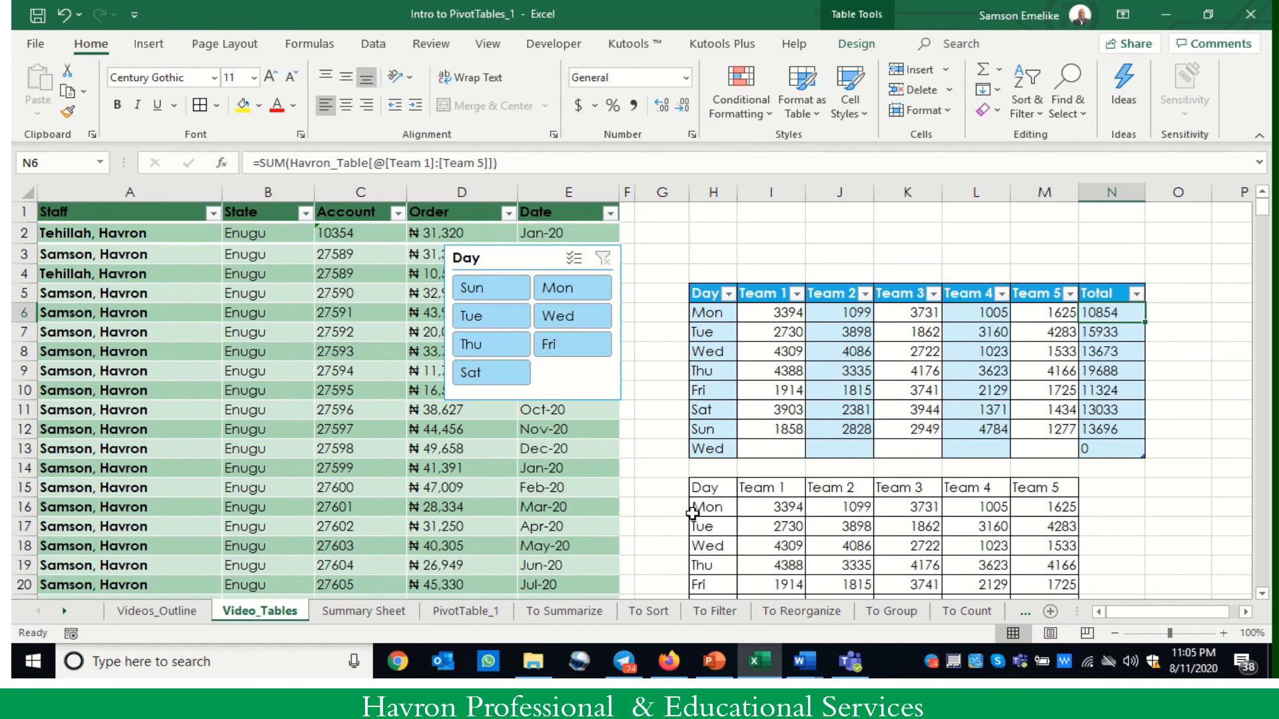
# - Review the pivot table series list on the Videos_Outline sheet and return to the Video_Tables sheet
pyautogui.click(148, 615)
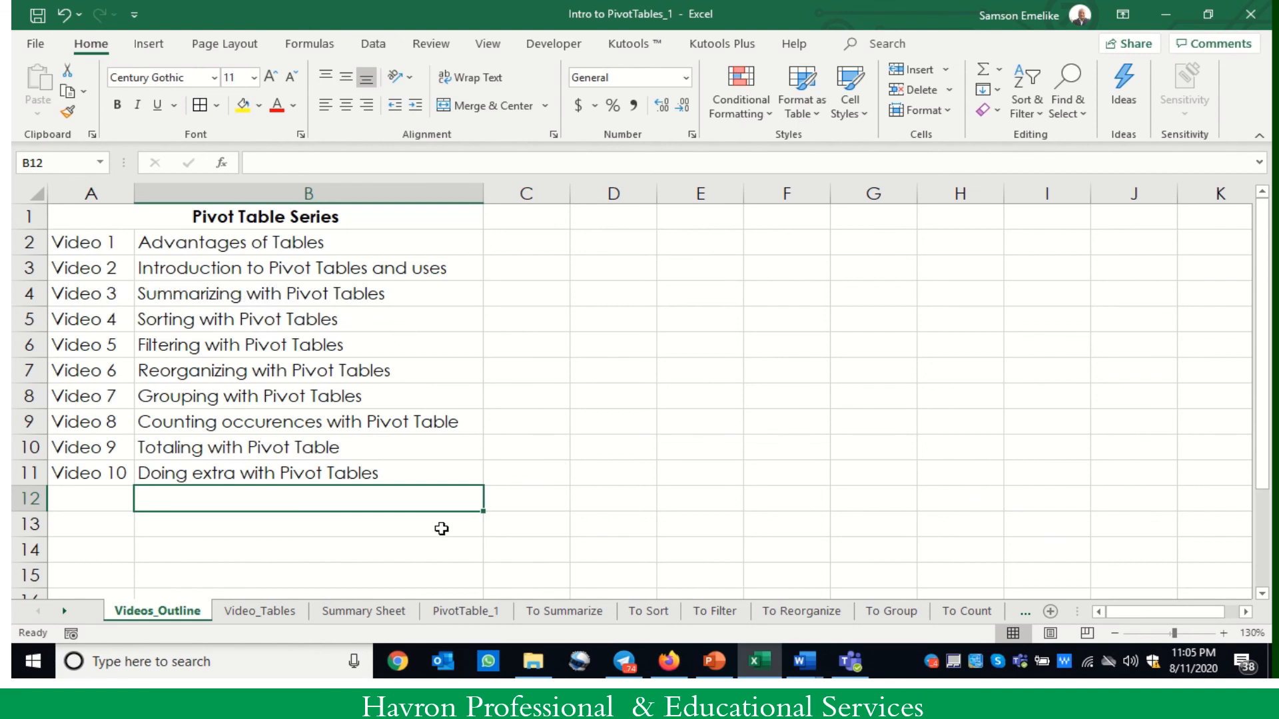
pyautogui.click(264, 613)
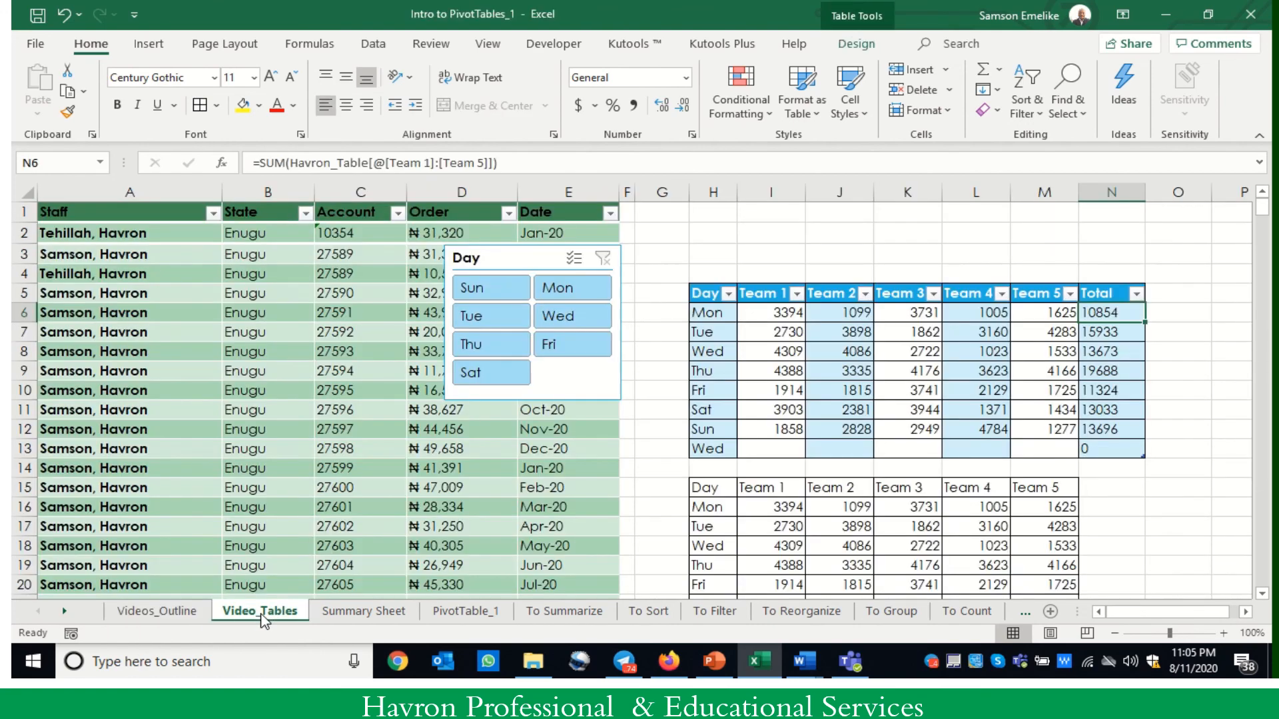